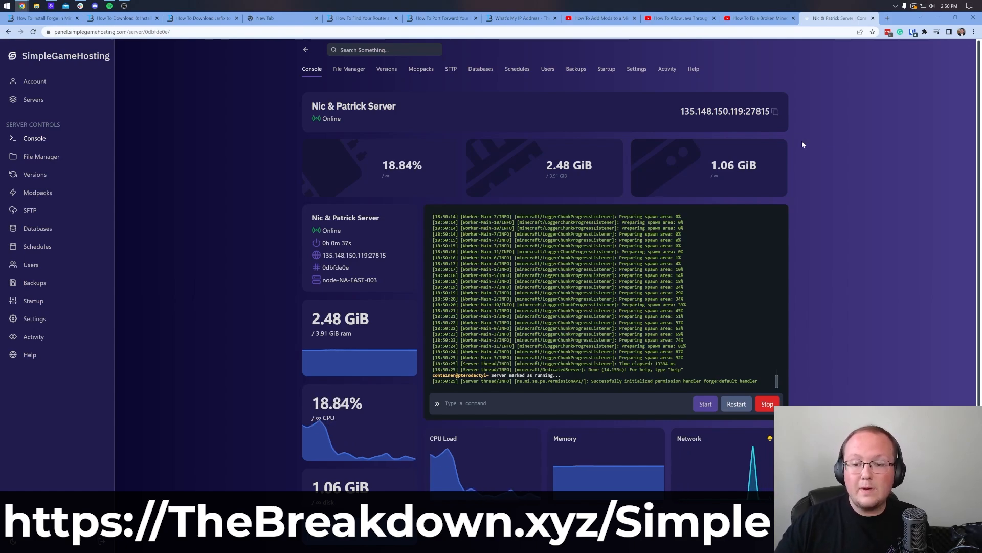
Step: Open the Add Mods help article from the server page and look through its Forge and Fabric installation instructions
scroll(802, 143, "down", 4)
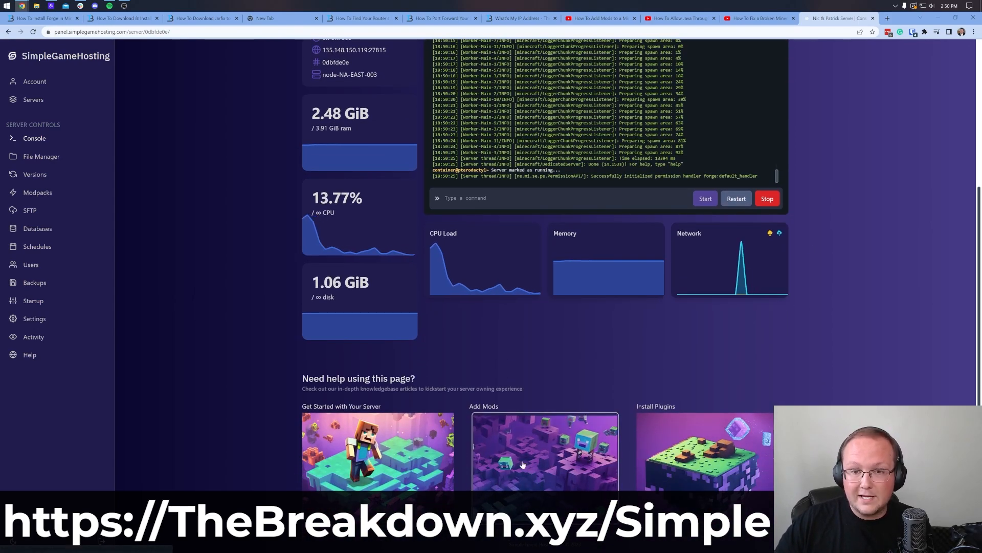
left_click(548, 450)
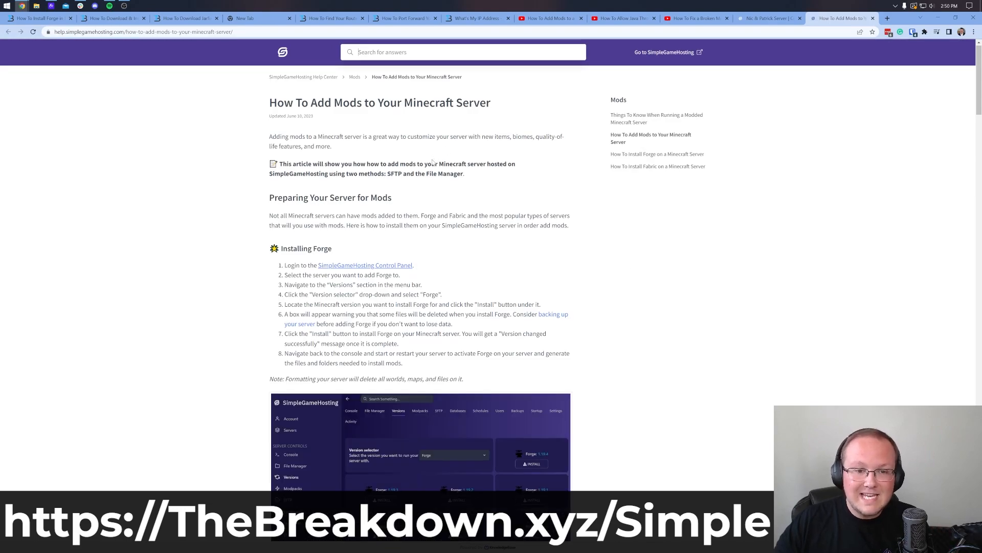
scroll(458, 209, "down", 7)
scroll(576, 215, "up", 2)
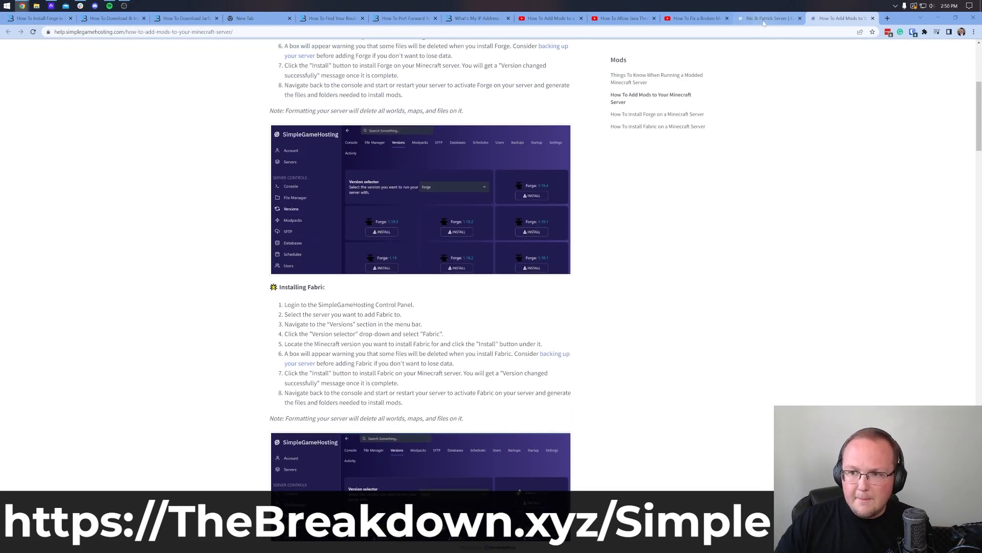
Step: Go back to the server panel, view the mods folder and its upload option, cancel the file selection and return to the console
left_click(768, 18)
scroll(428, 391, "up", 4)
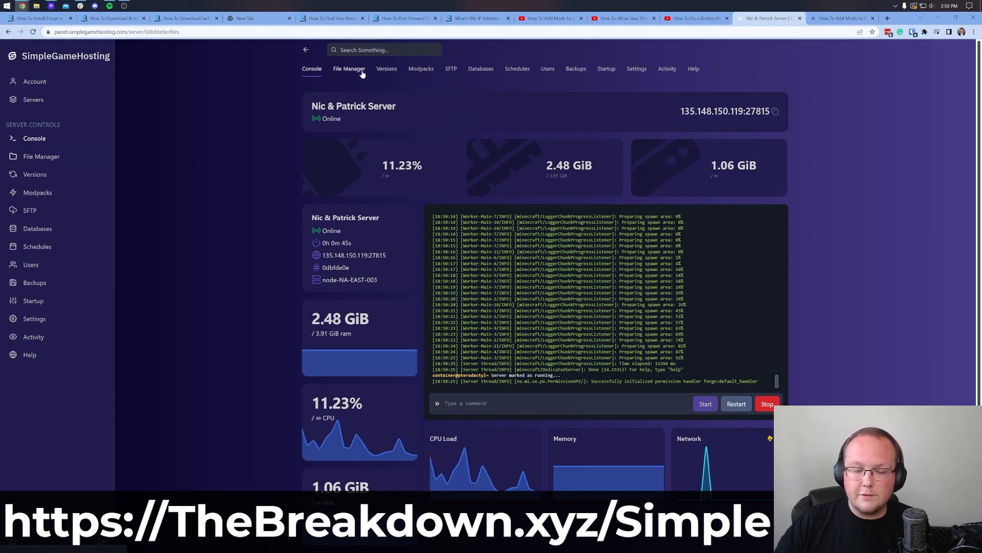
left_click(346, 70)
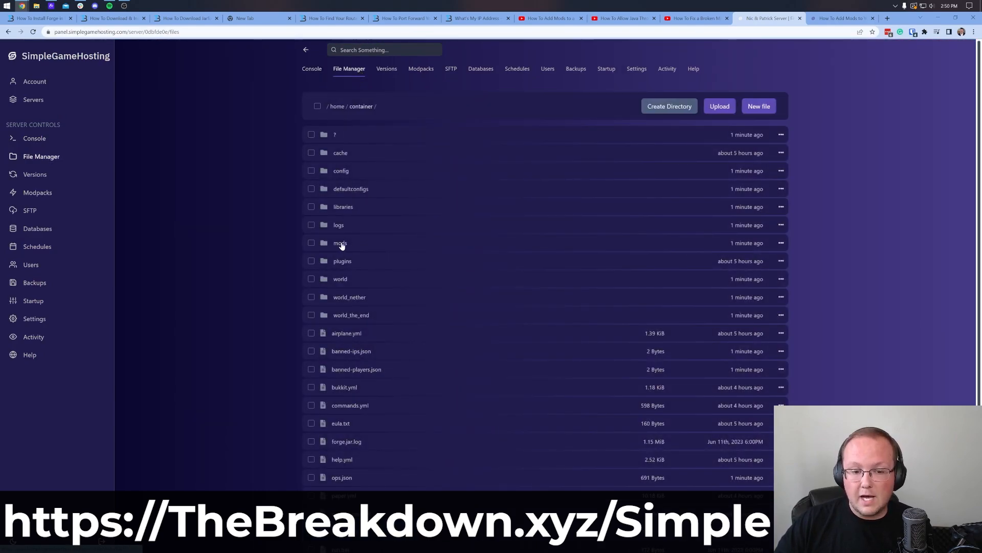
left_click(368, 245)
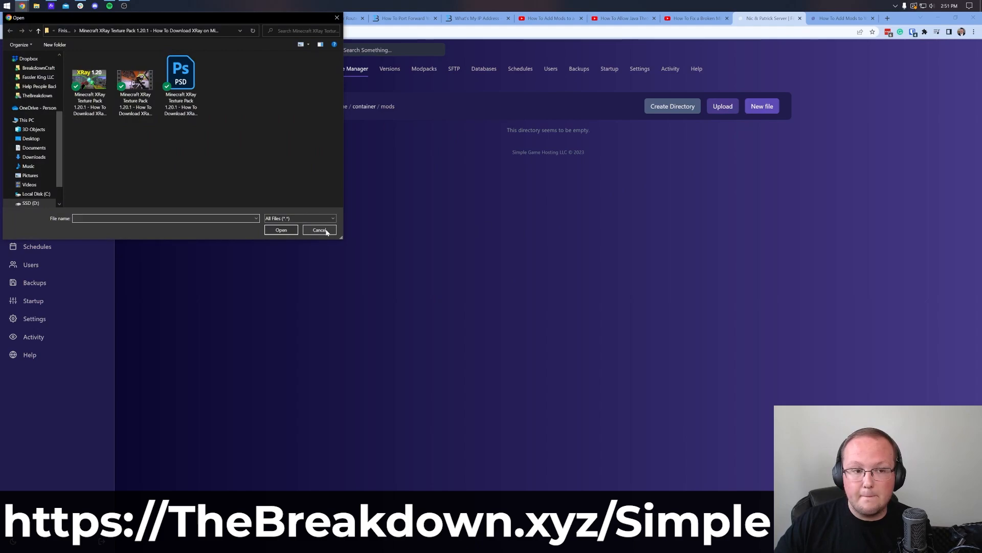
left_click(326, 231)
left_click(311, 69)
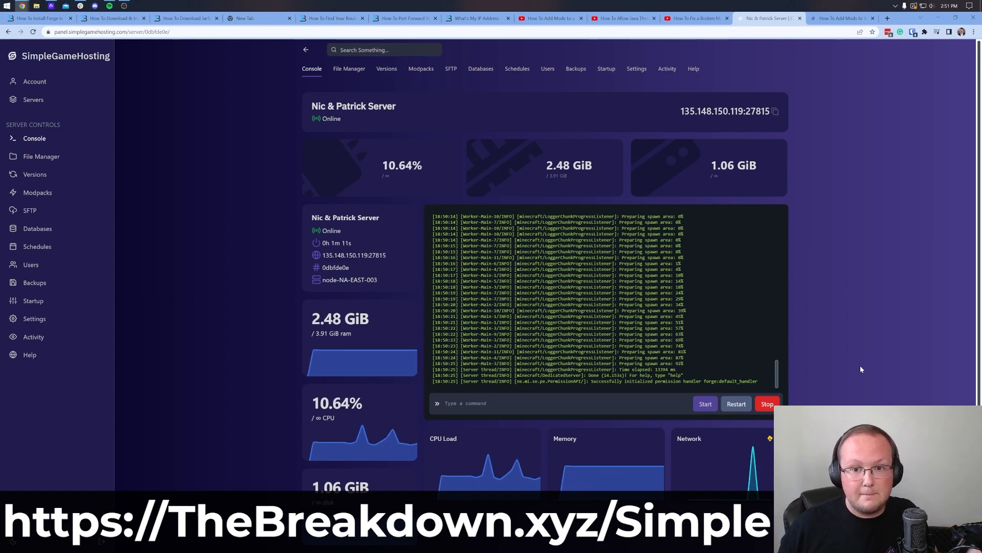
Step: Install the CurseForge modpack All the Mods 8 in version 1.0.19b on the server and start the server
left_click(421, 69)
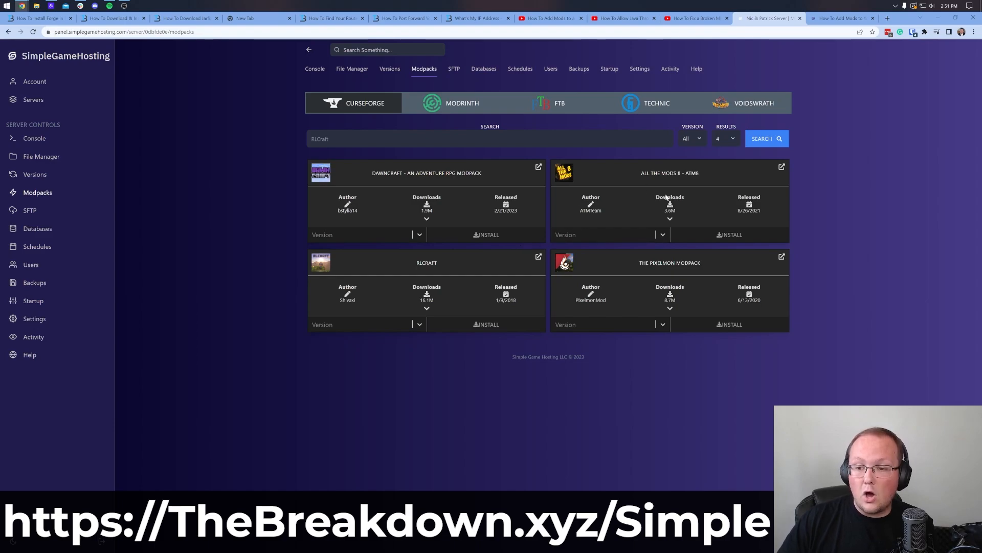
left_click(635, 234)
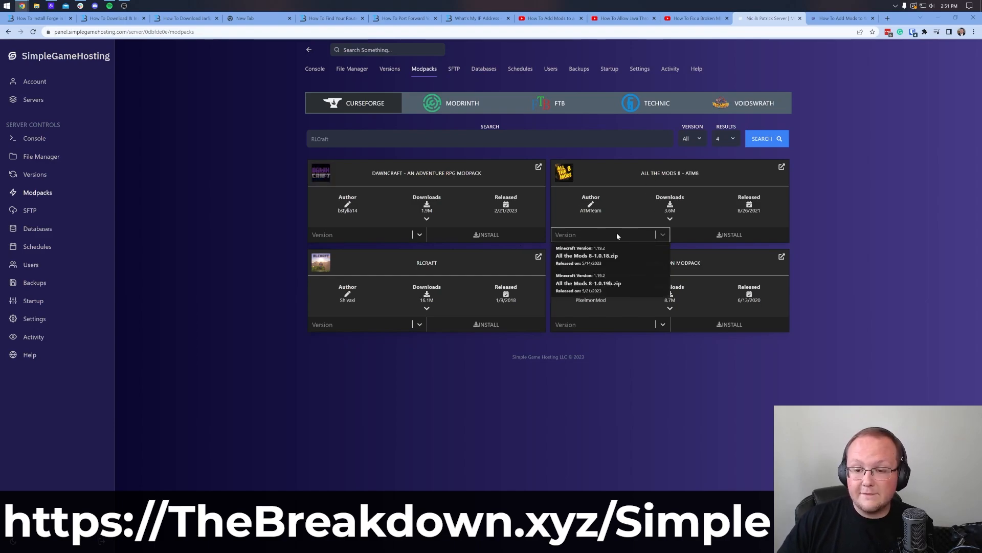
left_click(591, 284)
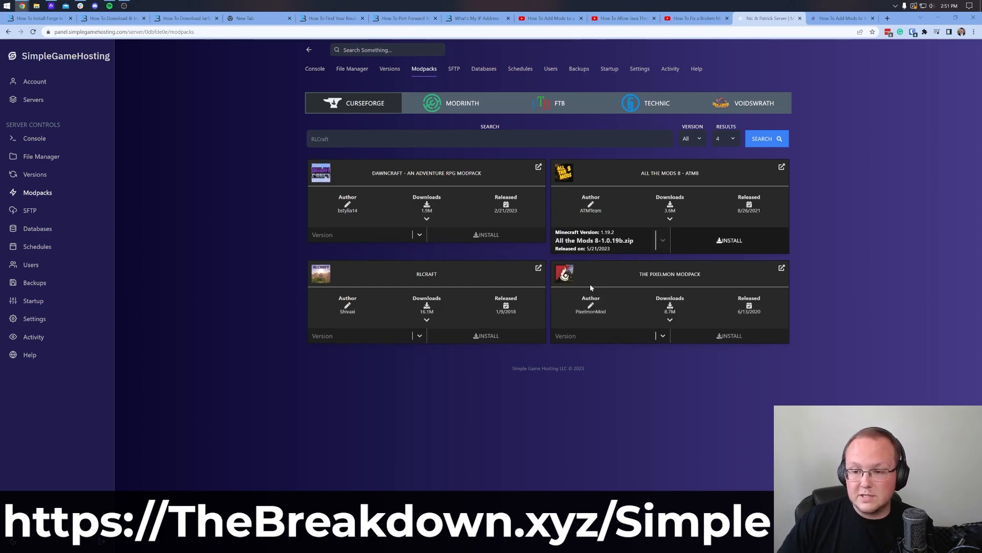
left_click(726, 240)
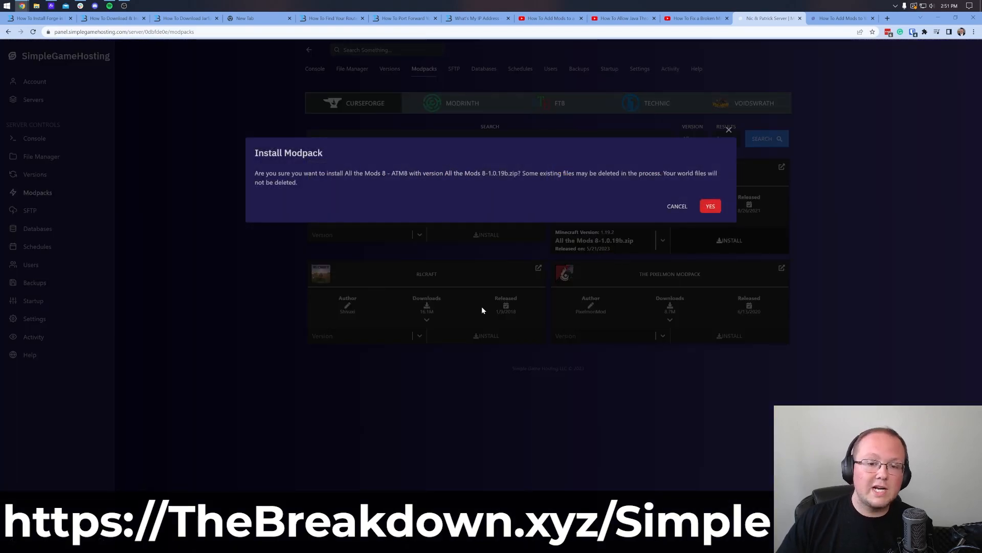
left_click(710, 207)
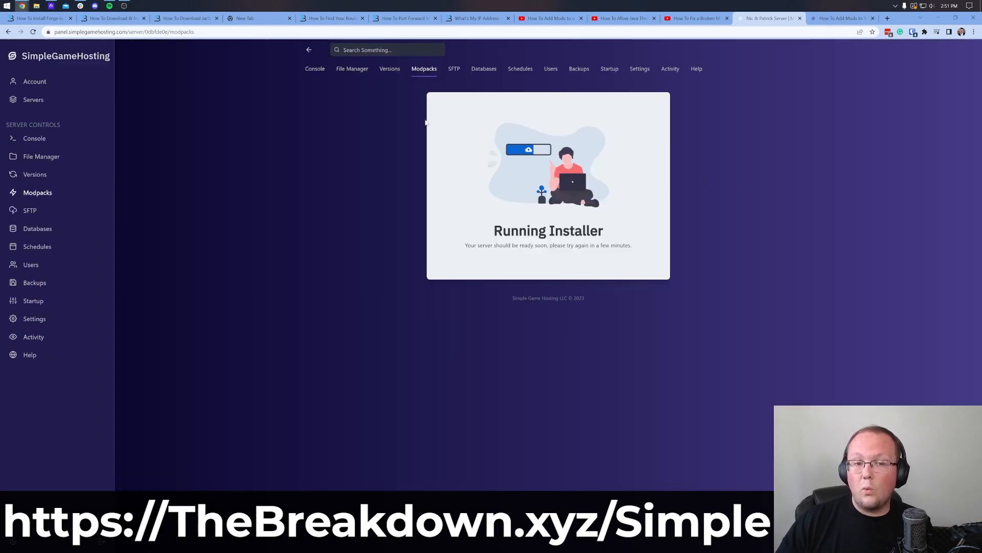
left_click(316, 69)
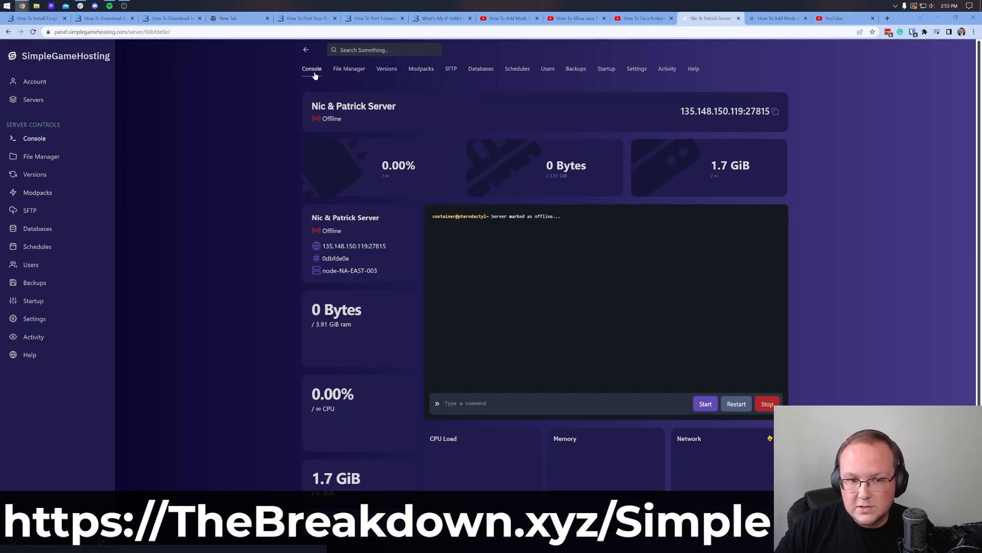
left_click(705, 403)
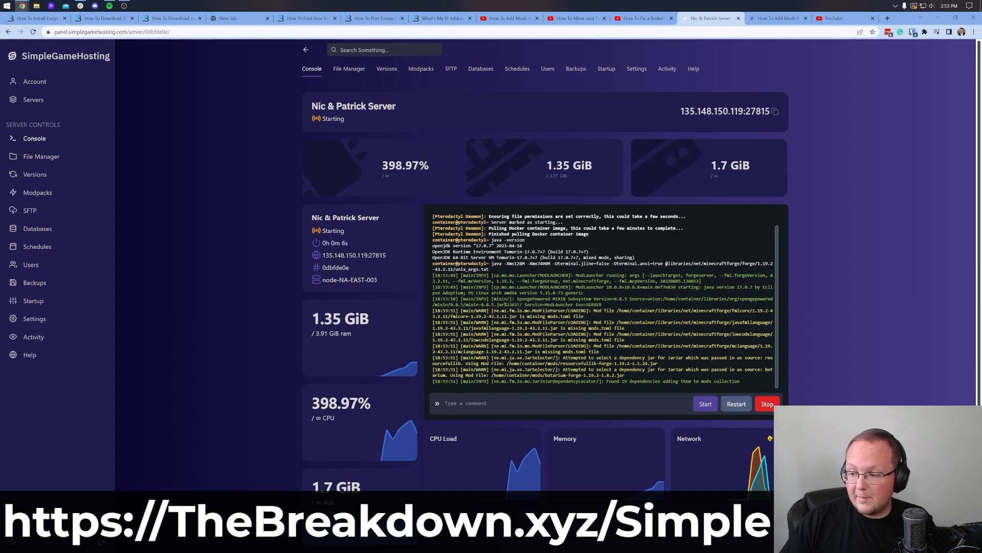
Step: Open the support live chat, fill in the contact's name and e-mail, and start the chat
left_click(930, 543)
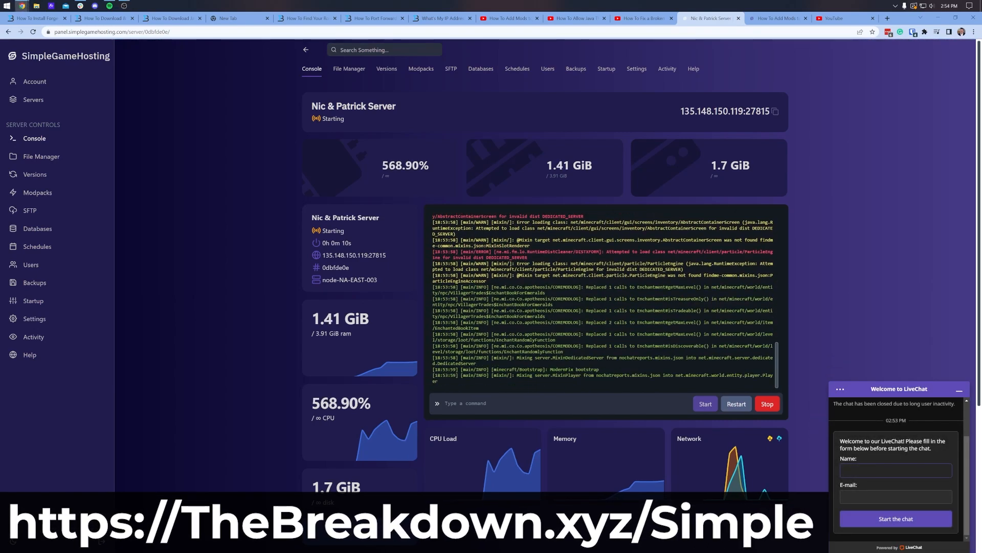
left_click(898, 466)
type("Nic")
key("Tab")
type("em")
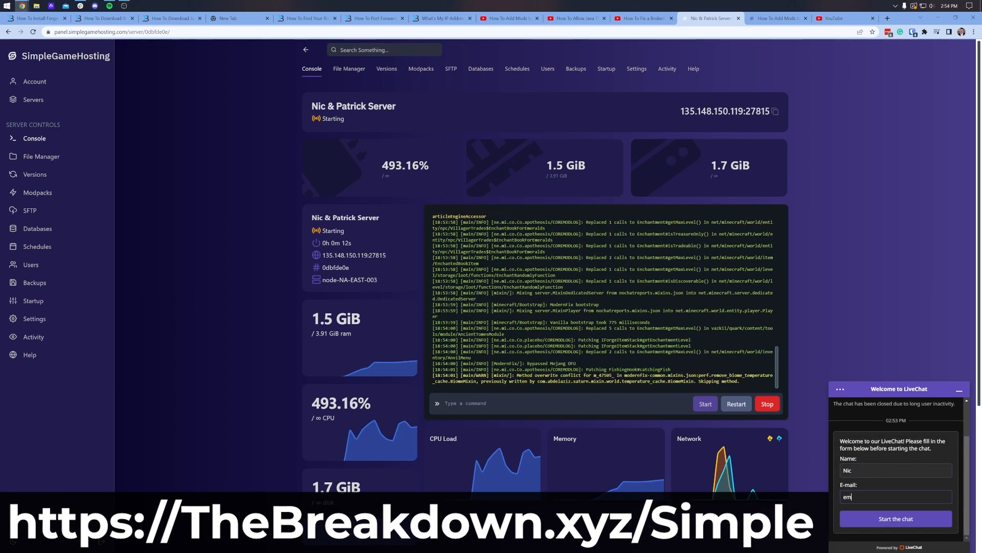
type("ail@email.com")
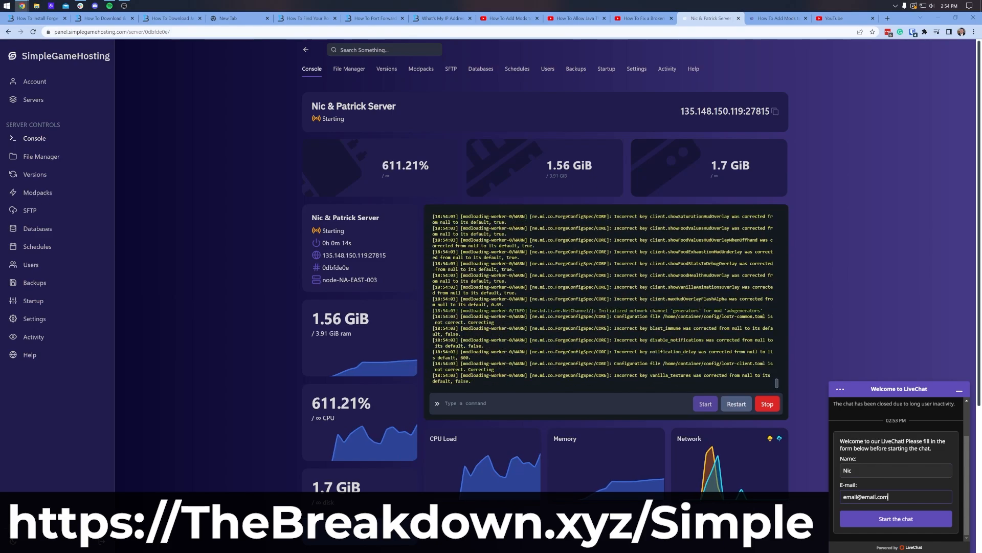
left_click(876, 514)
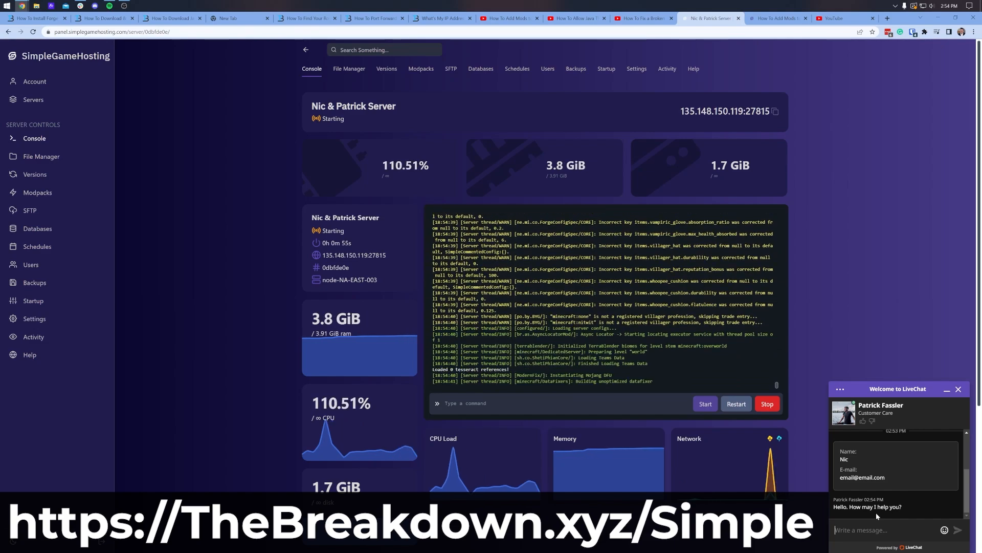
Step: Switch to the How To Install Forge in Minecraft guide and follow its download link to the Forge site
left_click(29, 22)
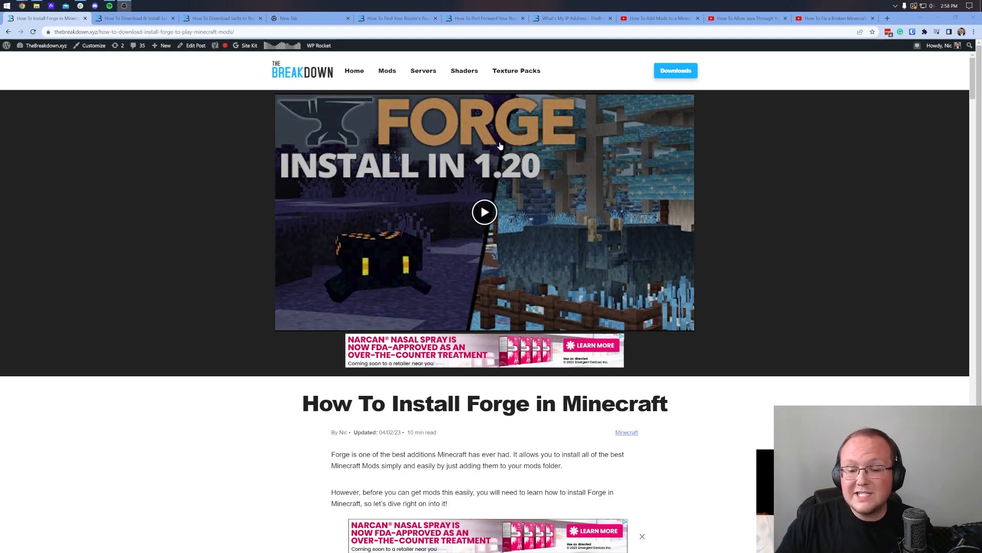
scroll(500, 146, "down", 4)
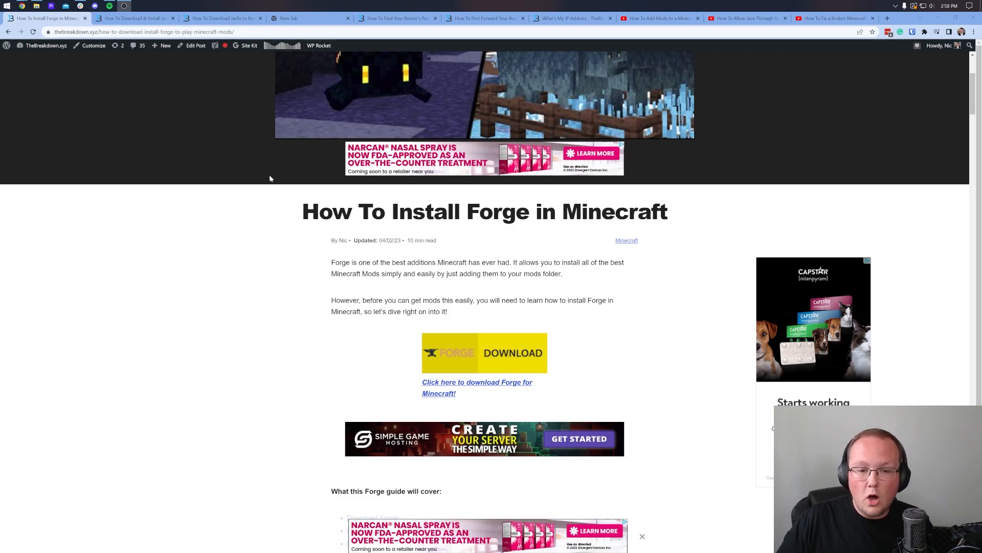
left_click_drag(302, 211, 682, 220)
left_click(682, 220)
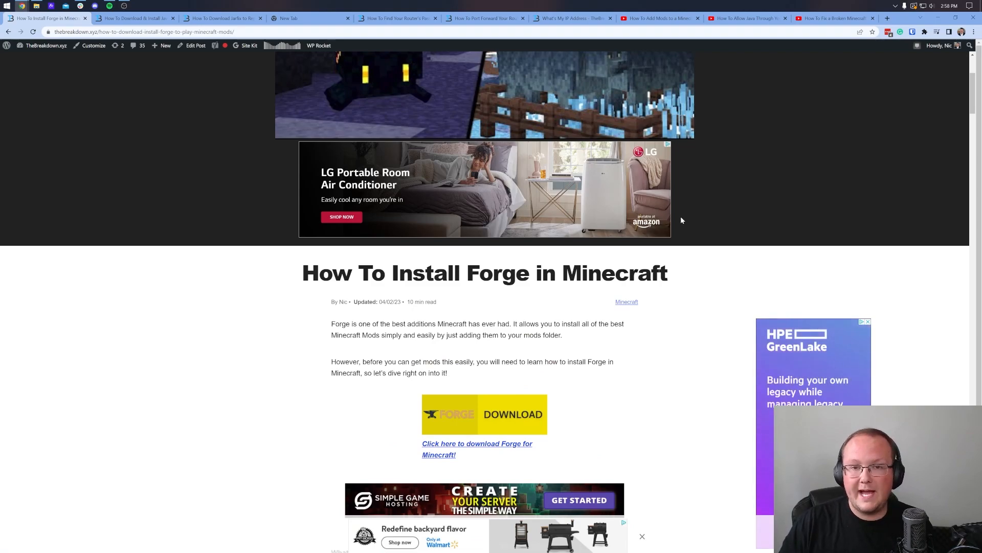
scroll(666, 219, "down", 4)
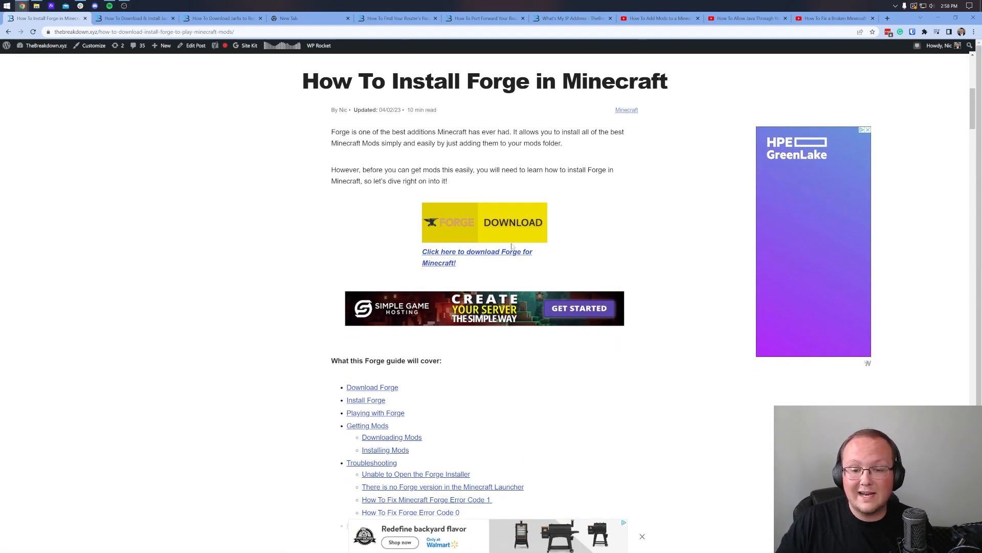
left_click(480, 231)
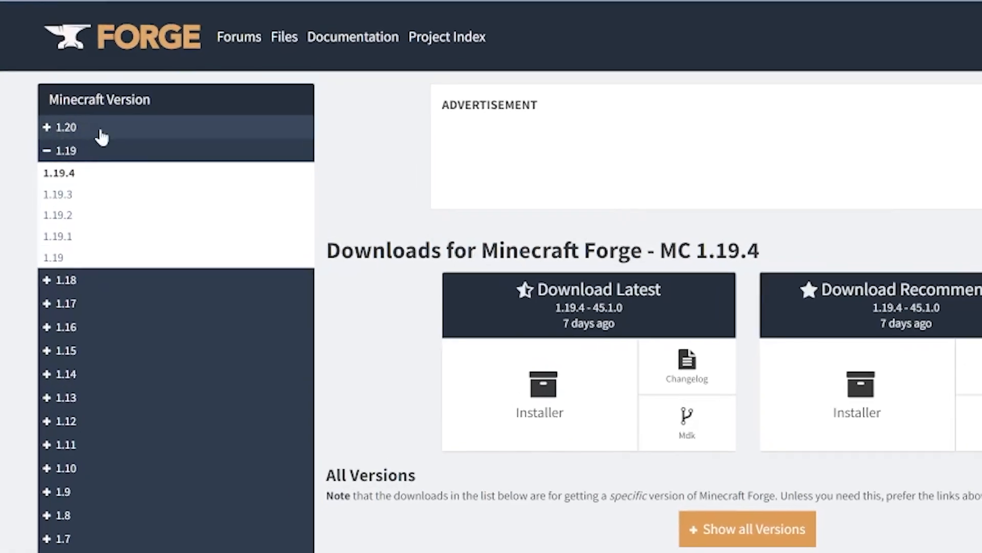
Step: Download the latest Forge installer for Minecraft 1.20.1, skipping the advertisement page
left_click(96, 133)
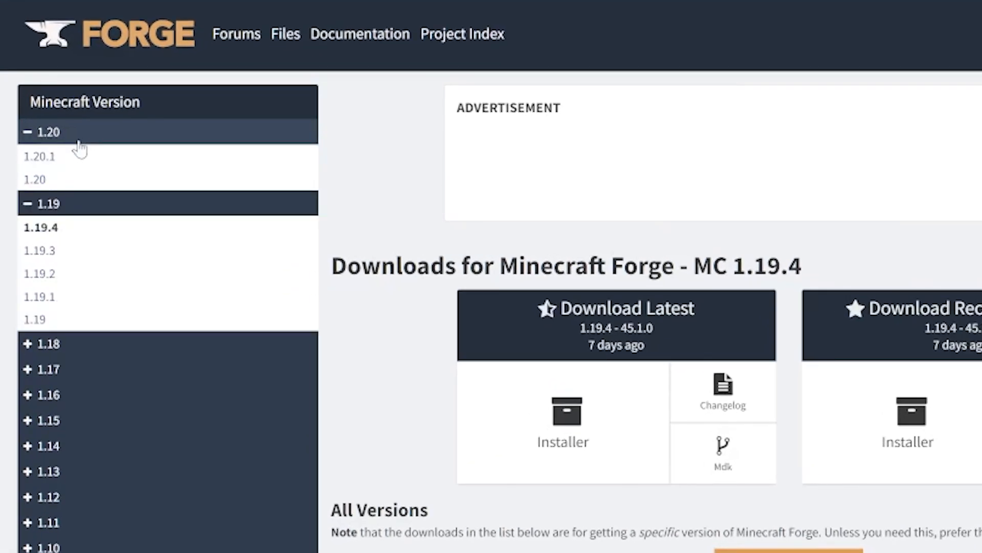
left_click(41, 157)
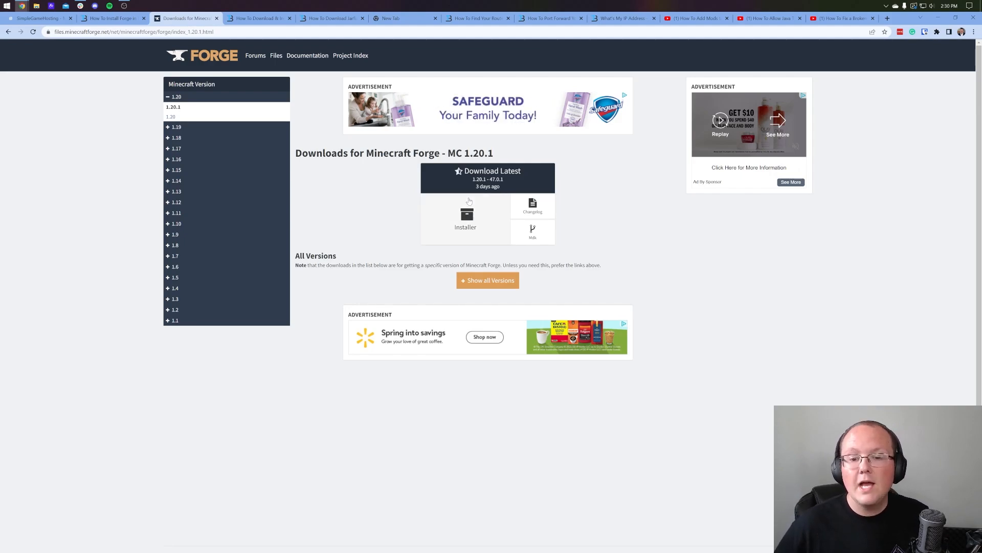
left_click(469, 221)
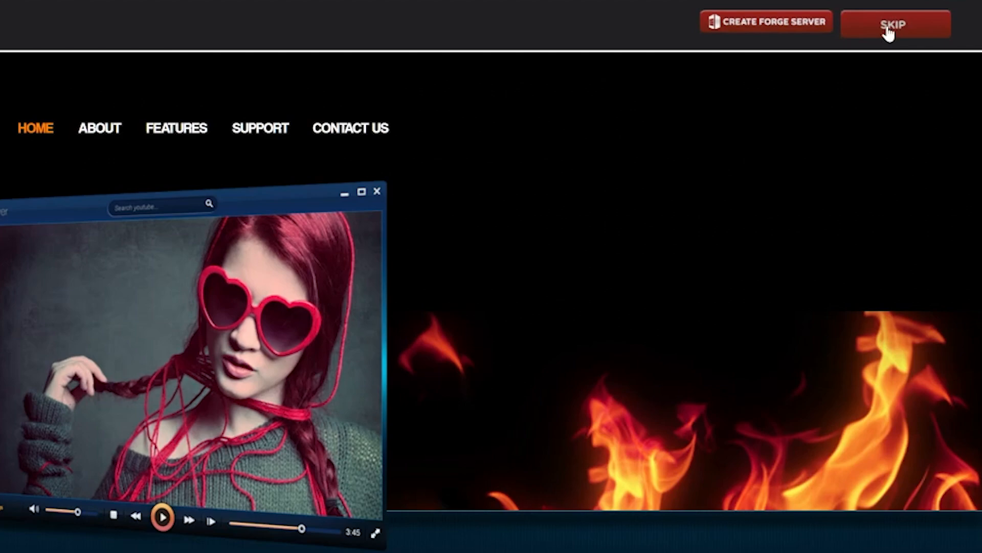
left_click(889, 28)
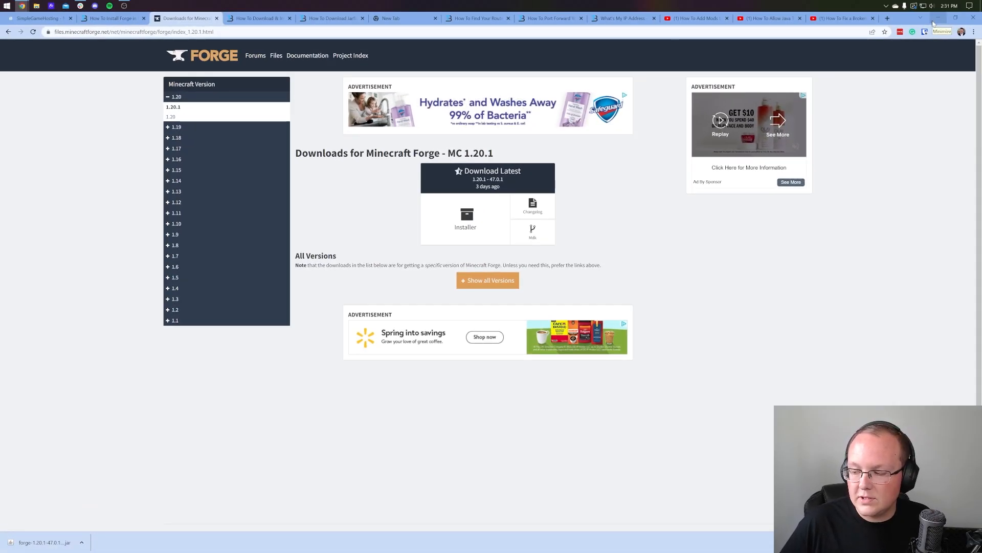
Step: Minimize the browser, create a desktop folder named SimpleGameHosting.com and open it
left_click(938, 19)
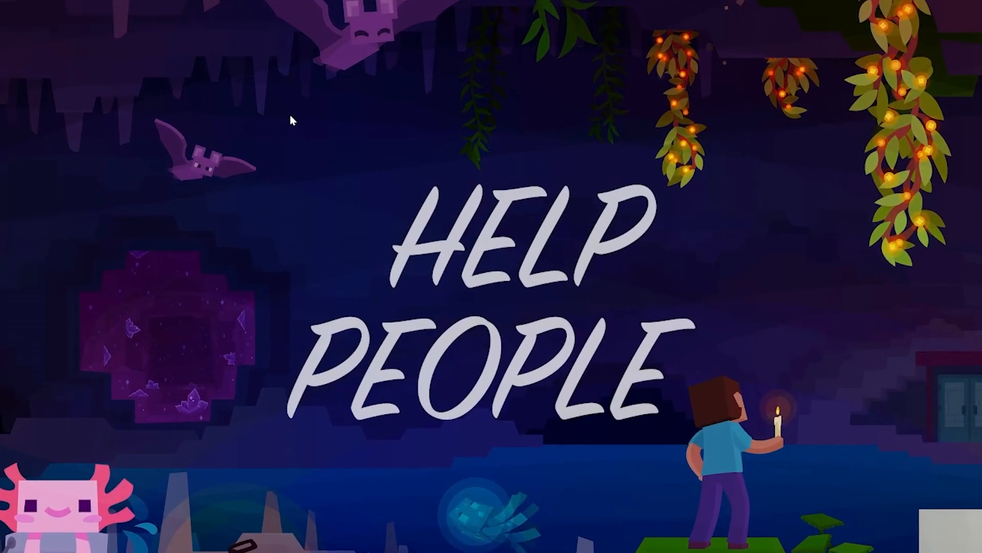
right_click(357, 146)
mouse_move(390, 232)
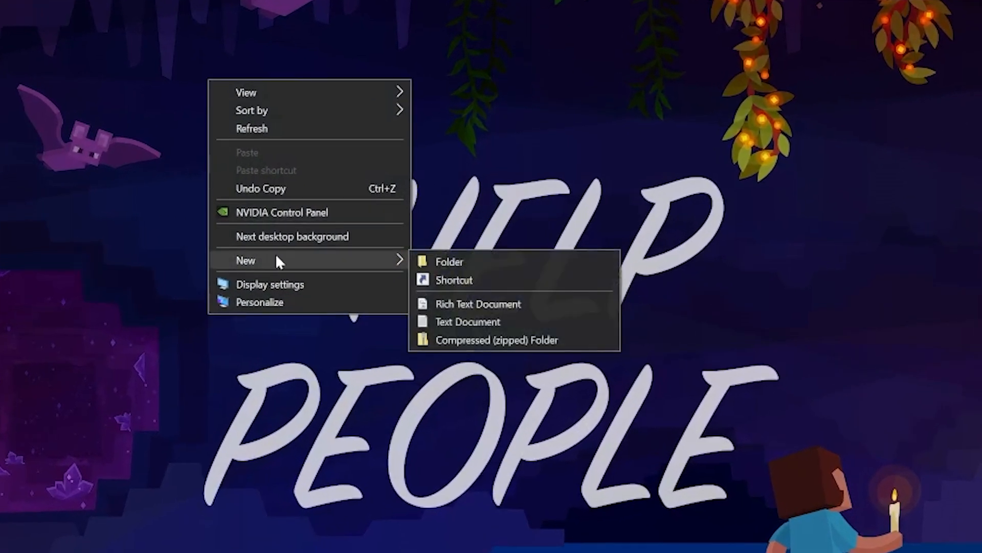
left_click(432, 261)
type("S")
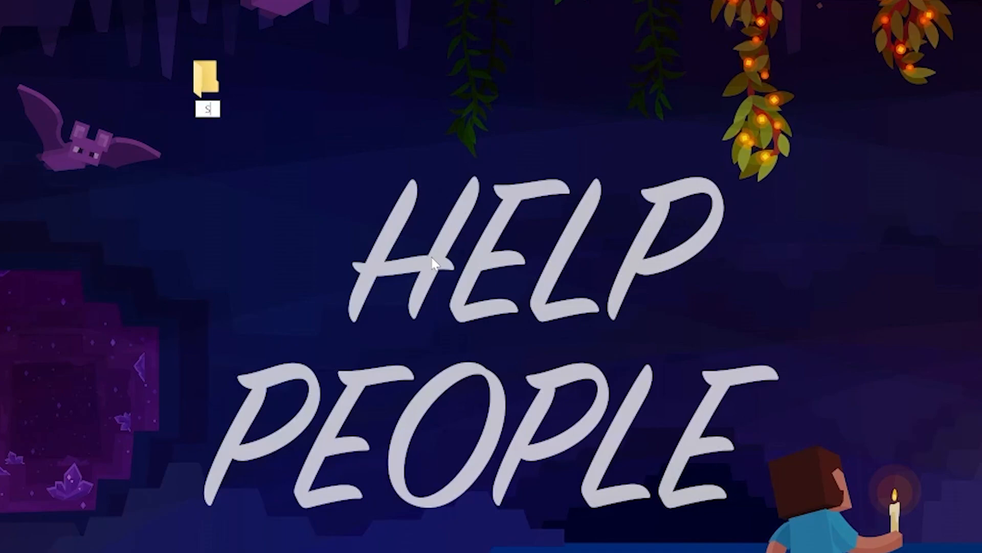
type("impleGameHo")
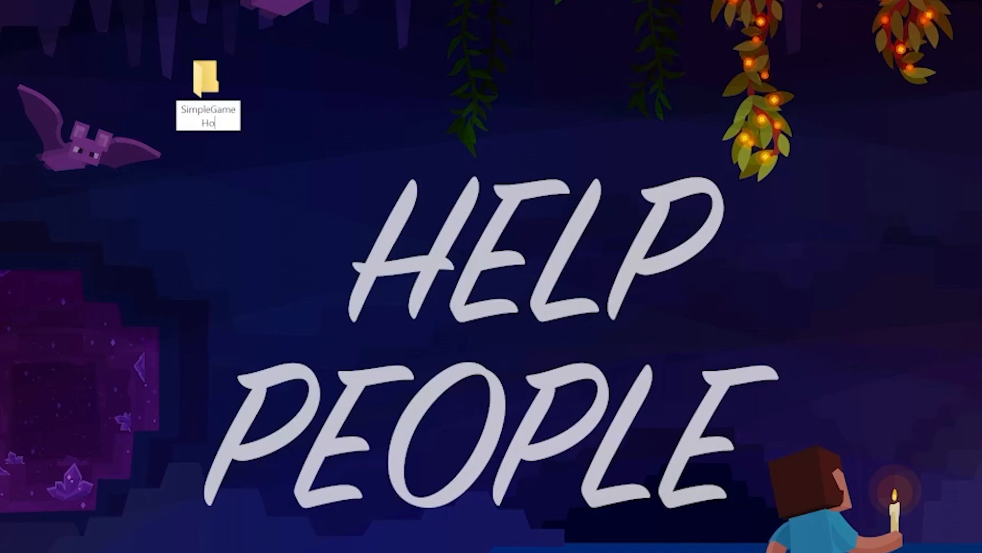
type("sting.com")
key("Return")
key("Return")
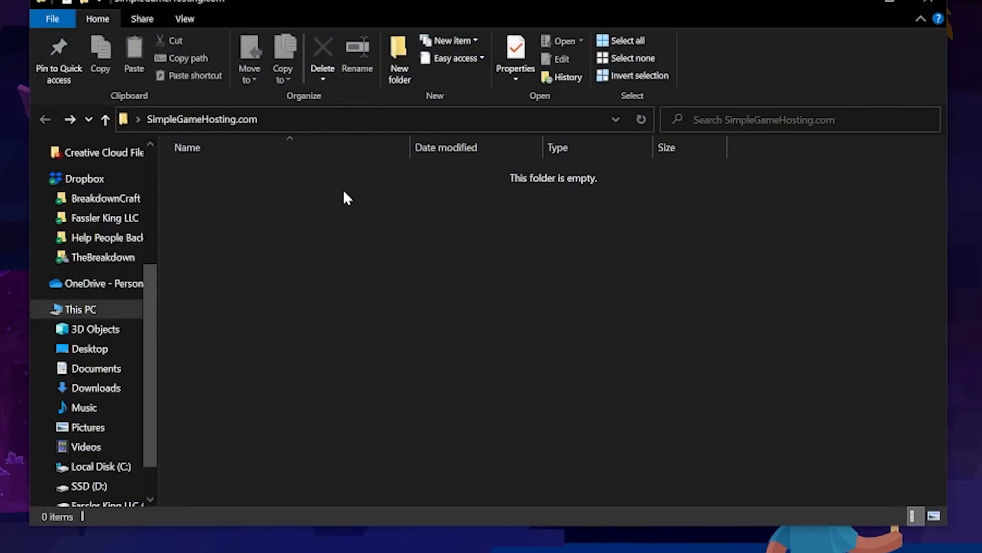
Step: Move forge-1.20.1-47.0.1-installer.jar from the Downloads folder to the desktop and close the folder window
scroll(72, 266, "down", 1)
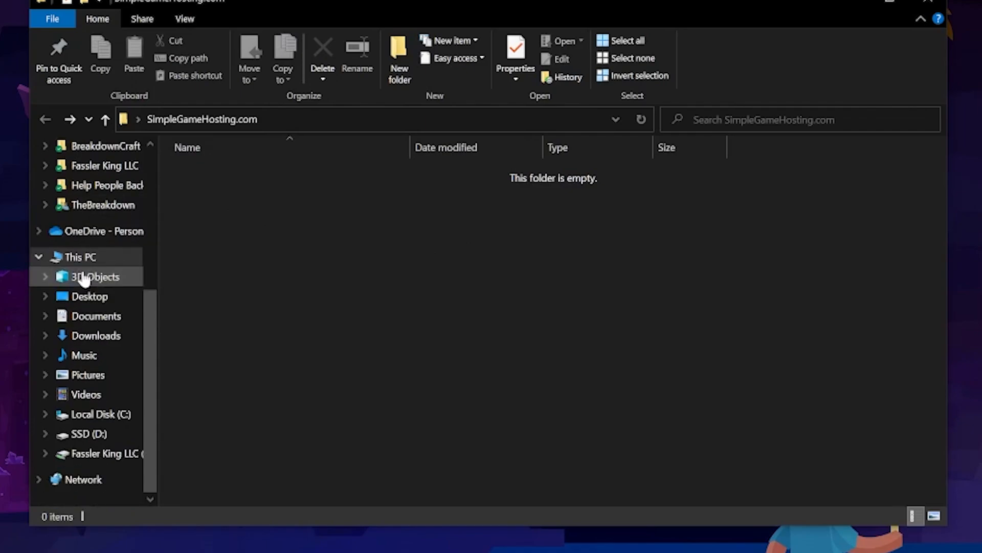
left_click(76, 259)
scroll(76, 261, "up", 3)
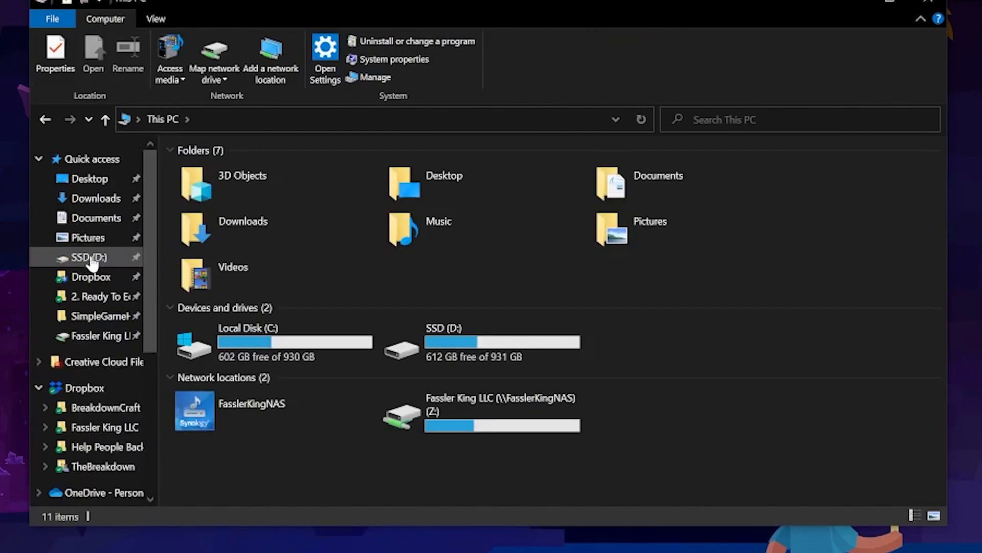
scroll(92, 266, "down", 3)
double_click(272, 221)
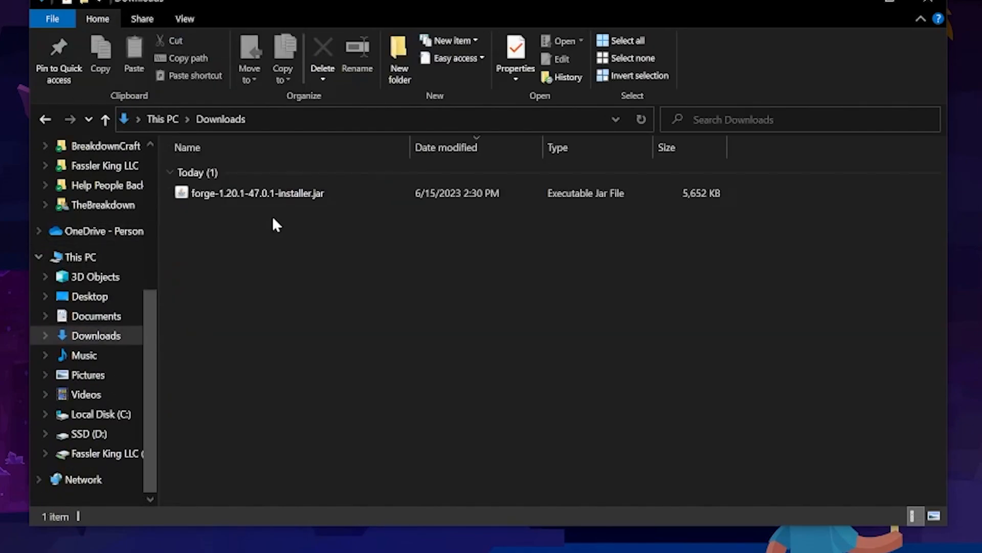
left_click_drag(240, 194, 177, 0)
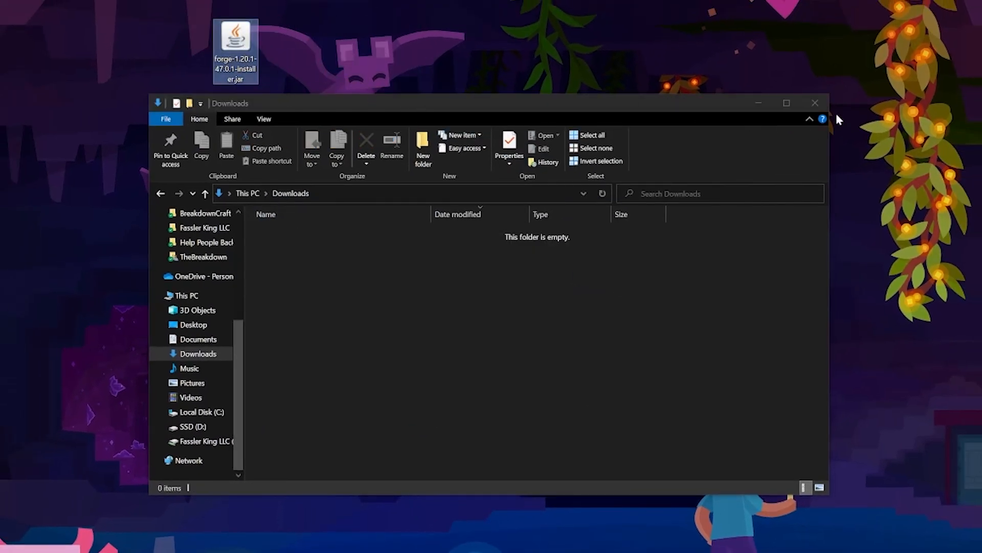
left_click(815, 103)
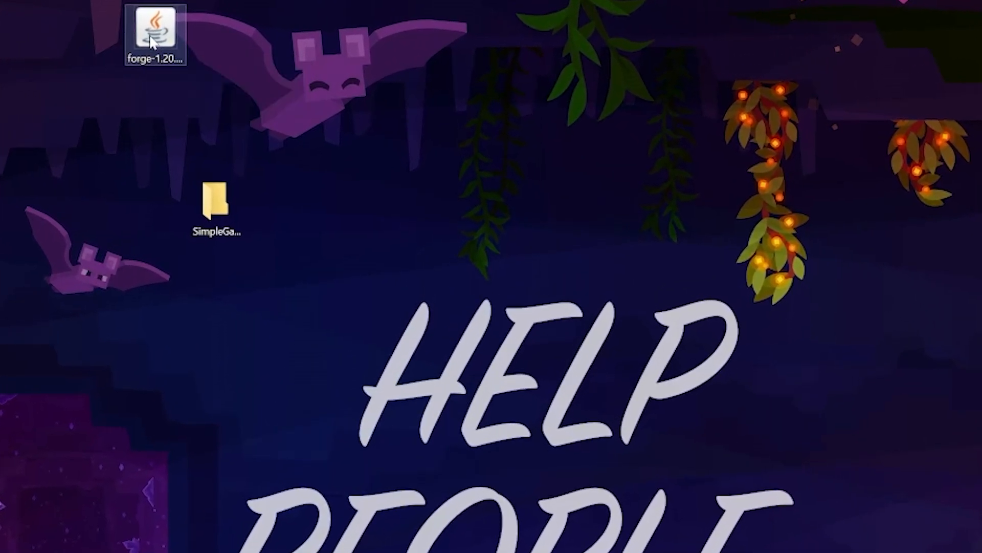
Step: Check which apps are offered for opening the Forge installer on the desktop
right_click(151, 39)
left_click(263, 193)
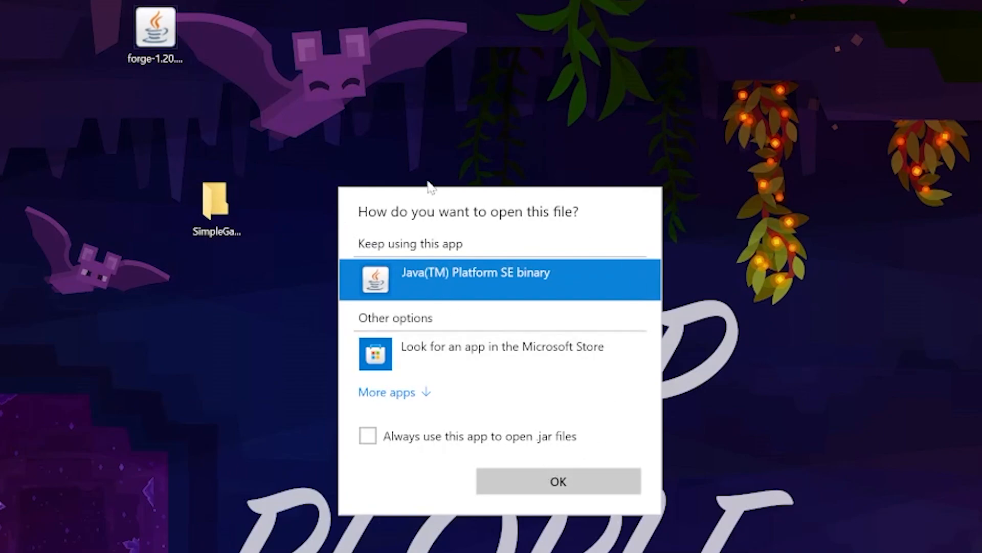
Step: Switch to the browser and look through the How To Download & Install Java guide, from its download link to the Confirm Java Is Working section
left_click(22, 5)
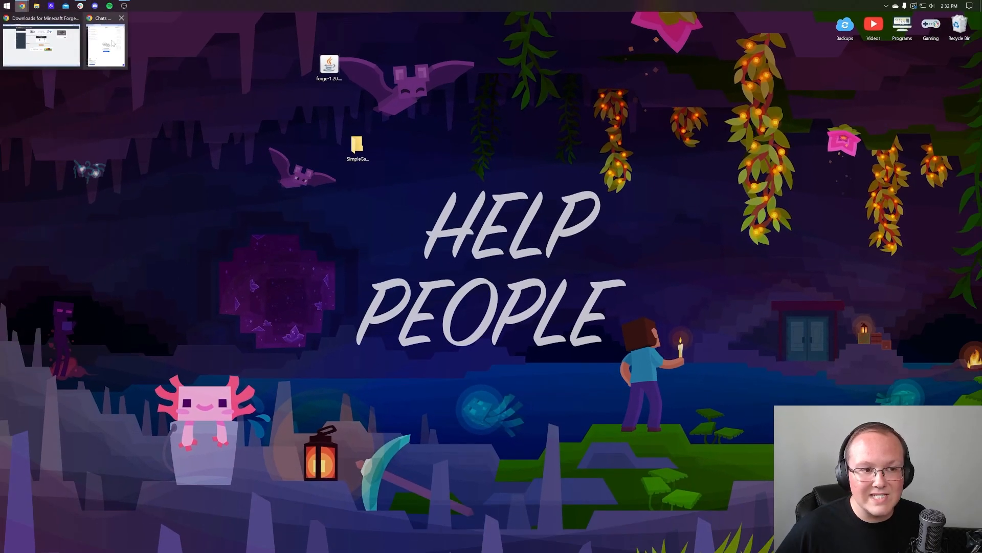
left_click(61, 44)
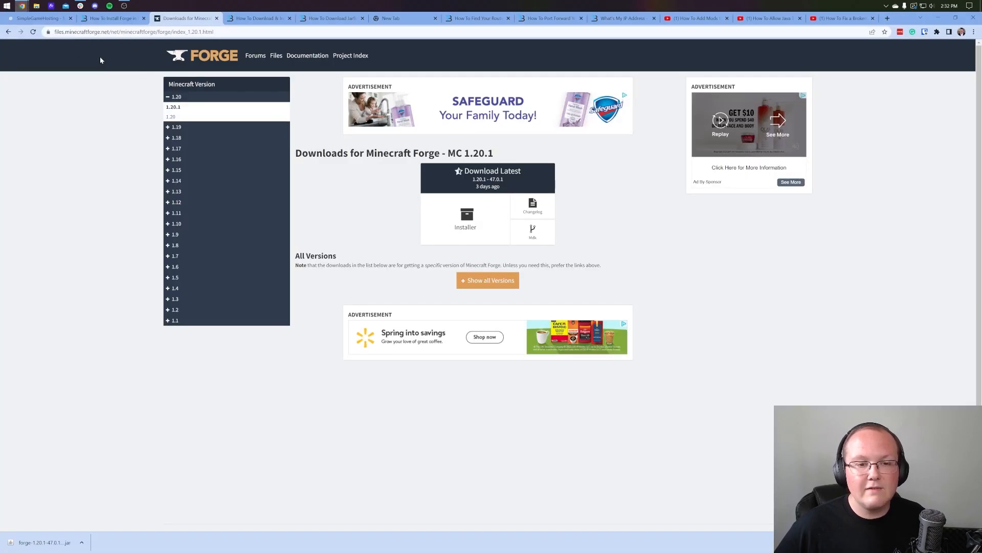
left_click(259, 18)
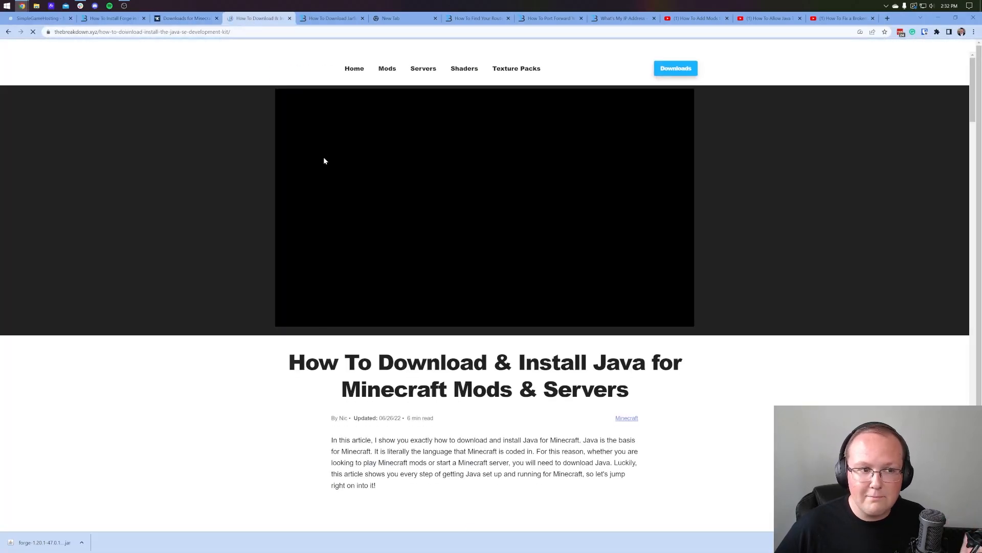
scroll(326, 179, "down", 3)
scroll(327, 220, "down", 2)
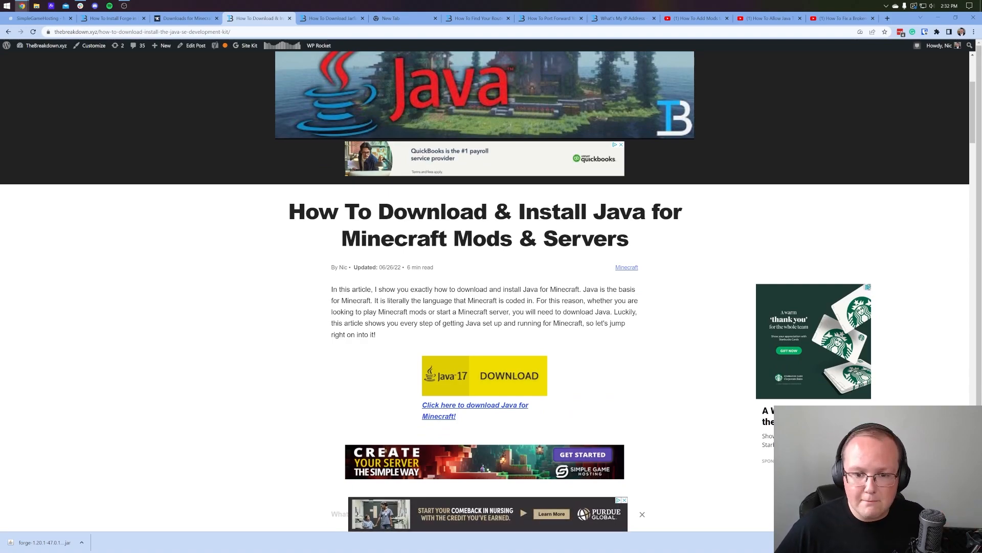
scroll(561, 262, "down", 8)
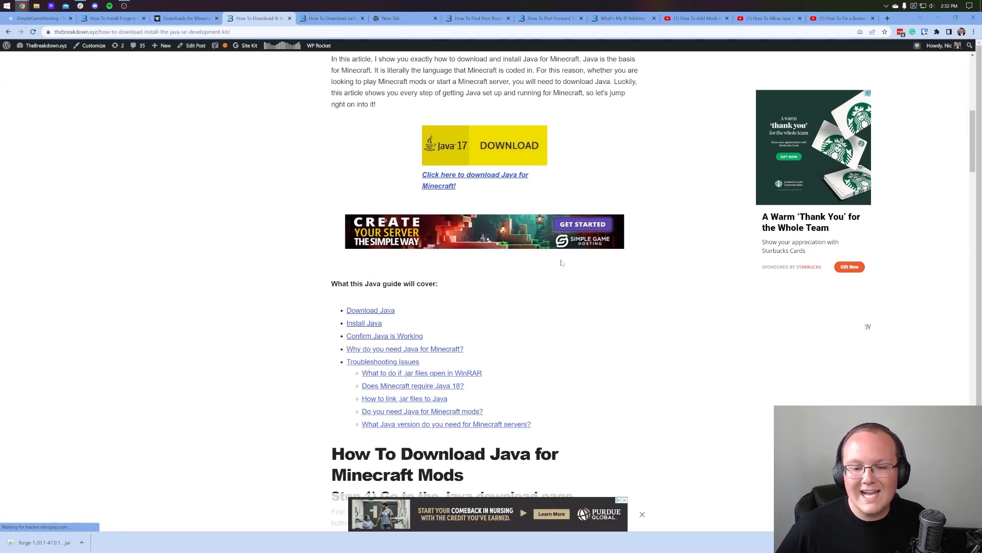
scroll(561, 263, "down", 20)
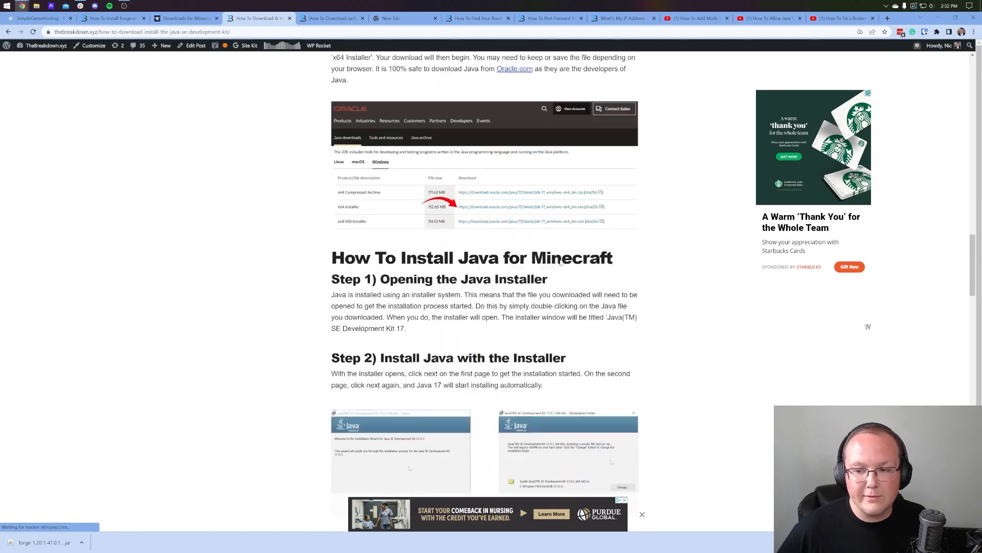
scroll(561, 261, "down", 5)
scroll(561, 262, "down", 4)
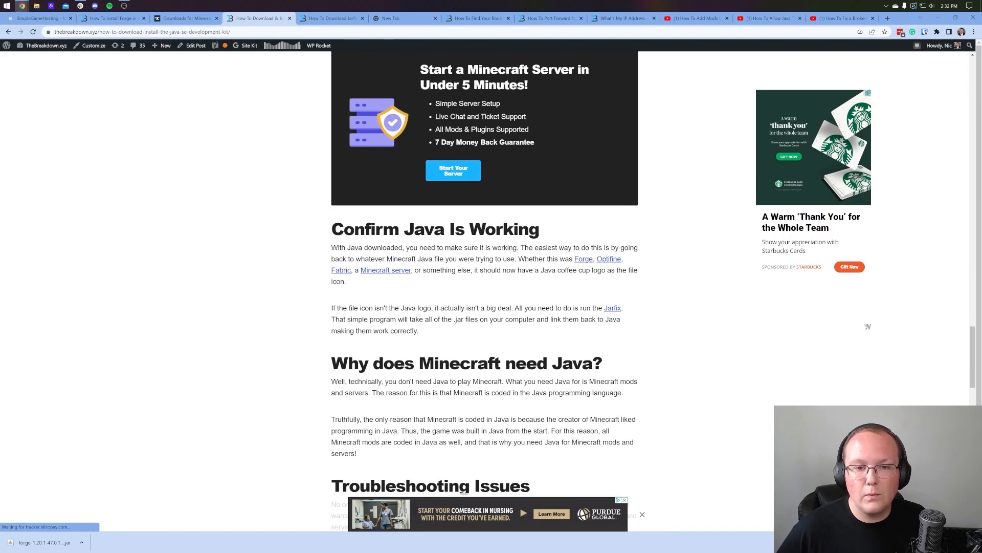
scroll(557, 264, "up", 16)
scroll(556, 266, "up", 18)
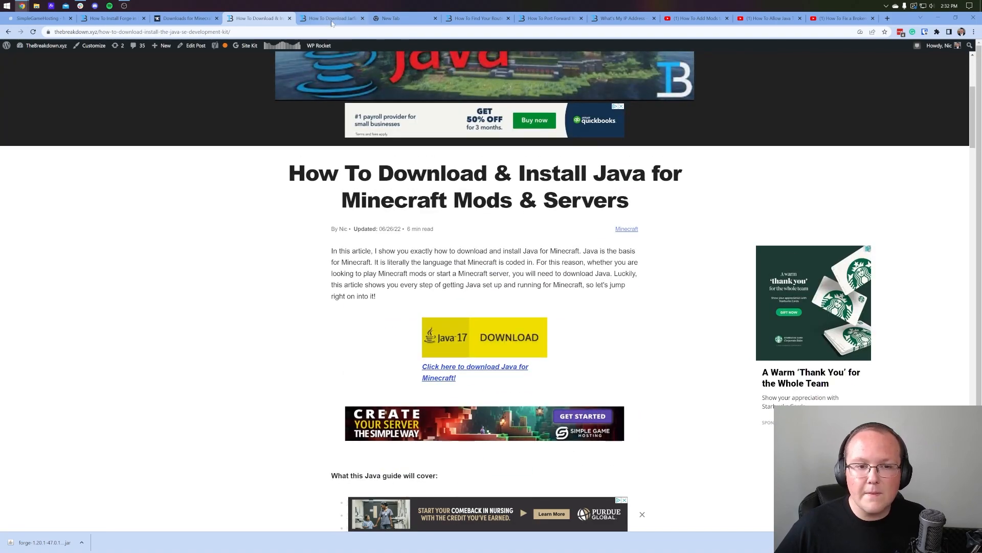
Step: View the guide on downloading Jarfix to repair .jar files, revisit the Java guide, and minimize the browser
left_click(332, 20)
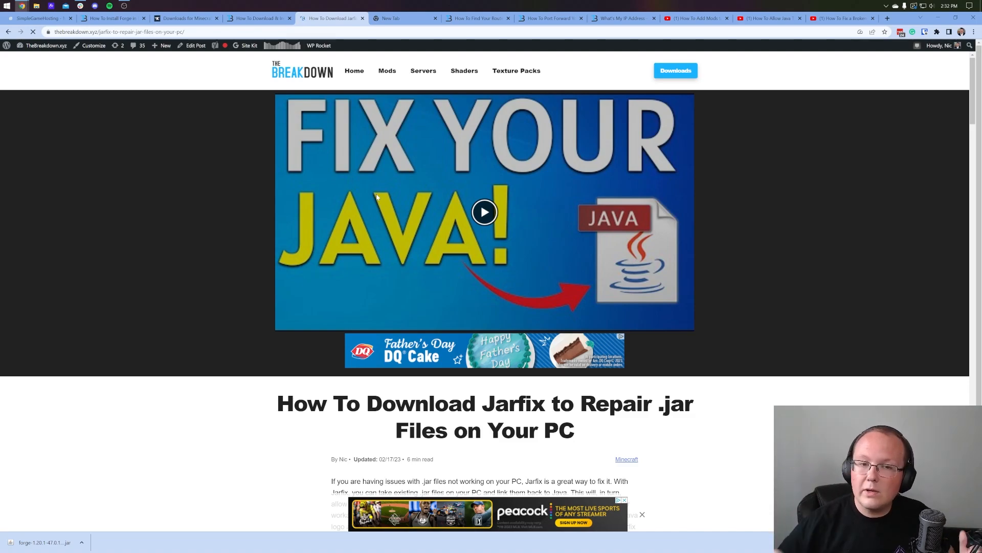
left_click(259, 18)
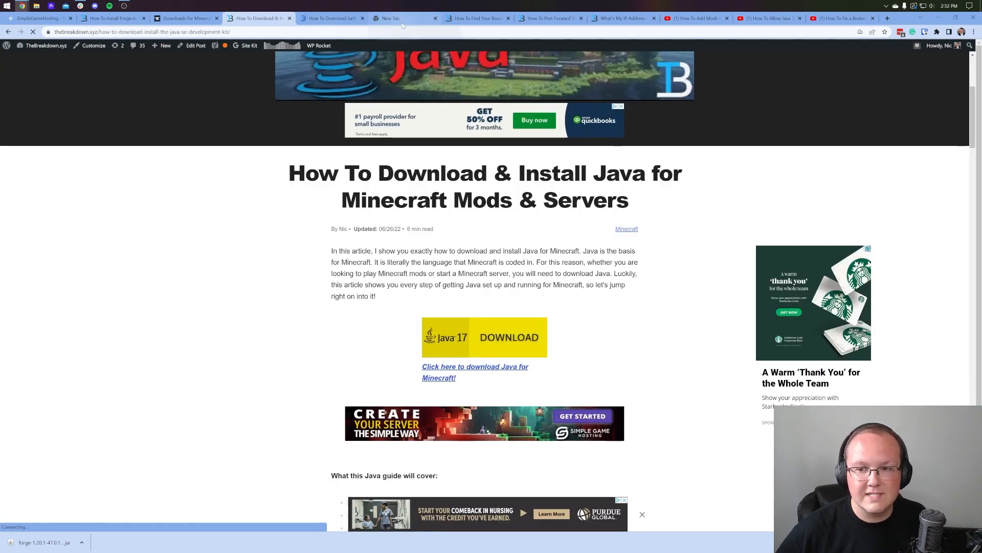
left_click(401, 20)
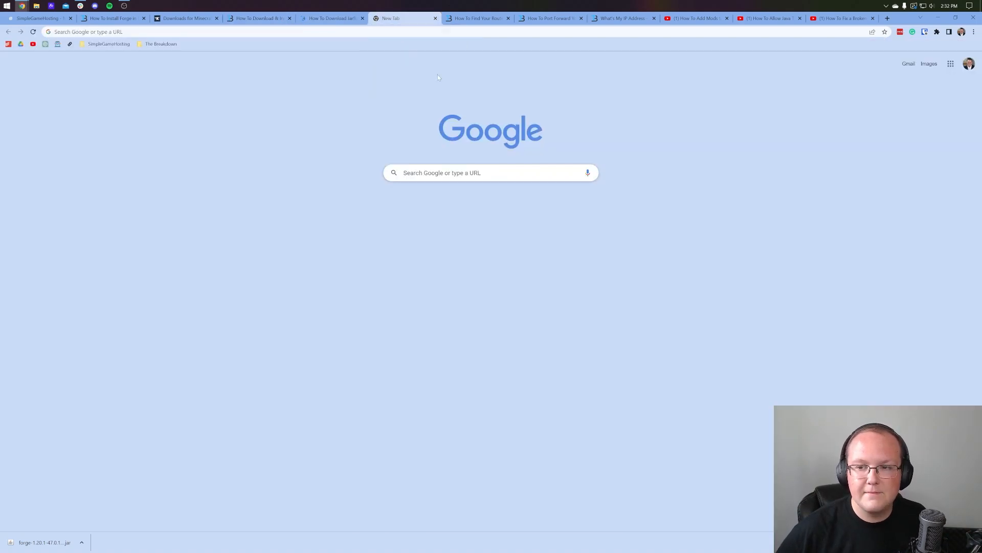
left_click(938, 18)
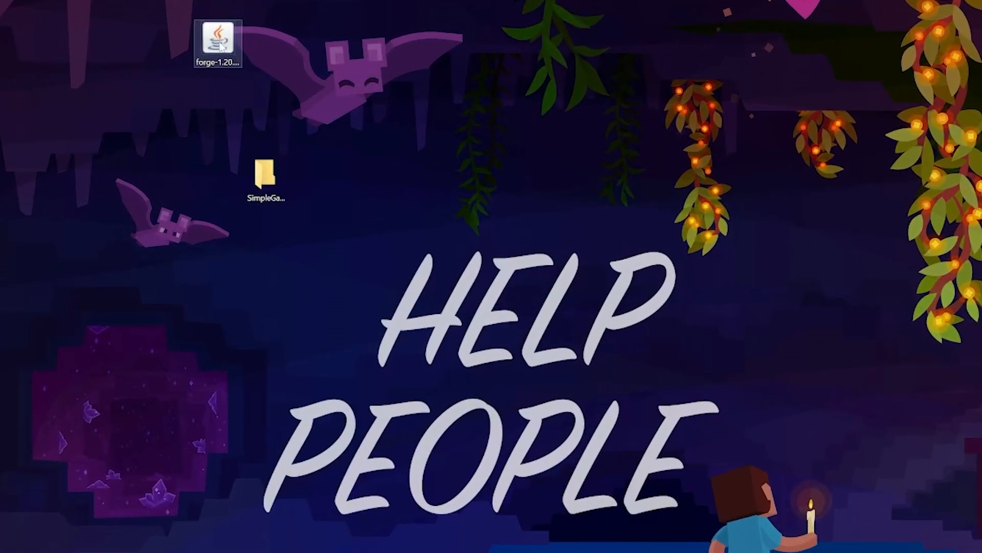
Step: Run the Forge installer with Java(TM) Platform SE binary and install the Forge client into the .minecraft folder
right_click(221, 47)
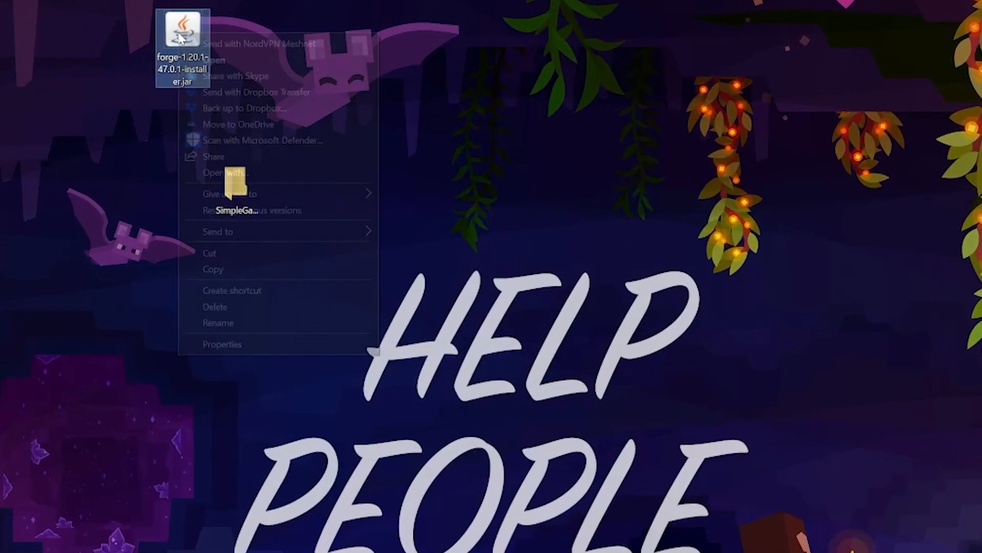
left_click(262, 166)
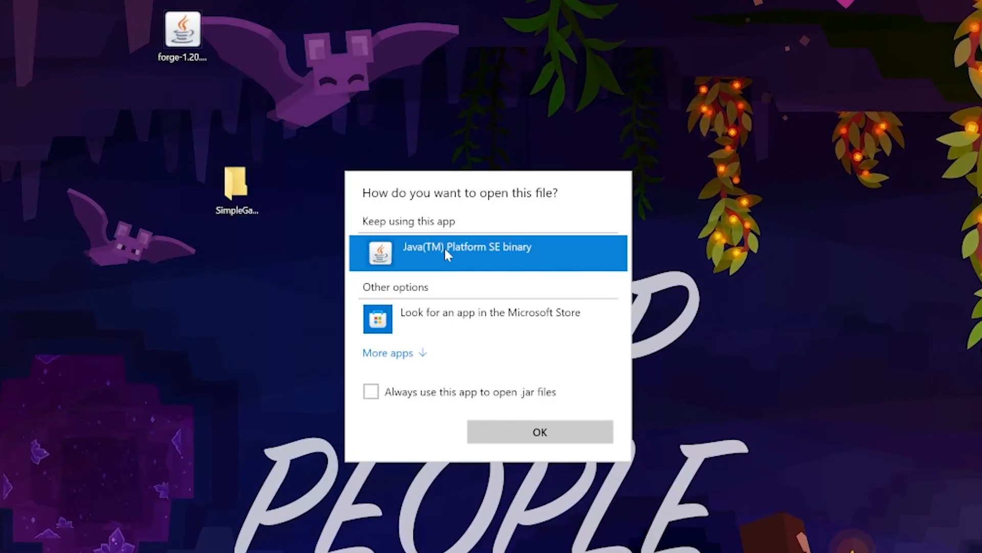
left_click(530, 435)
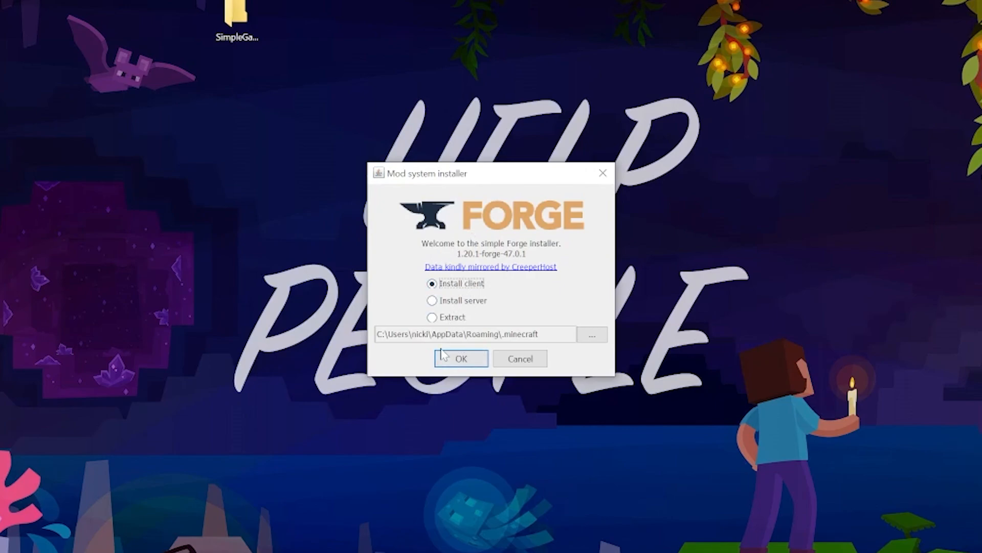
left_click(447, 358)
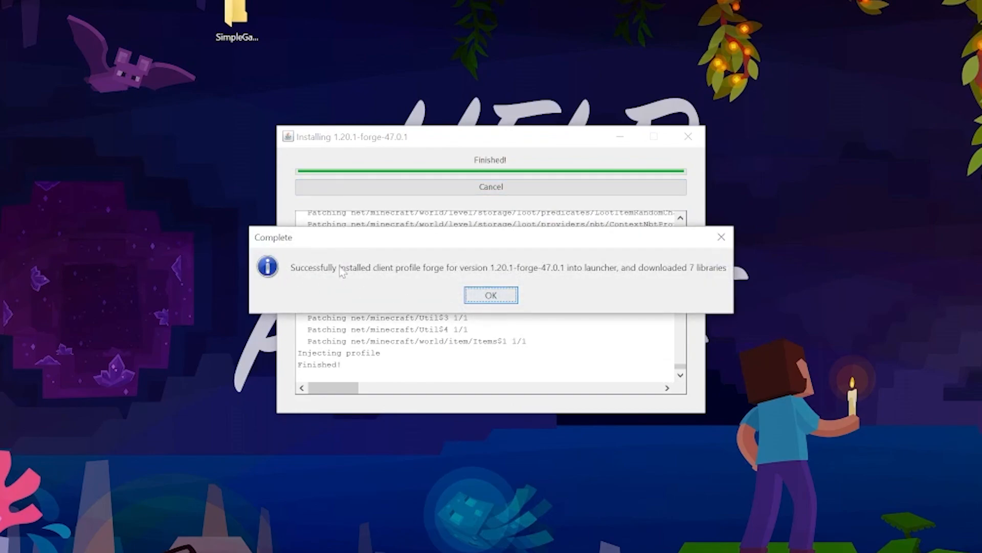
left_click(499, 298)
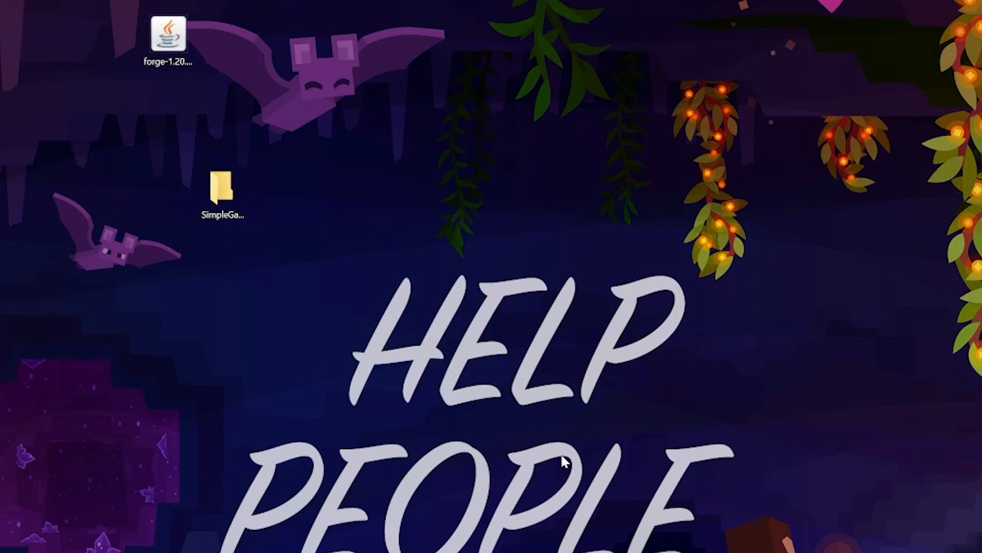
Step: Run the Forge installer with Java again and choose the Install server option
right_click(169, 41)
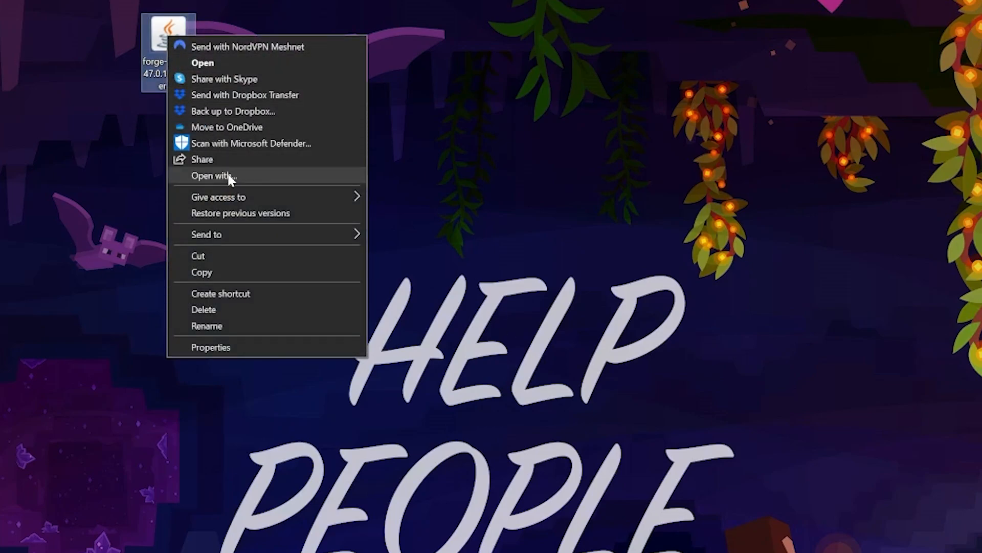
left_click(224, 173)
left_click(562, 446)
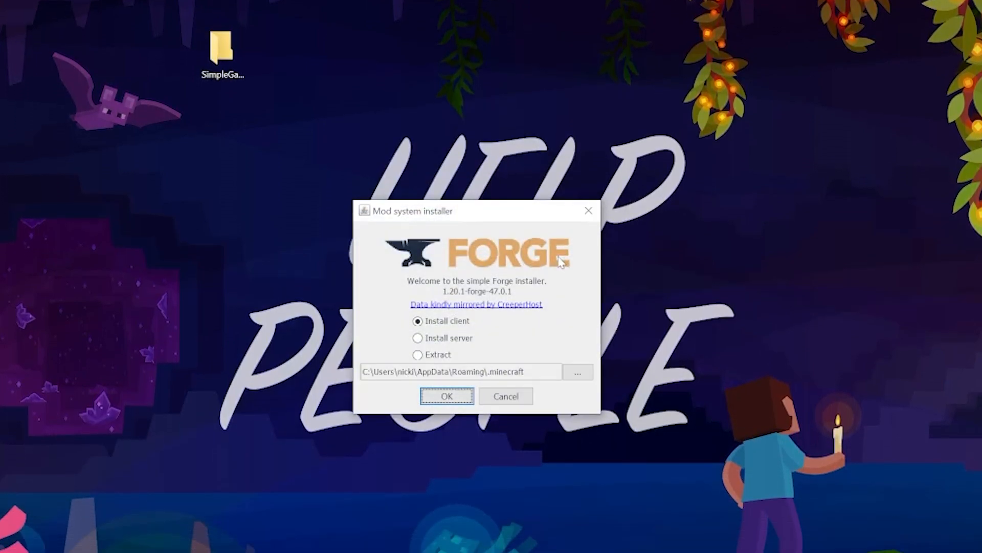
left_click(434, 341)
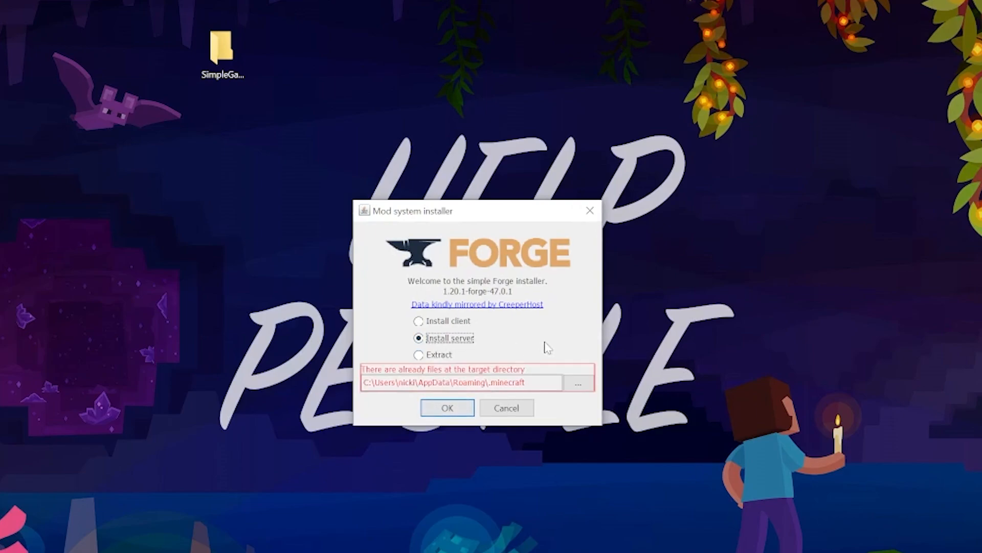
Step: Set the installation directory to the desktop folder SimpleGameHosting.com, install the Forge server there and dismiss the completion dialog
left_click(579, 385)
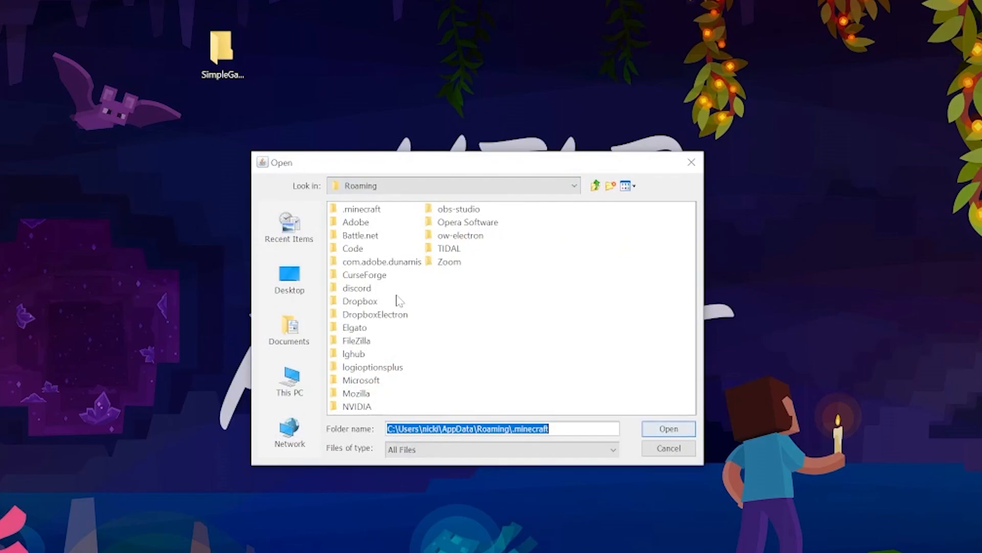
left_click(310, 292)
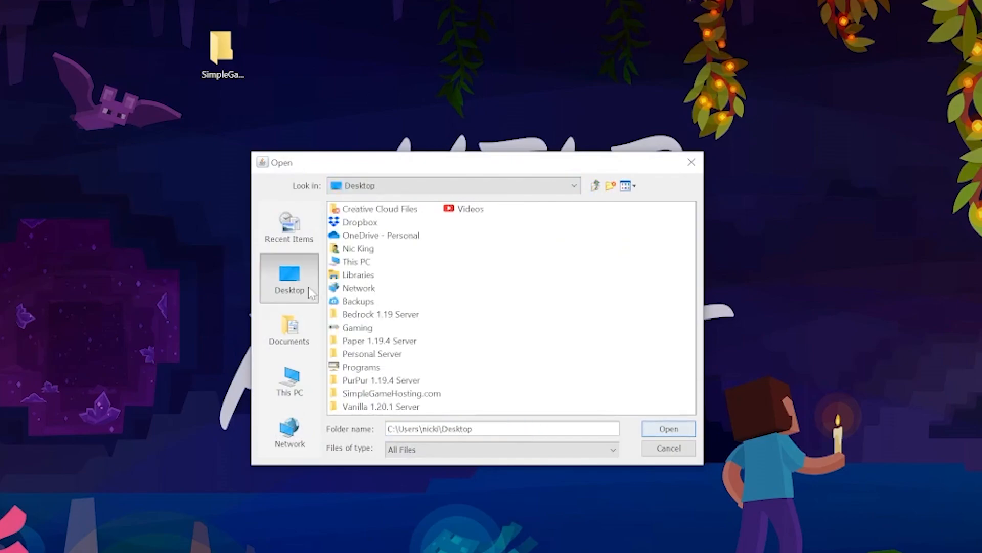
left_click(409, 397)
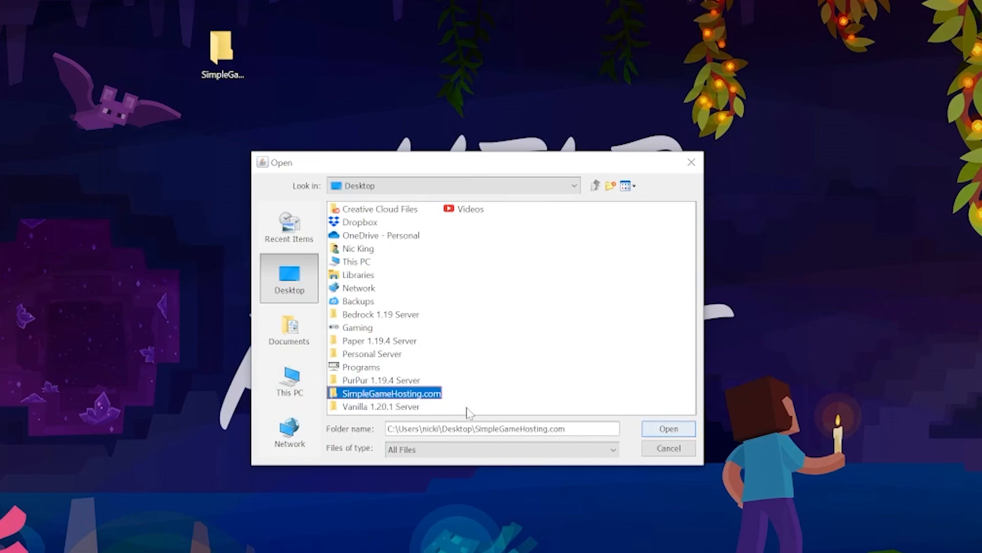
left_click(681, 430)
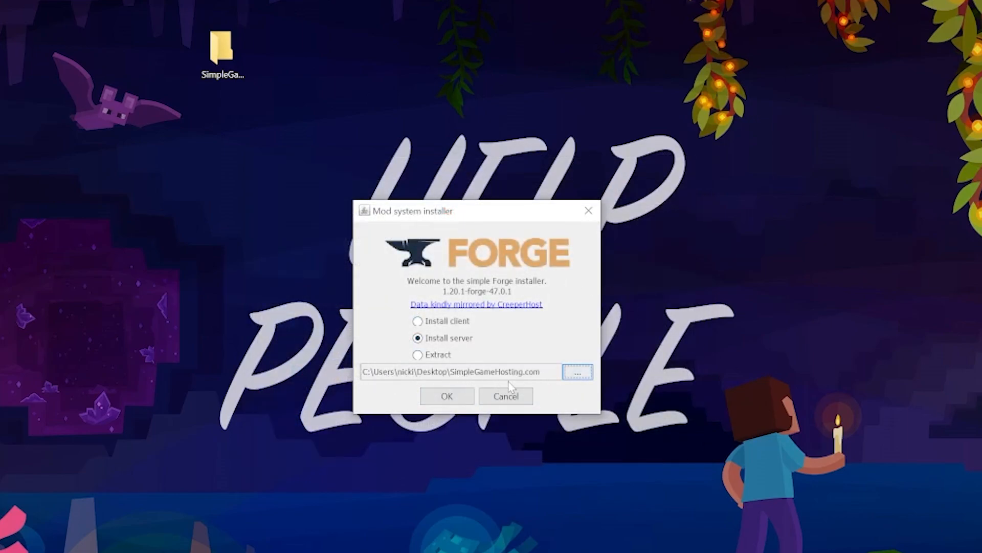
left_click(446, 397)
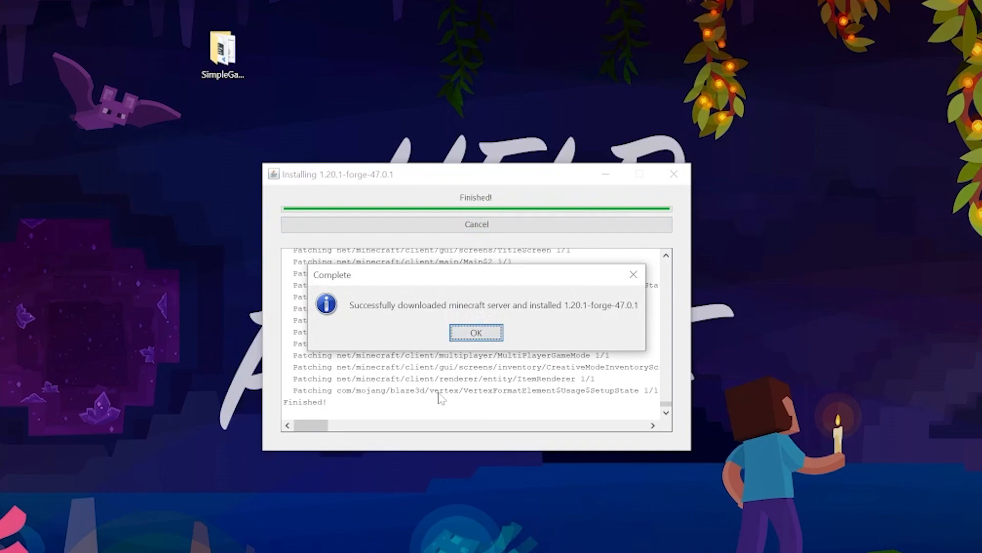
left_click(487, 339)
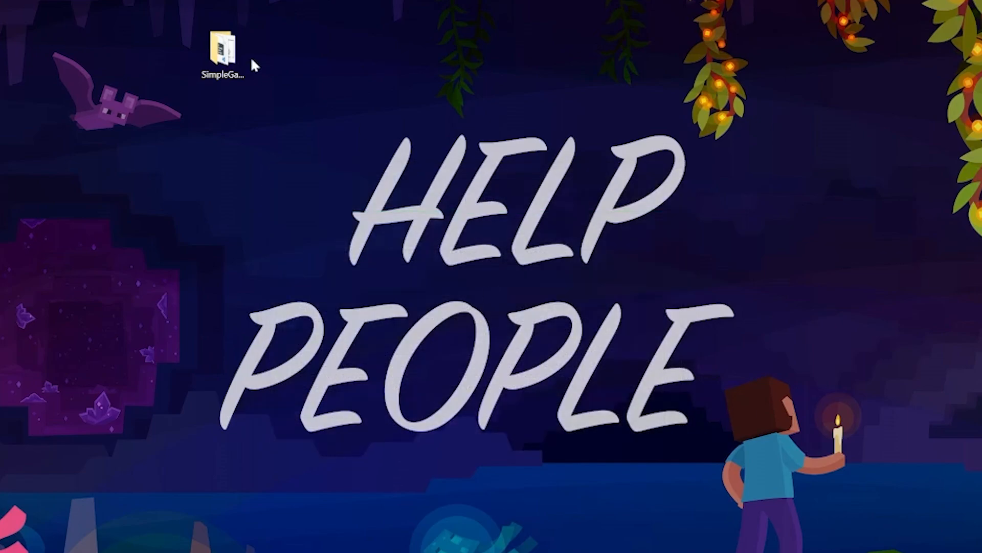
Step: Open the SimpleGameHosting.com folder and look over the installed run.bat, user_jvm_args.txt and libraries items
mouse_move(231, 57)
left_mouse_down()
mouse_move(315, 58)
mouse_move(223, 62)
left_mouse_up()
double_click(222, 62)
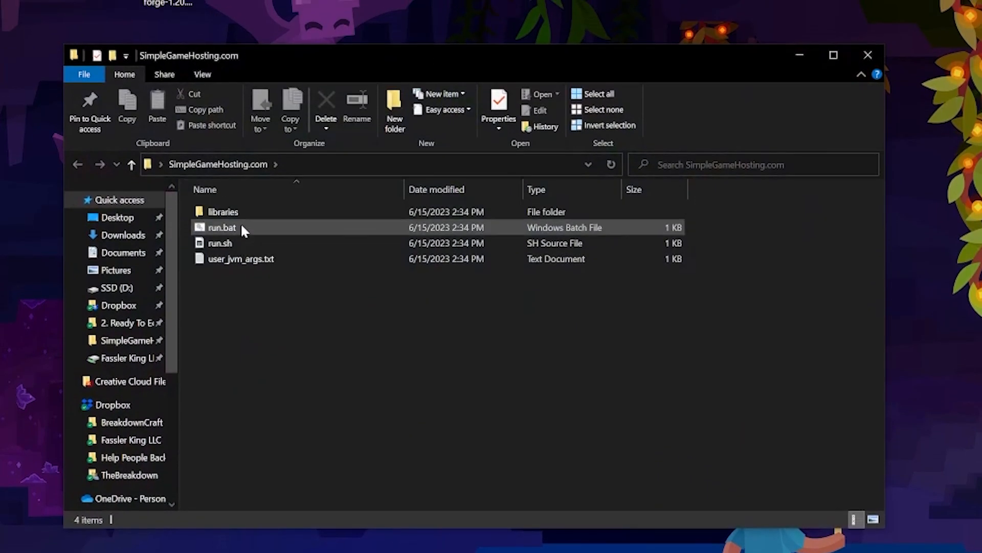
left_click(241, 228)
left_click(250, 259)
left_click(245, 211)
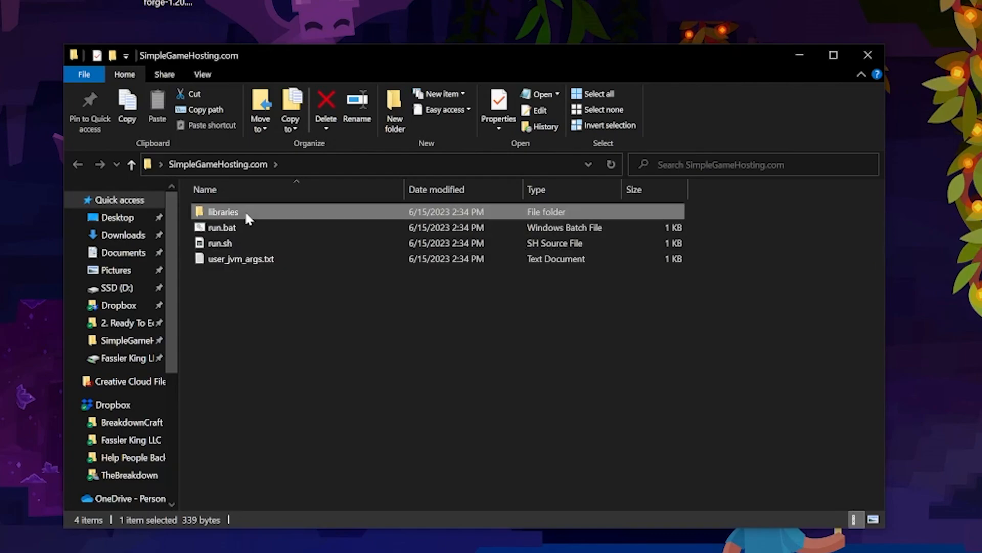
left_click(357, 373)
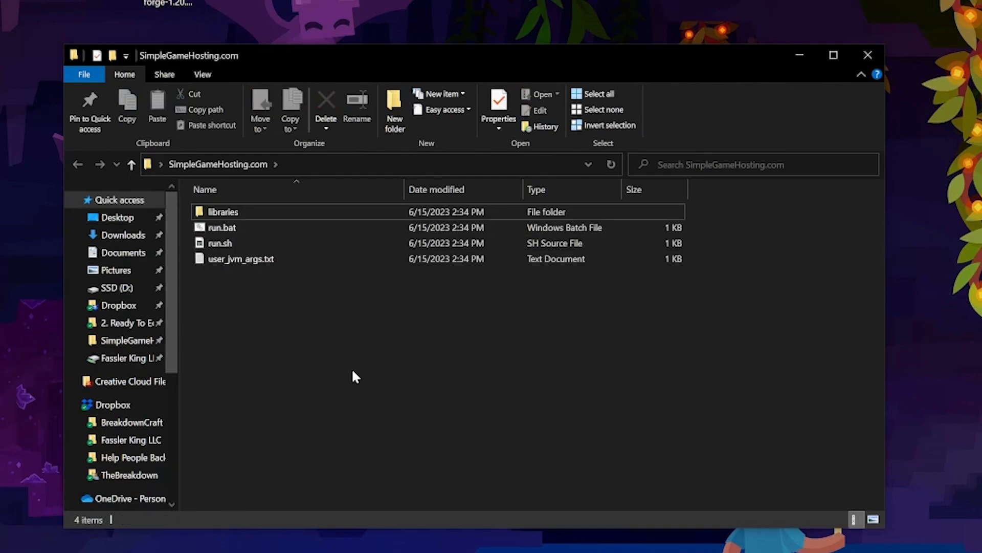
Step: Run run.bat to generate the server files and delete the forge-1.20.1-47.0.1-installer.jar file from the desktop
double_click(290, 227)
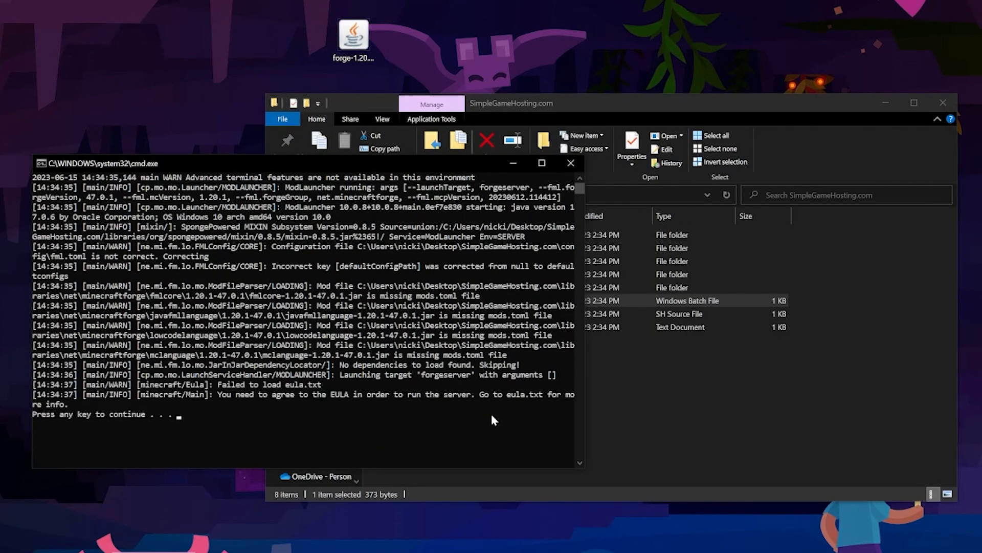
left_click_drag(346, 38, 576, 38)
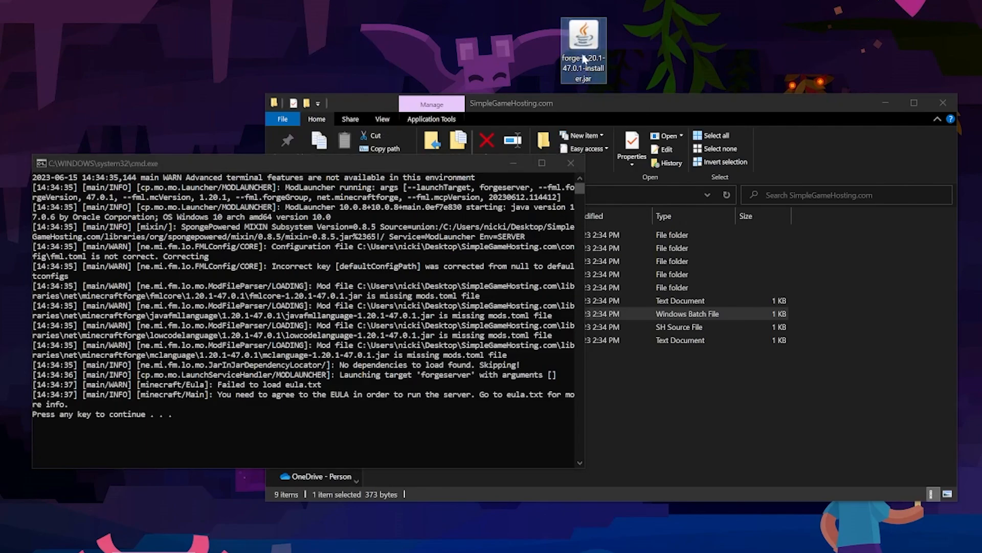
left_click(587, 60)
key("Delete")
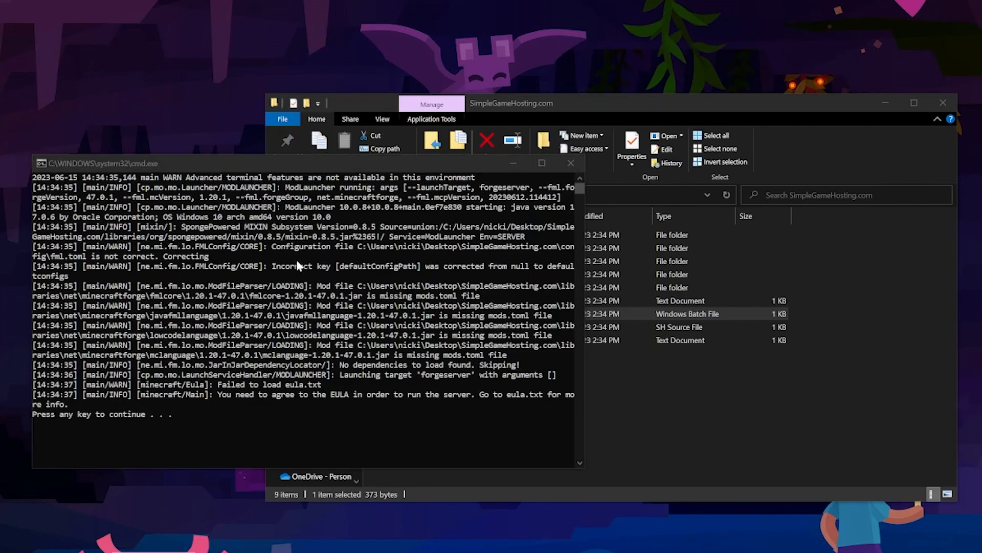
Step: Check the server folder's contents and the console output about the EULA, and dismiss the console
left_click(280, 317)
left_click(623, 359)
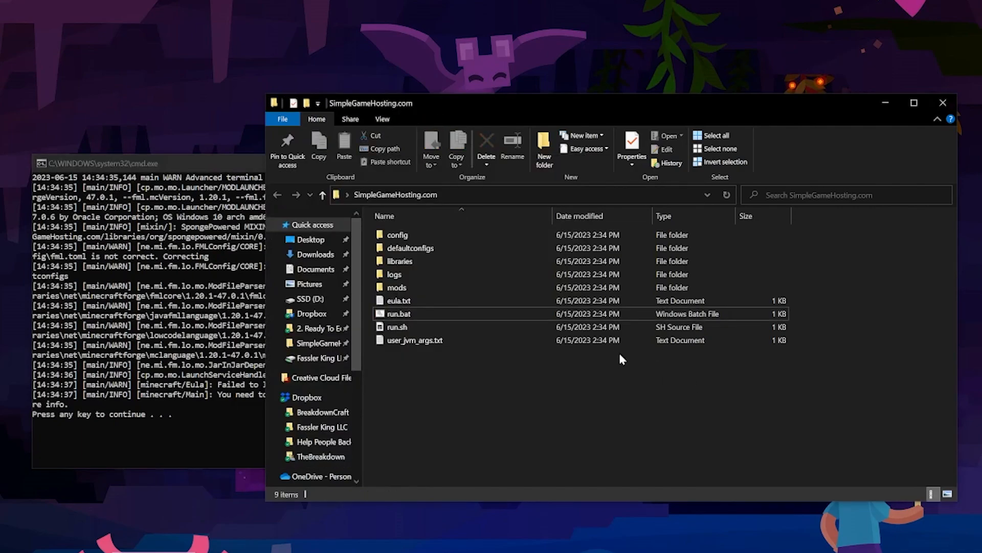
left_click(185, 353)
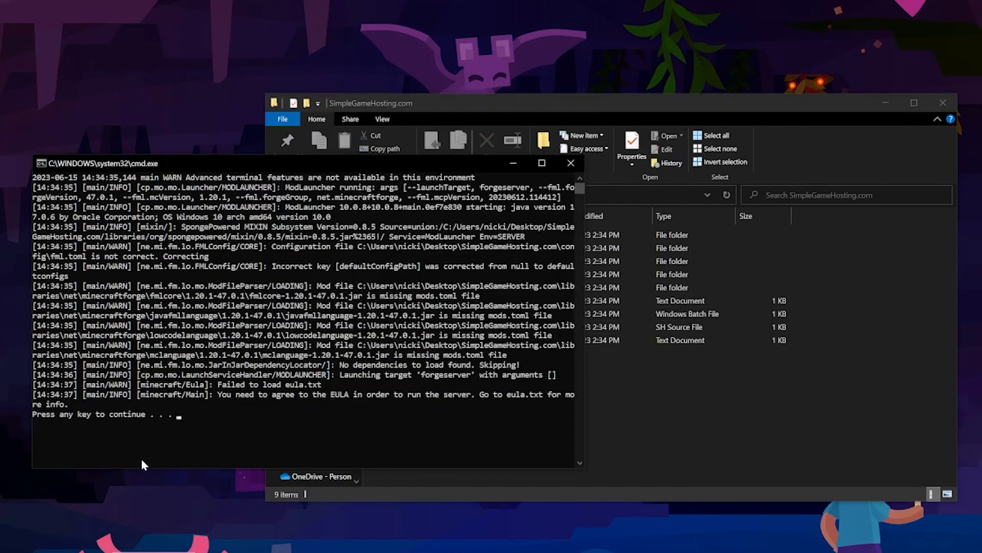
left_click(301, 402)
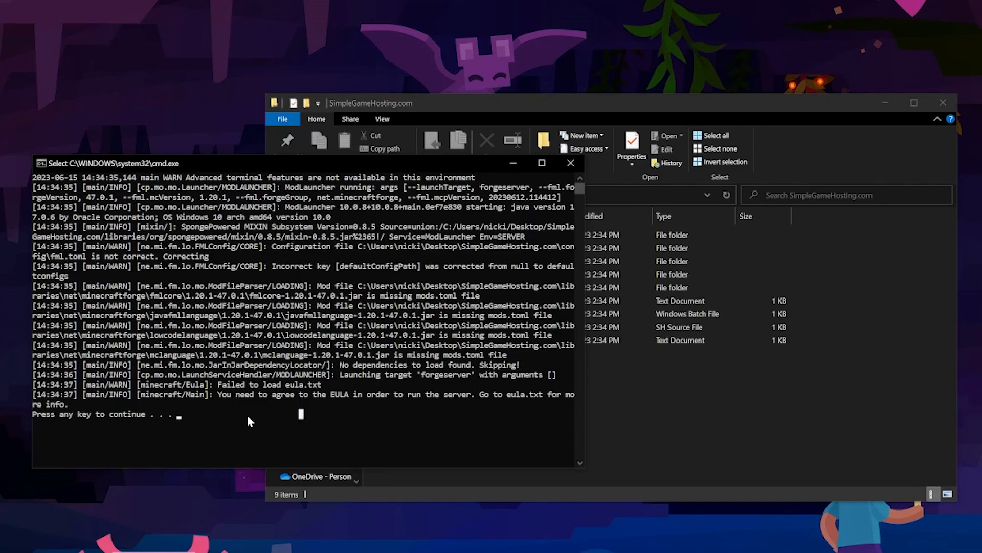
key("Return")
Step: Accept the Minecraft EULA by setting eula=true in eula.txt, and save and close the file
left_click(409, 300)
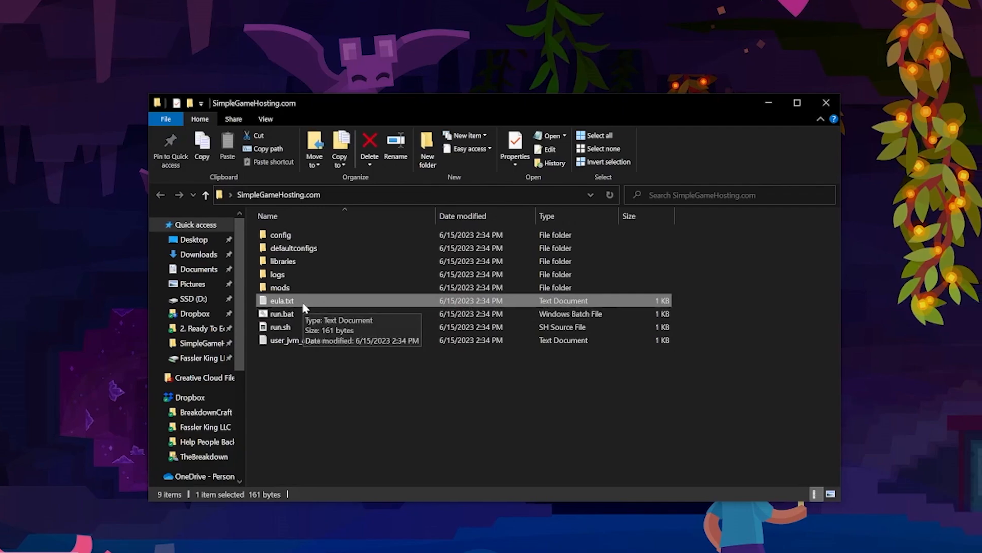
double_click(304, 303)
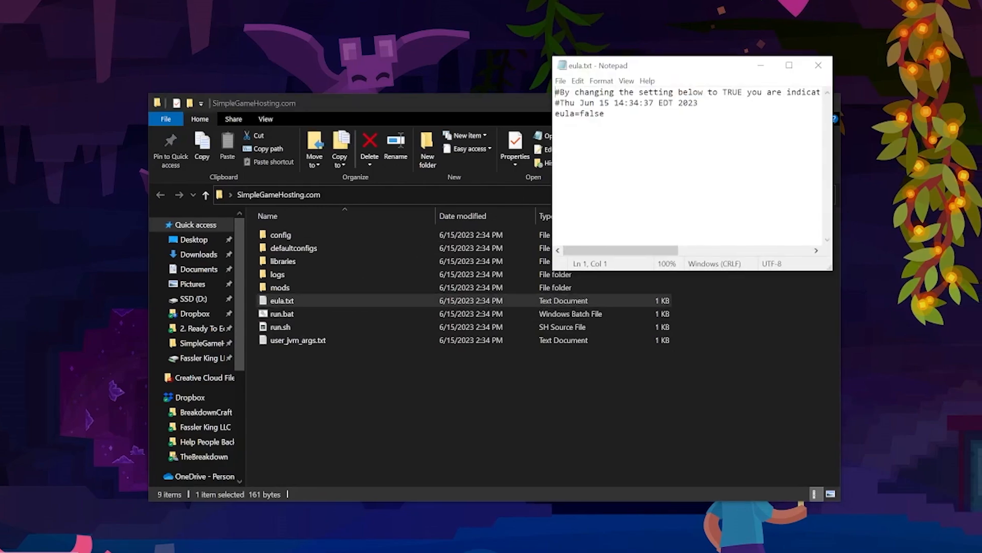
left_click_drag(581, 113, 605, 114)
type("tru")
left_click(560, 80)
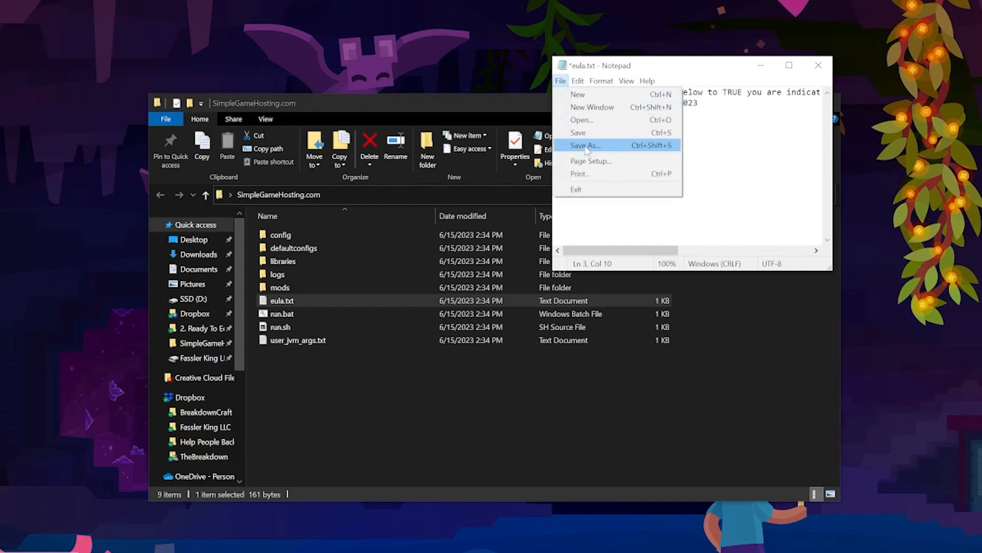
left_click(579, 133)
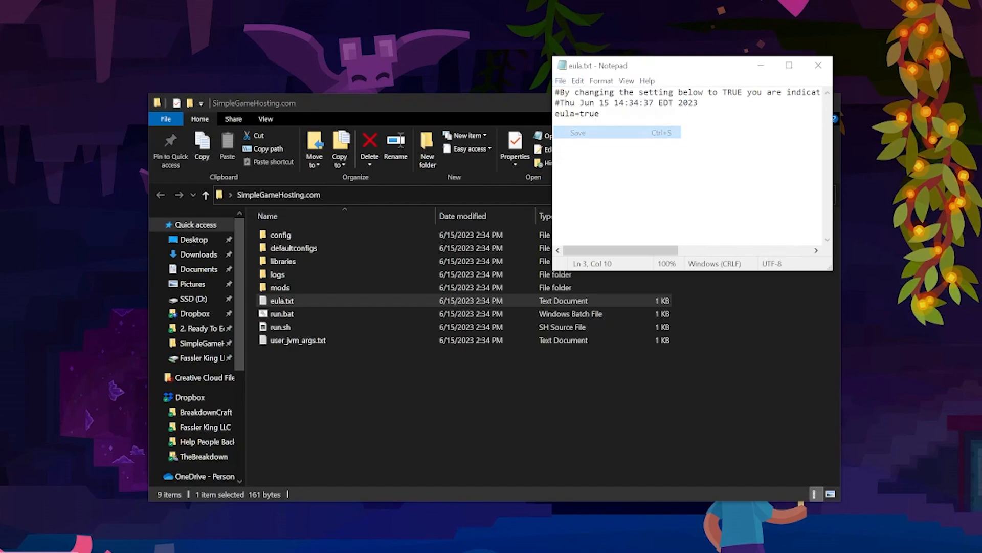
left_click(818, 65)
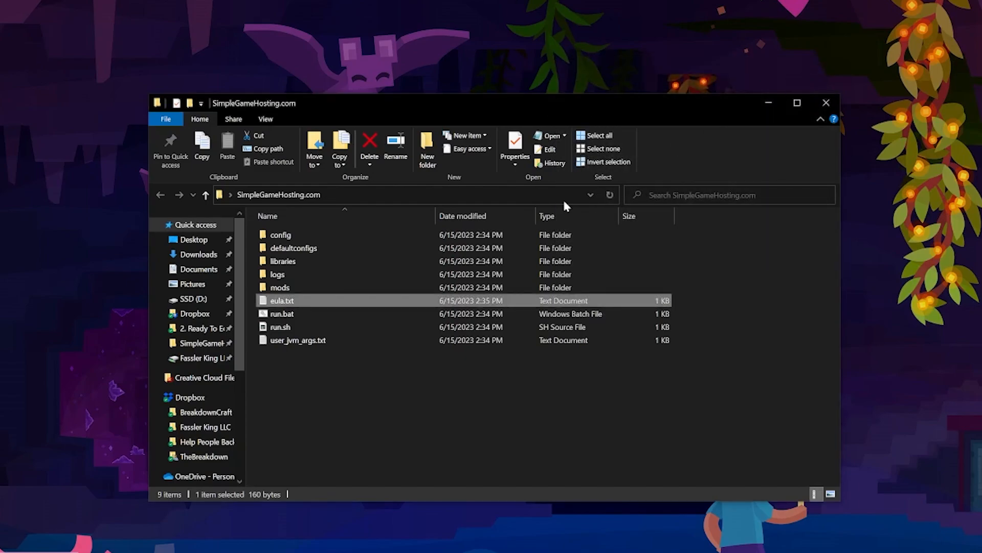
Step: Start the server with run.bat and place the Minecraft server window below the console window
left_click(284, 318)
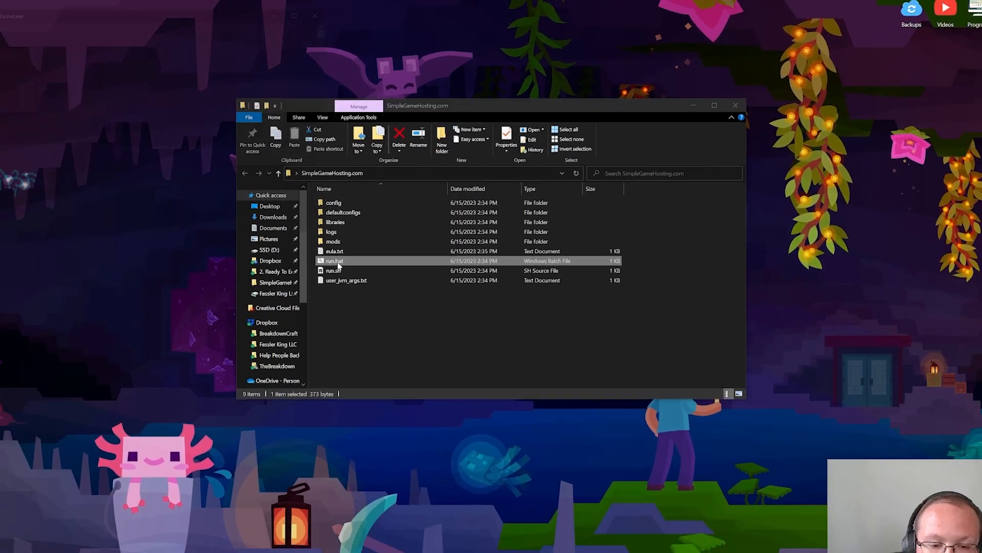
double_click(335, 261)
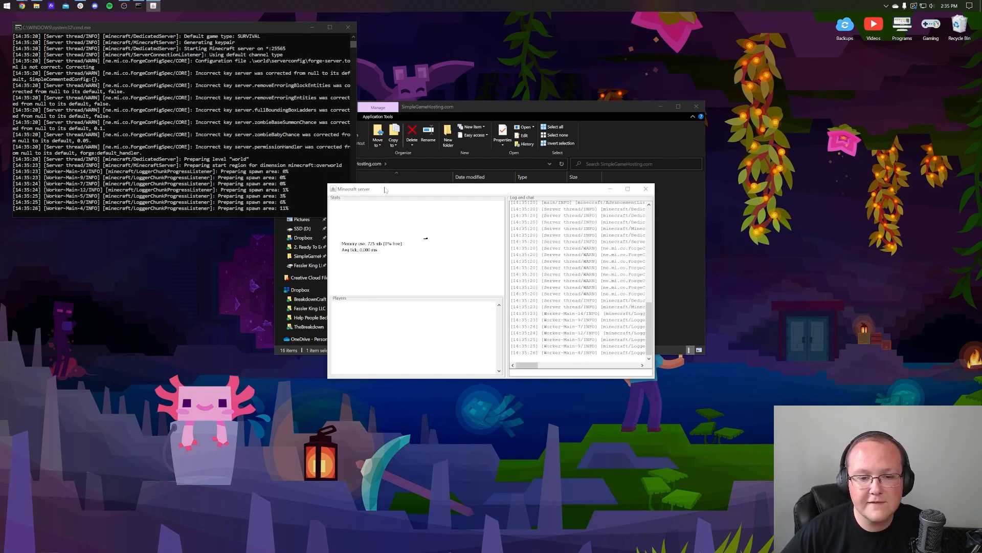
left_click_drag(384, 189, 88, 225)
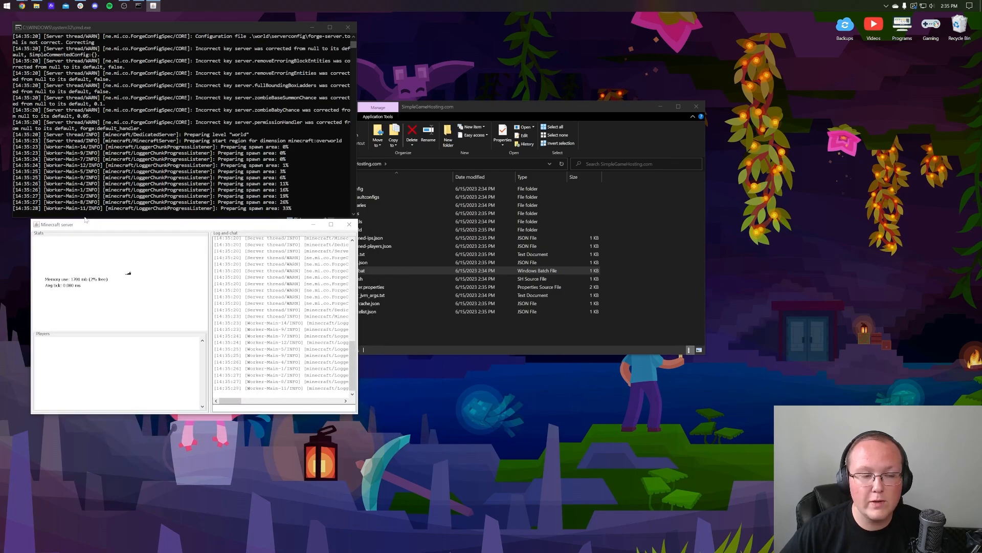
Step: Open Minecraft Launcher, select the forge 1.20.1-forge-47.0.1 installation and play it, accepting the modified installation warning
left_click(5, 6)
left_click(143, 51)
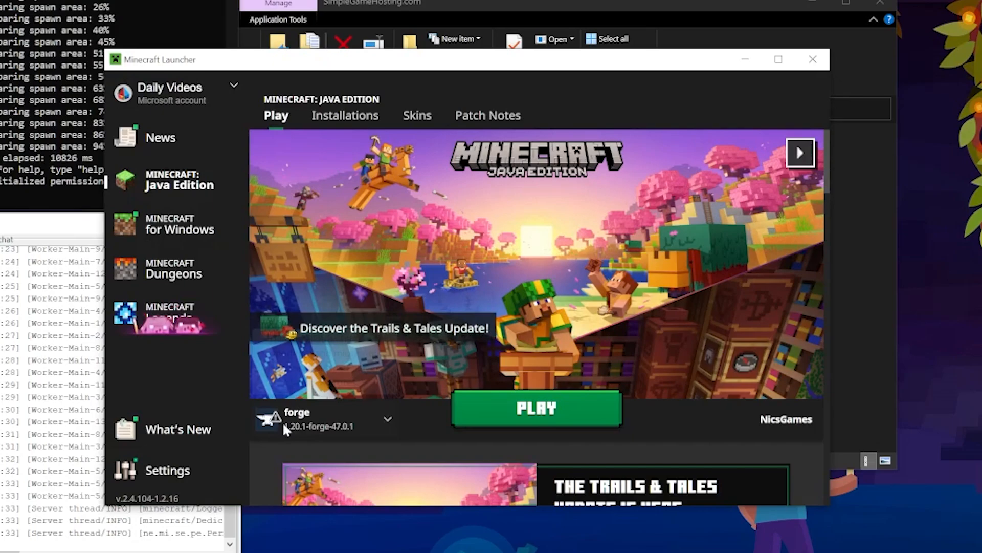
left_click(390, 352)
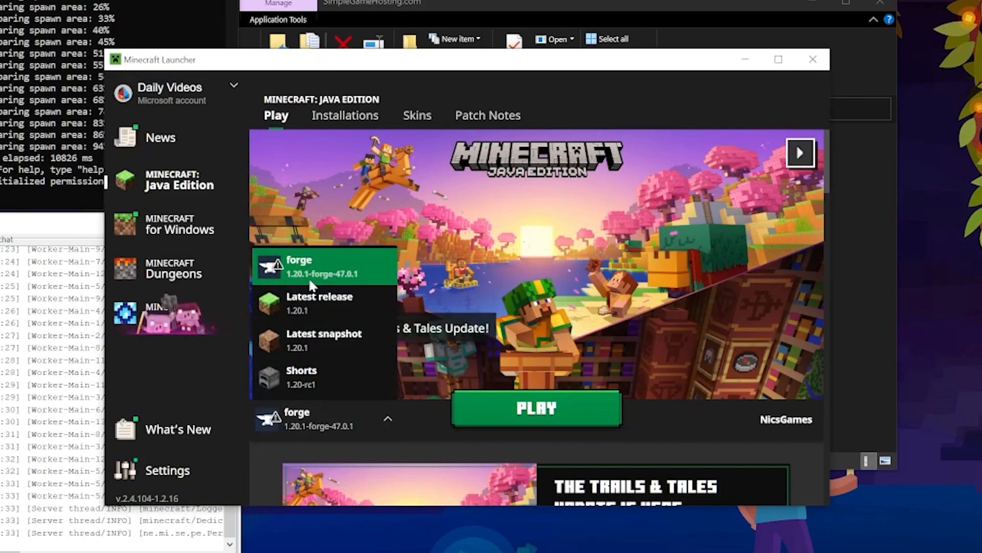
left_click(335, 422)
key("Return")
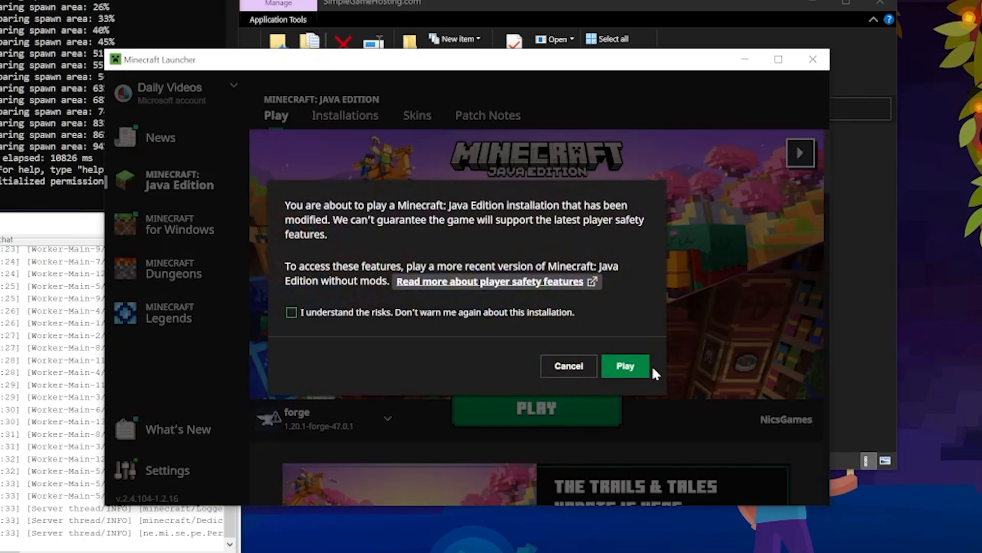
left_click(624, 367)
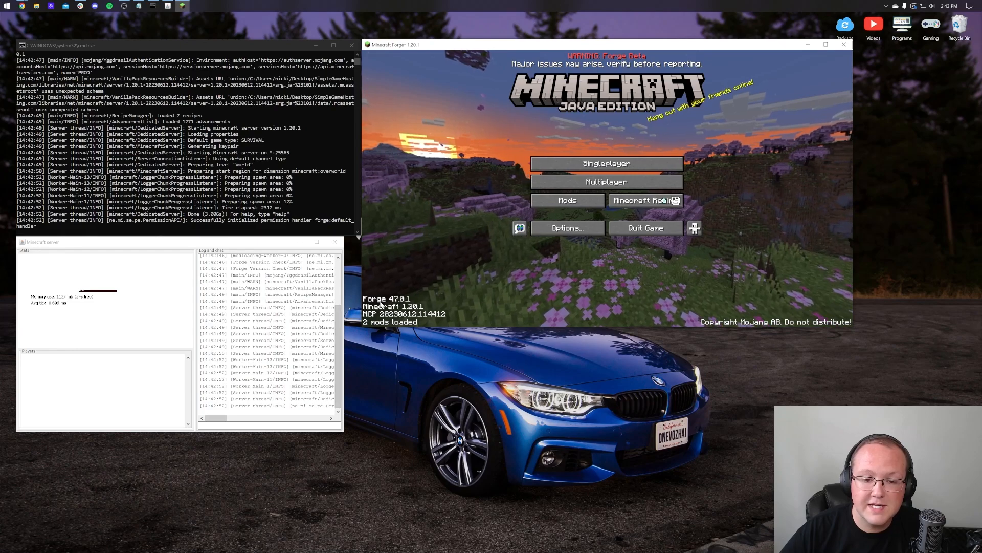
Step: Check the game's list of loaded mods and join the server through a direct connection to localhost
left_click(564, 204)
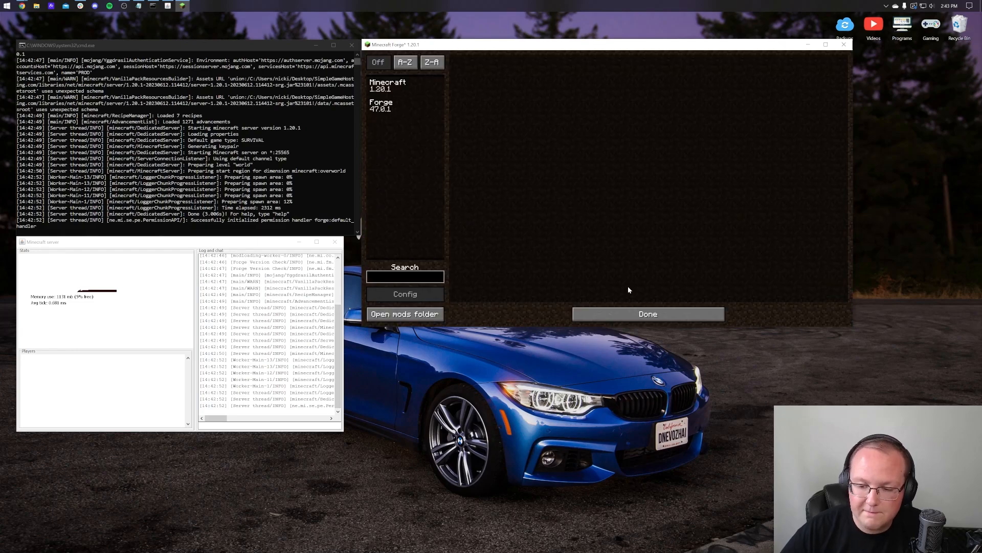
left_click(635, 314)
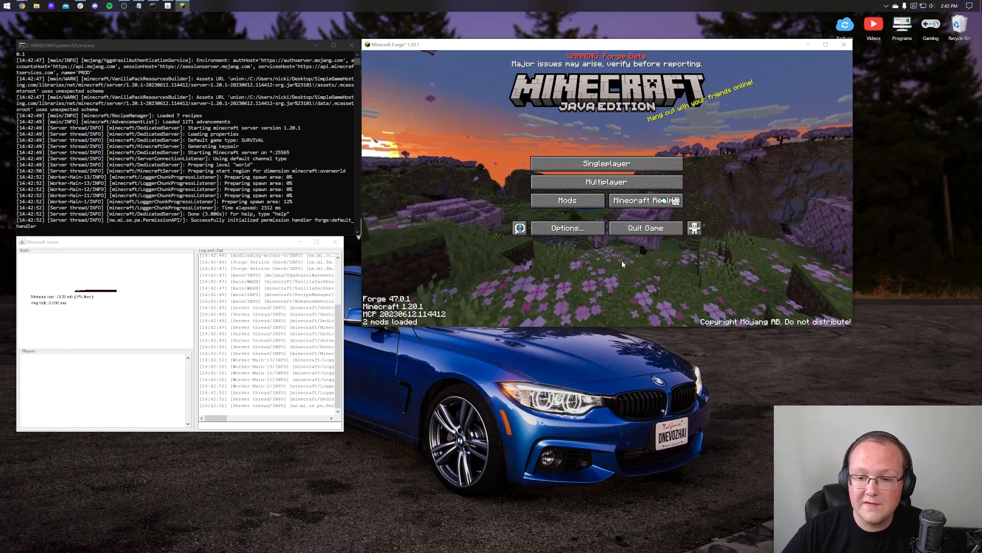
left_click(608, 184)
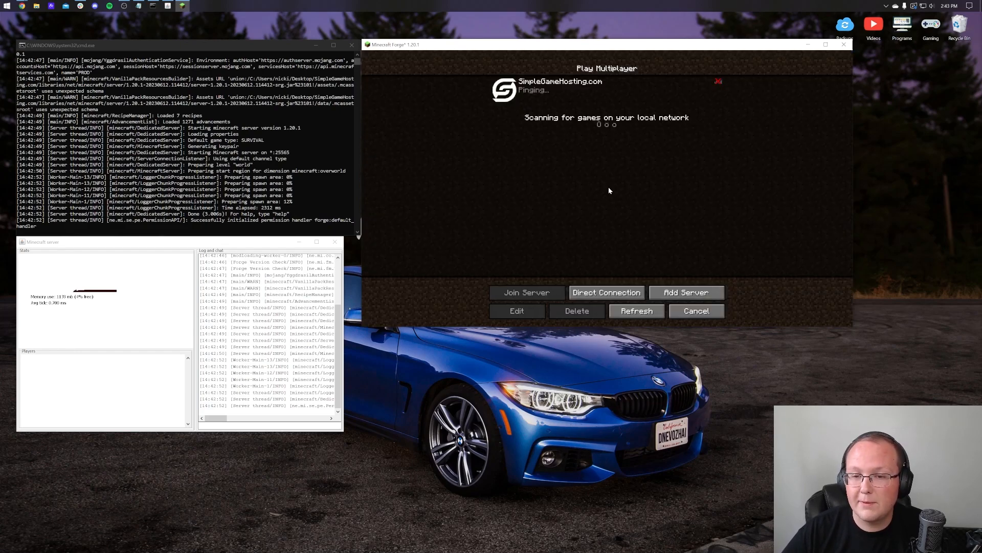
left_click(607, 289)
key("ctrl+a")
type("loca")
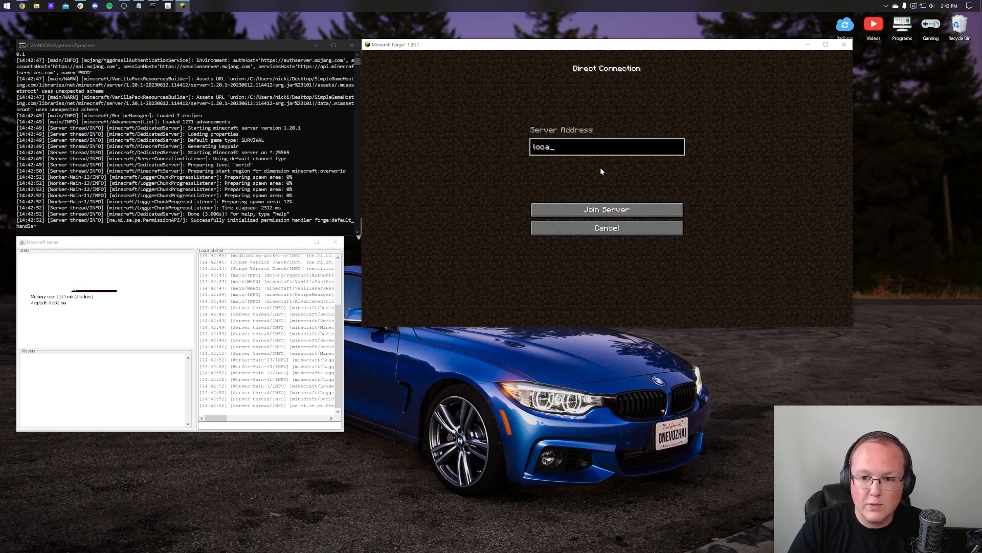
type("lhost")
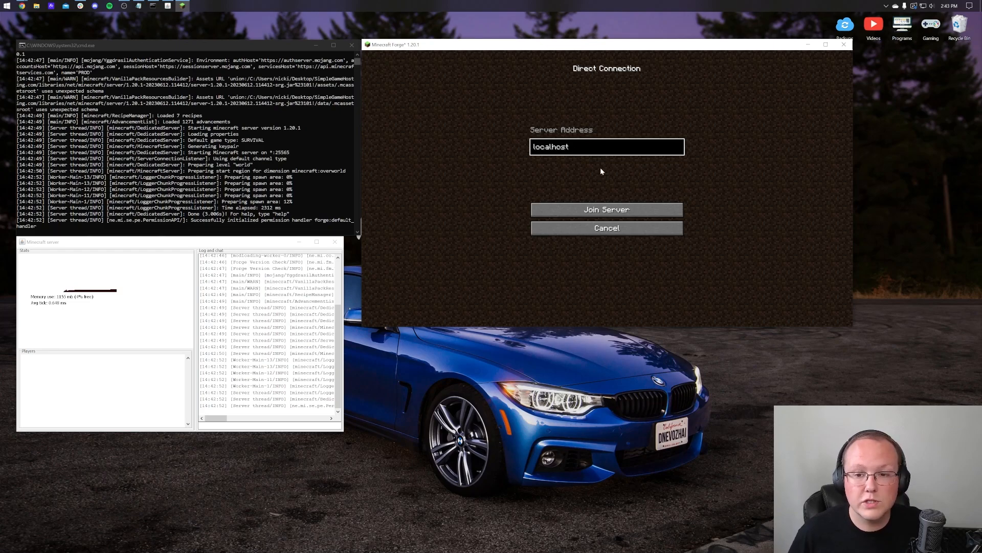
left_click(589, 209)
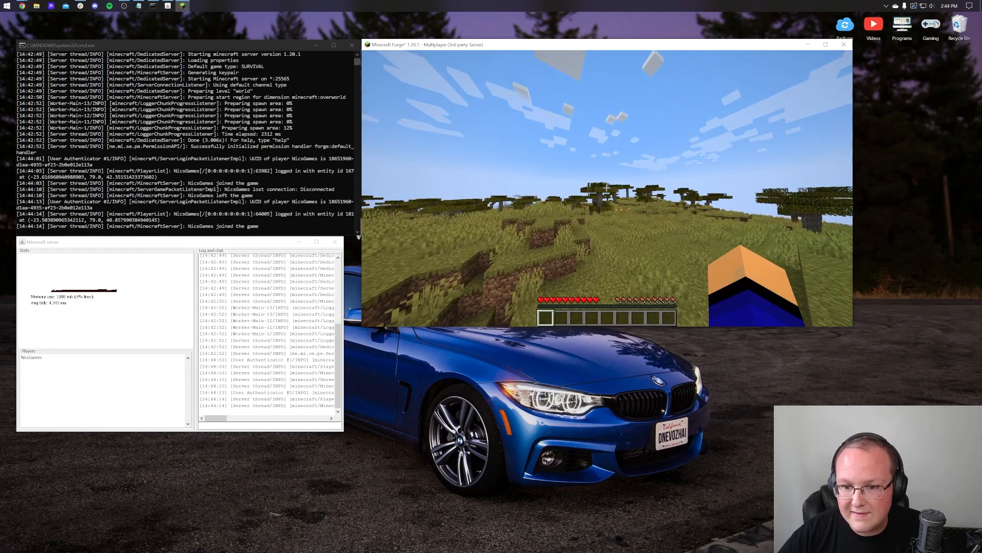
Step: Walk the player forward through the server's grassland world to try out the connection
key("w")
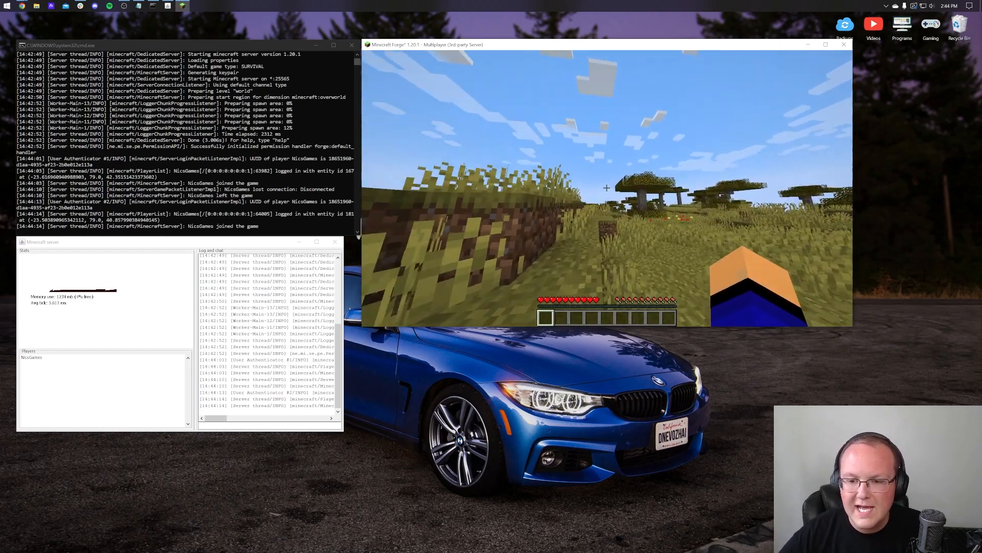
key("w")
key("space")
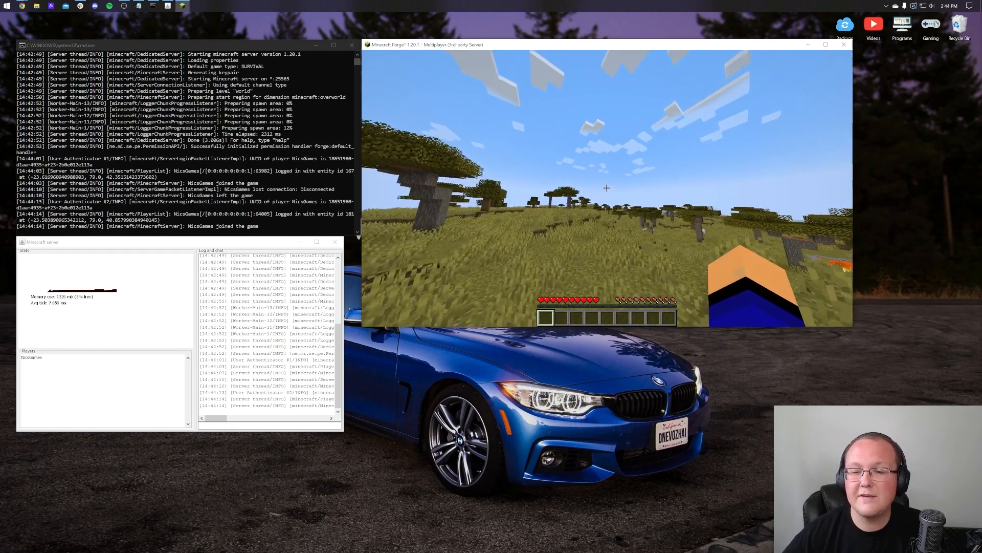
key("w")
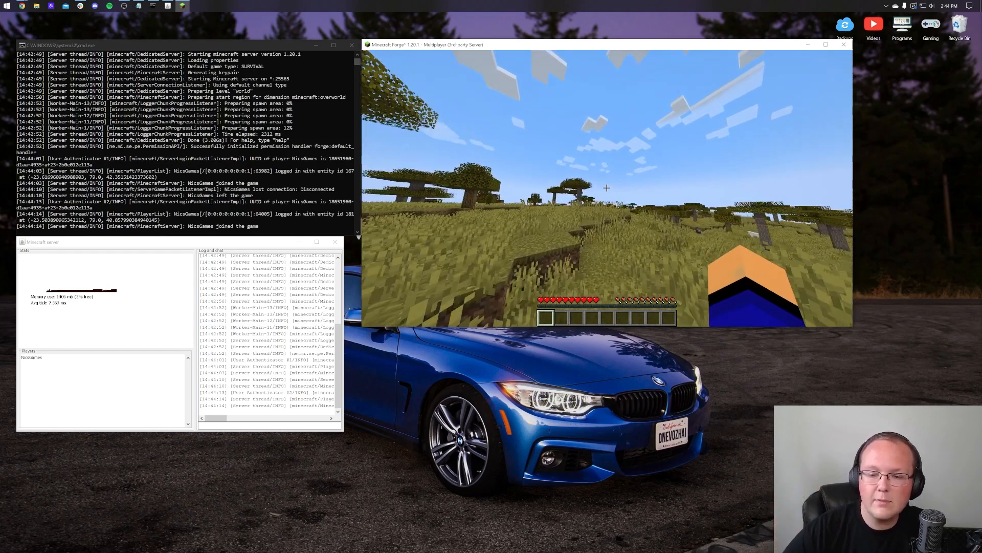
key("w")
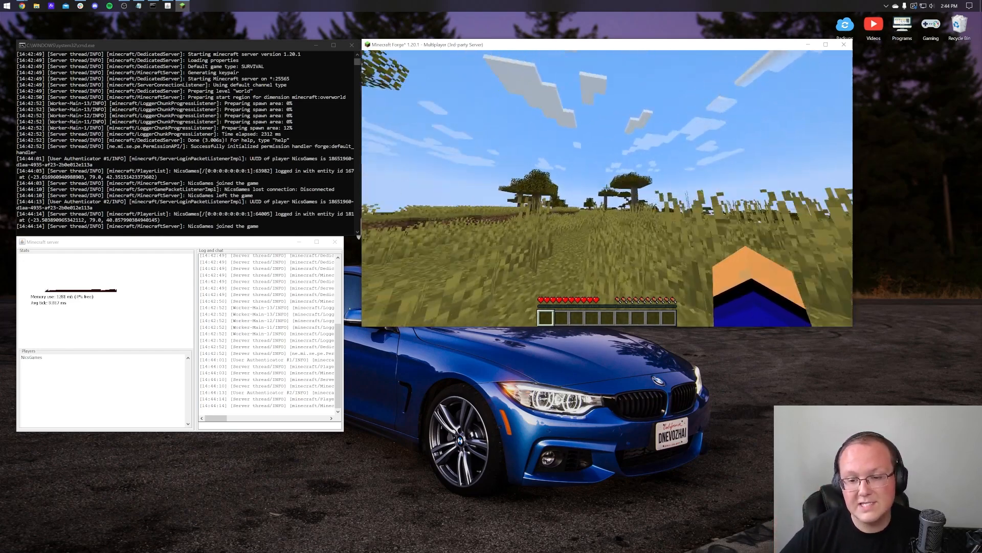
key("w")
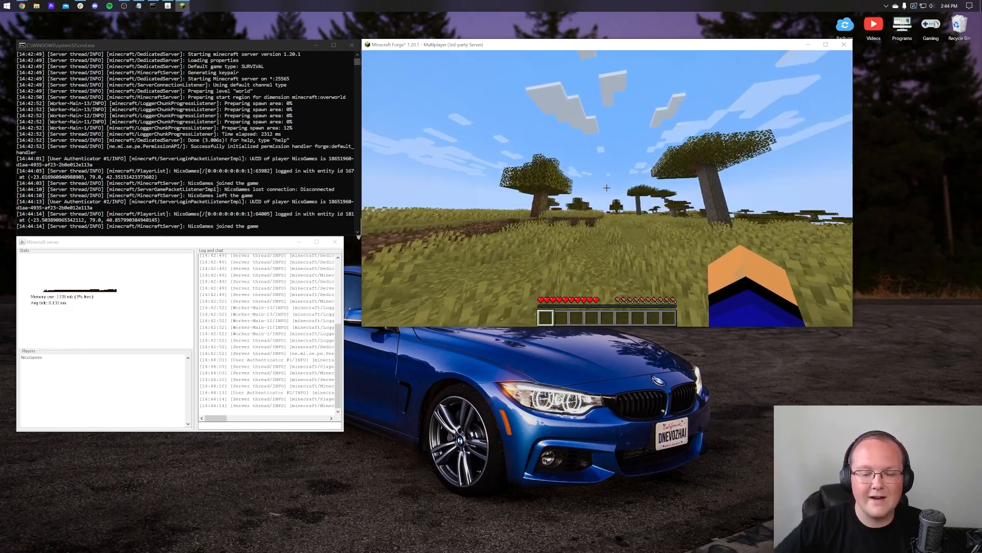
key("w")
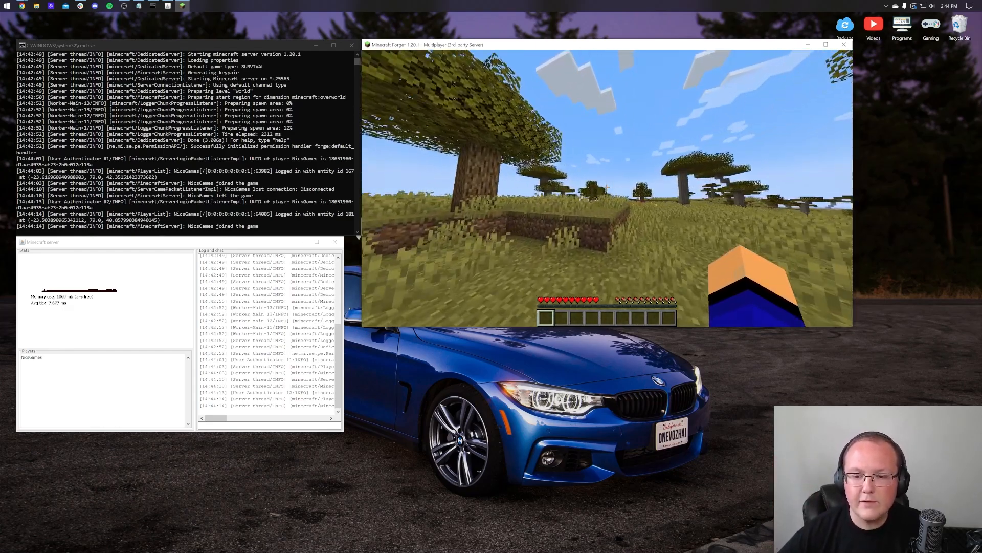
key("w")
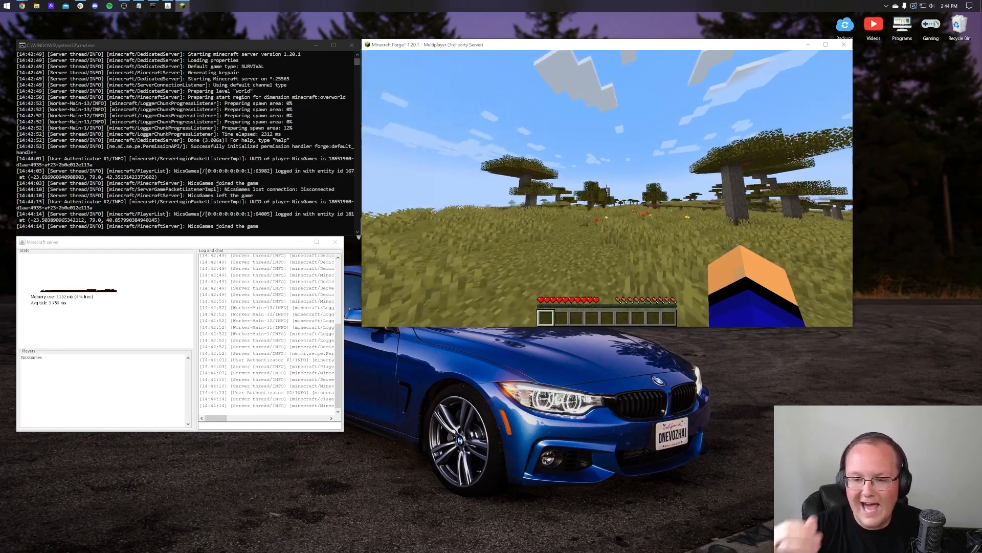
key("w")
key("w")
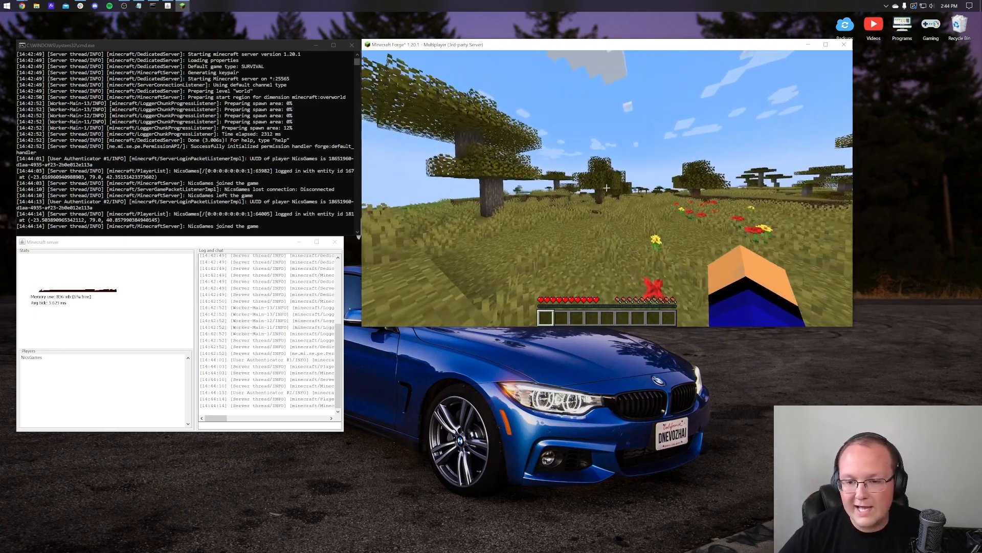
key("w")
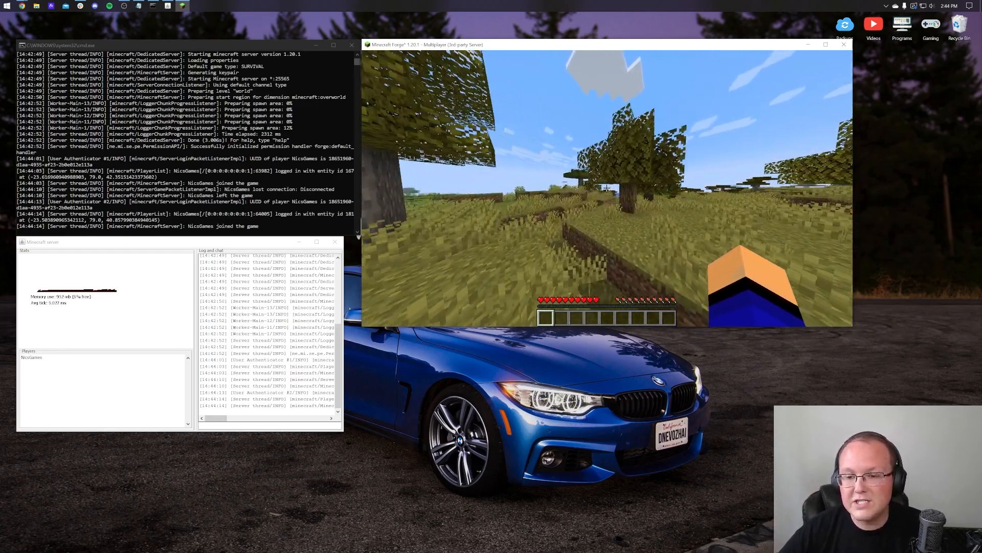
key("w")
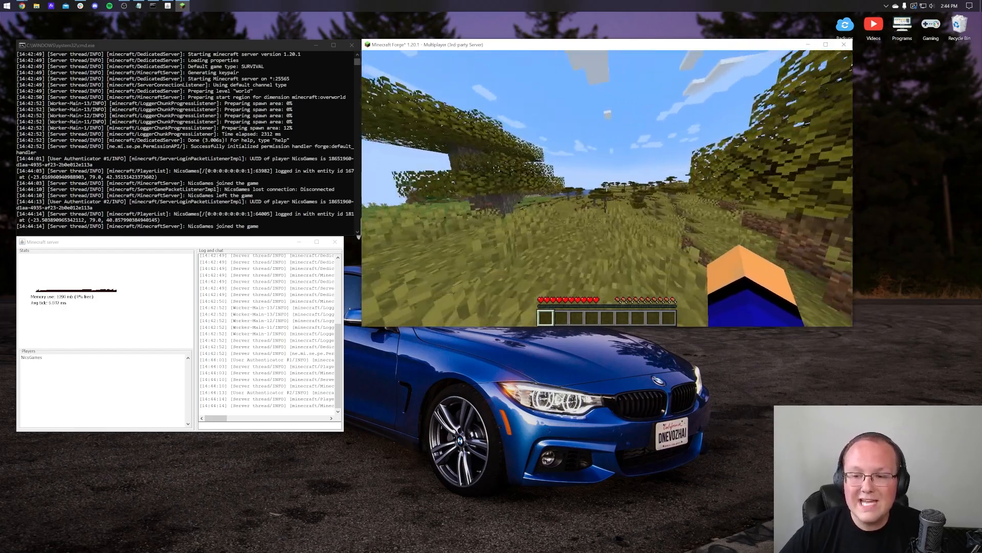
key("w")
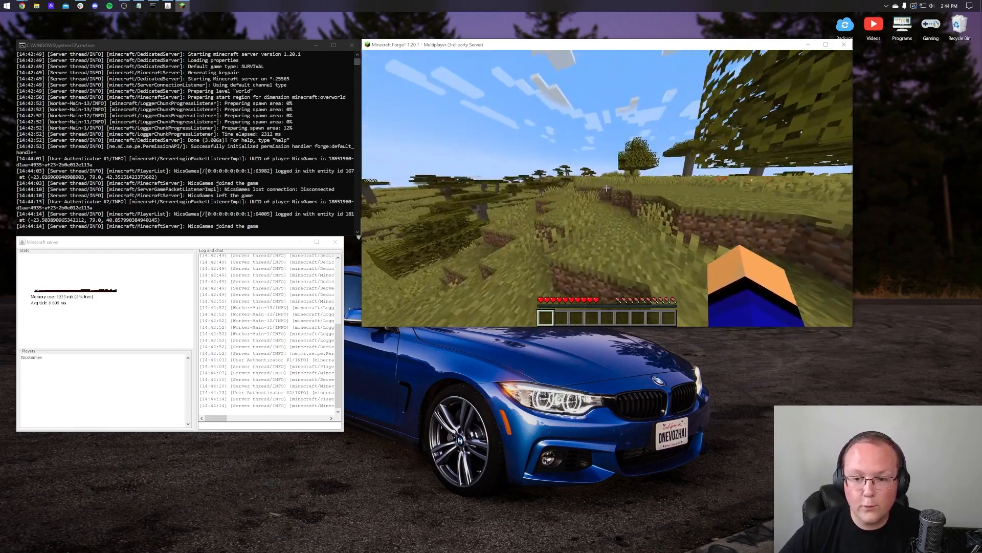
Step: Walk the player farther across the grassland, then leave the world and close the Minecraft game window
key("w")
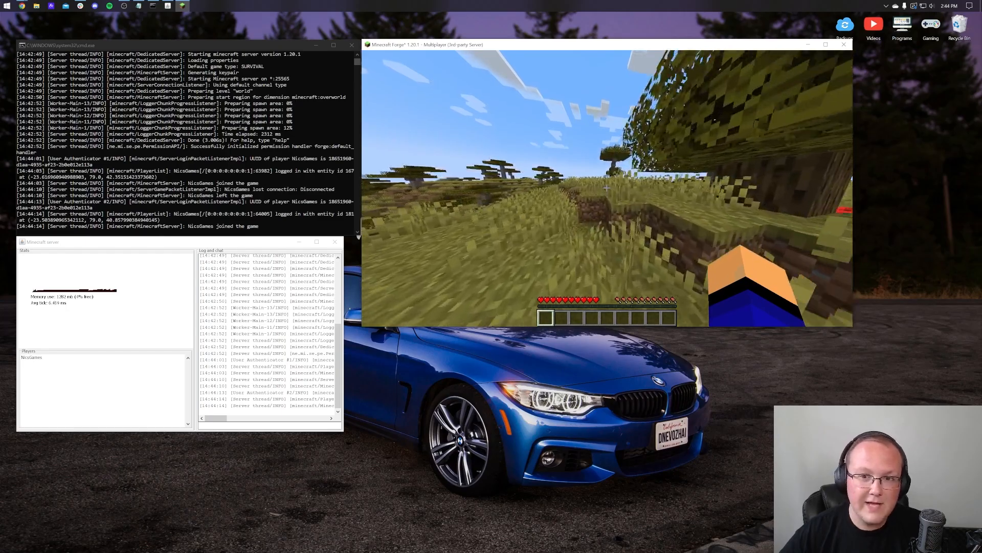
key("w")
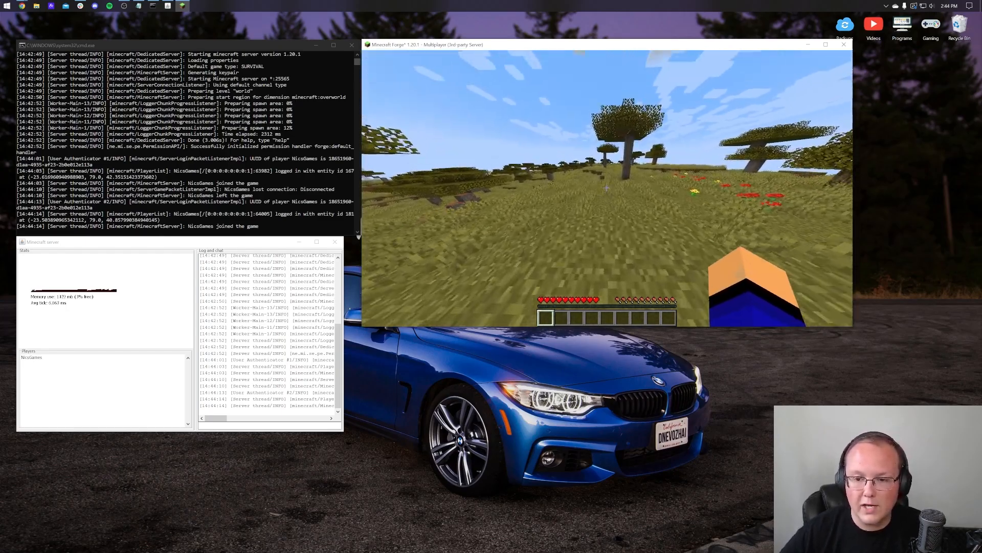
key("w")
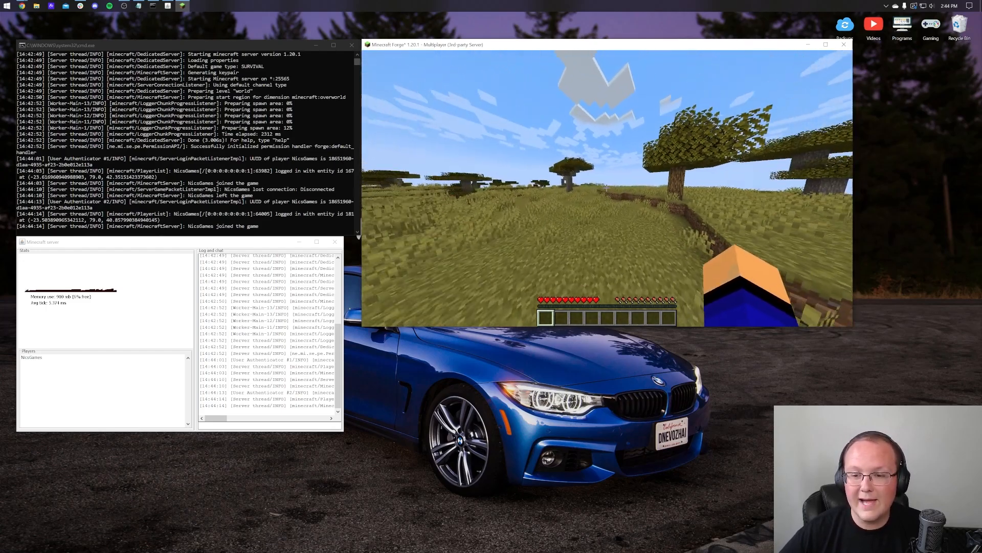
key("Escape")
left_click(846, 44)
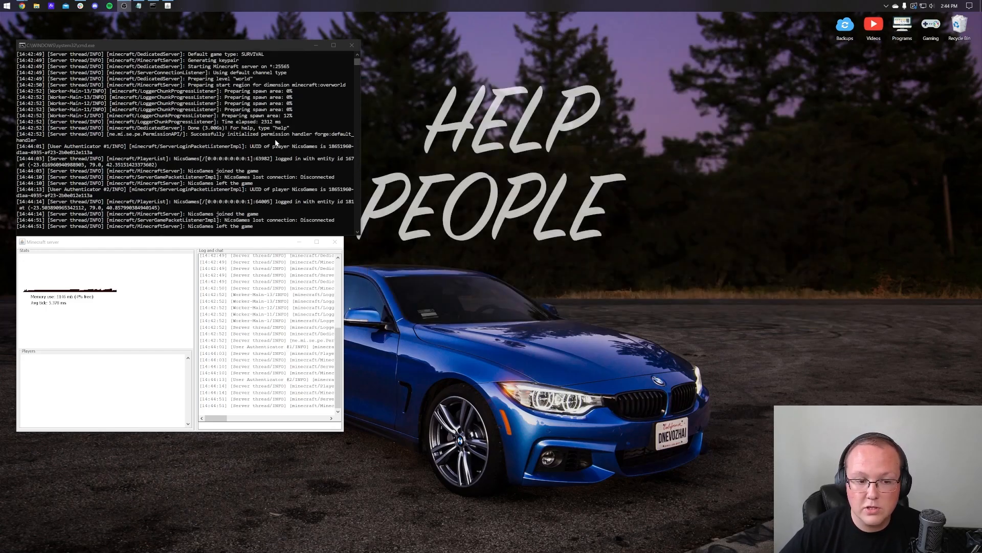
Step: Shut down the Minecraft server by entering the stop command in its console window
left_click(140, 234)
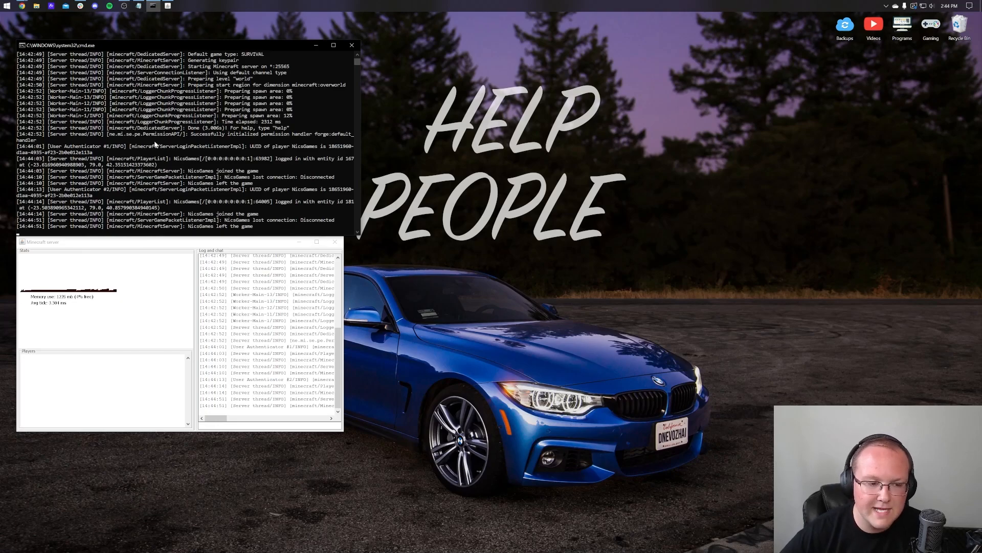
left_click(23, 233)
left_click(211, 310)
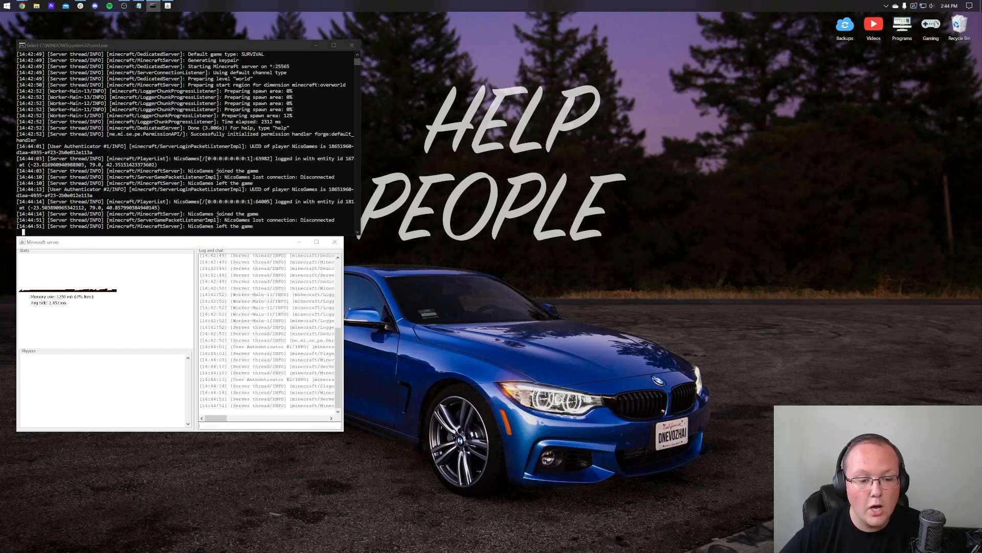
left_click(49, 235)
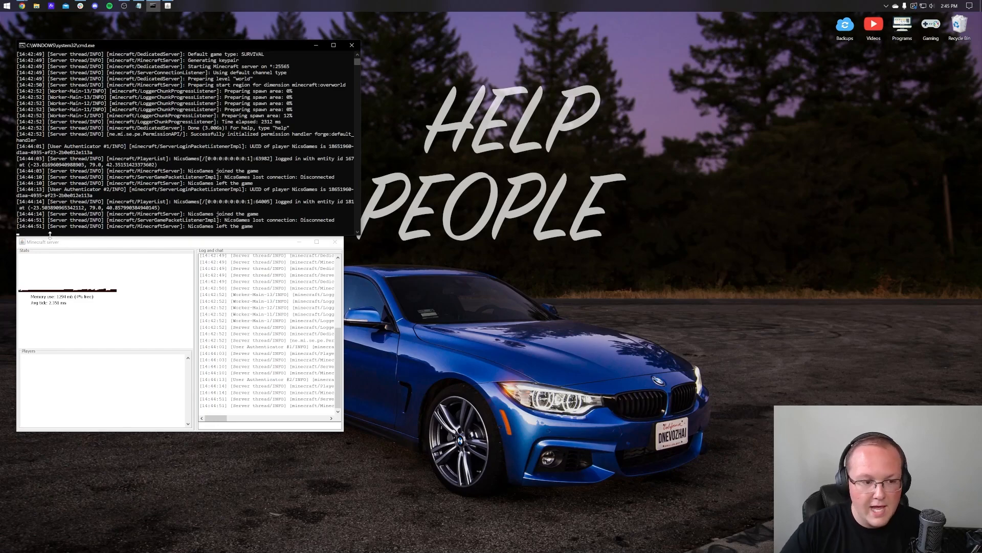
type("stop")
key("Return")
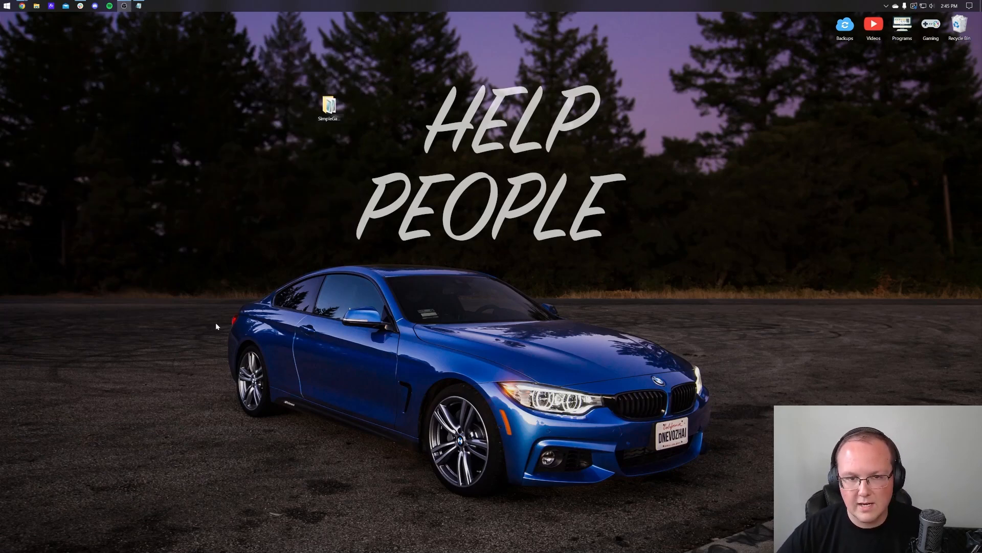
Step: Move the SimpleGameHosting folder slightly on the desktop, then open Command Prompt and run ipconfig to list the network adapters' addresses
left_click_drag(329, 106, 387, 113)
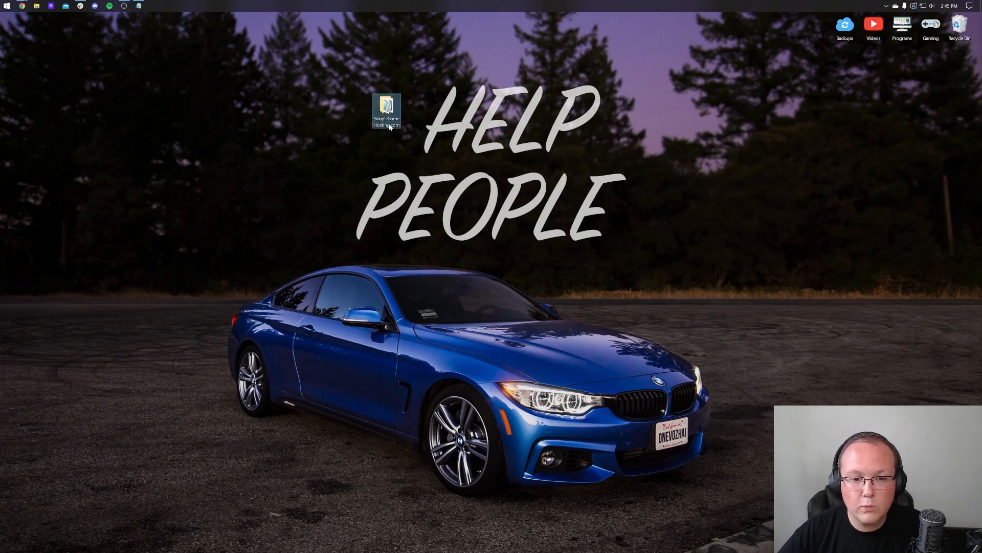
left_click(7, 6)
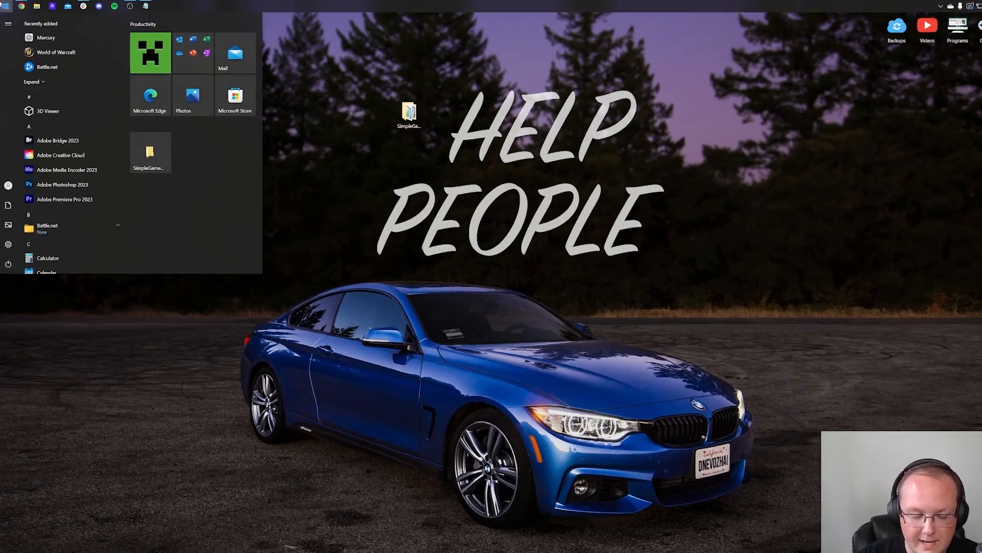
type("cmd")
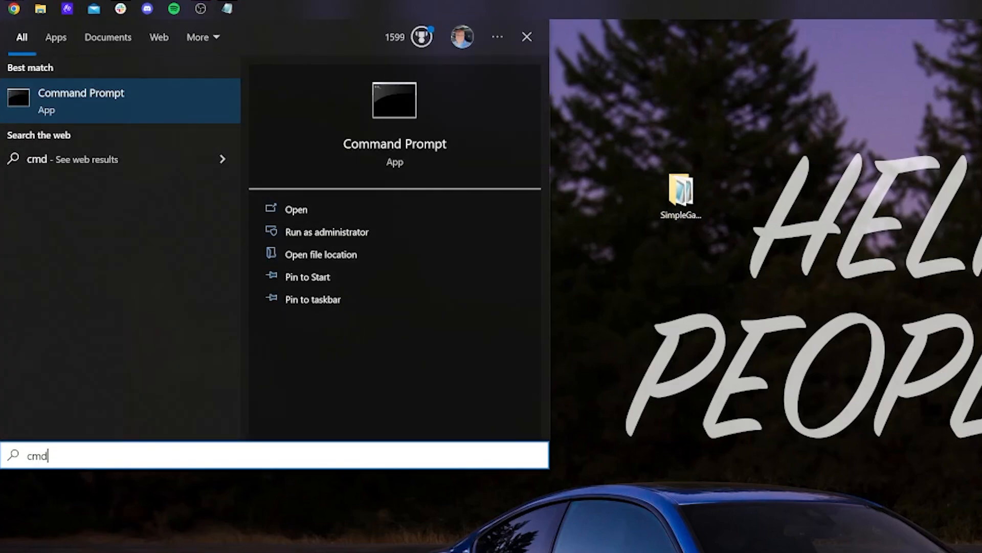
left_click(89, 102)
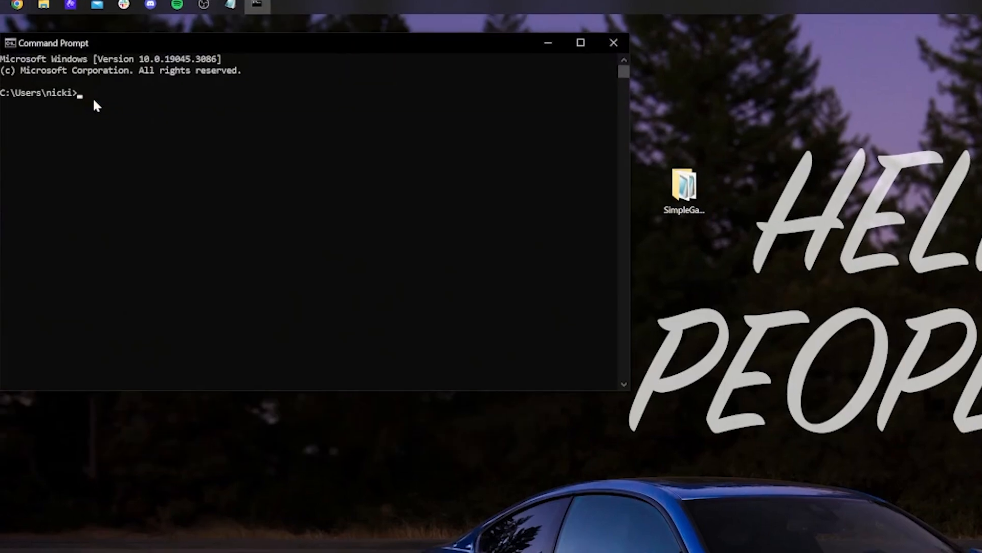
left_click(94, 102)
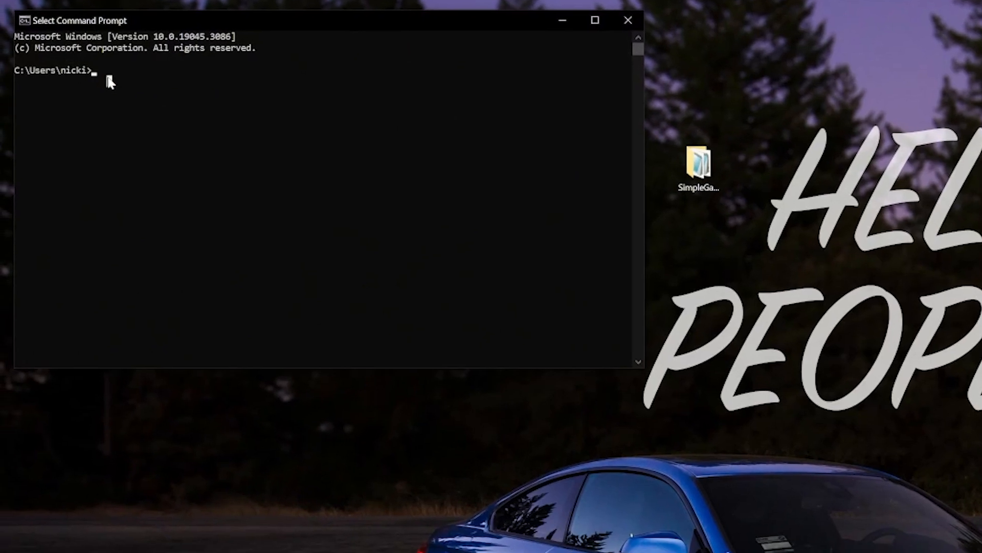
type("ipconfig")
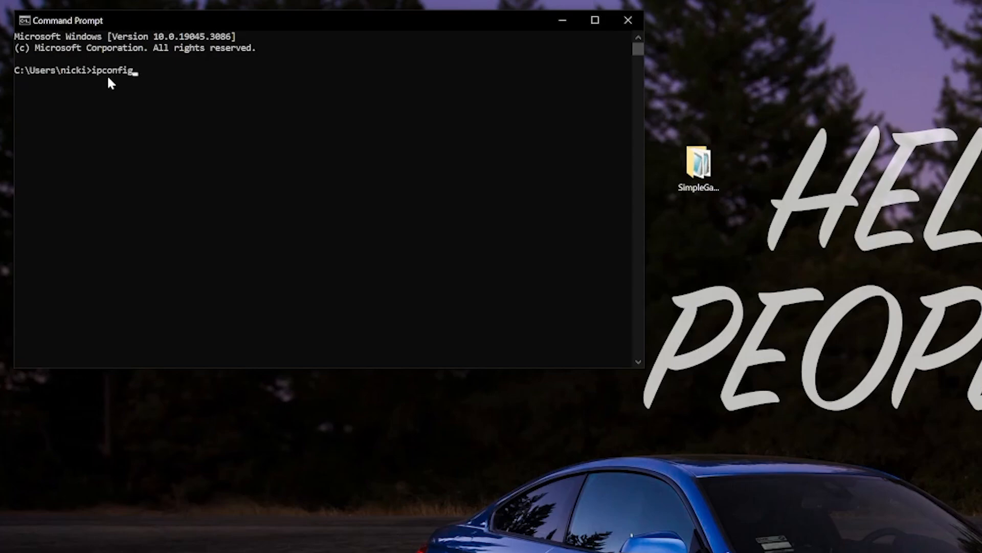
key("Return")
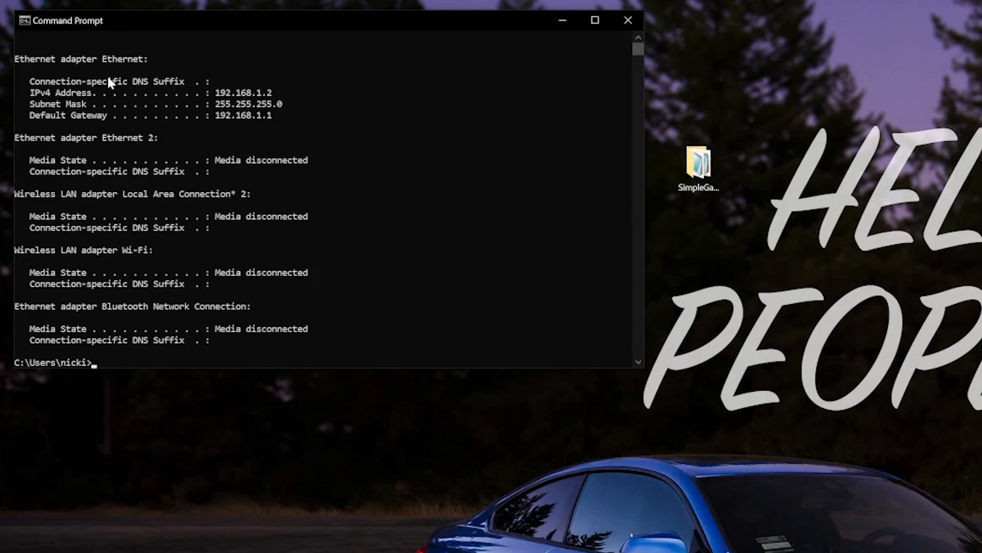
scroll(180, 256, "up", 2)
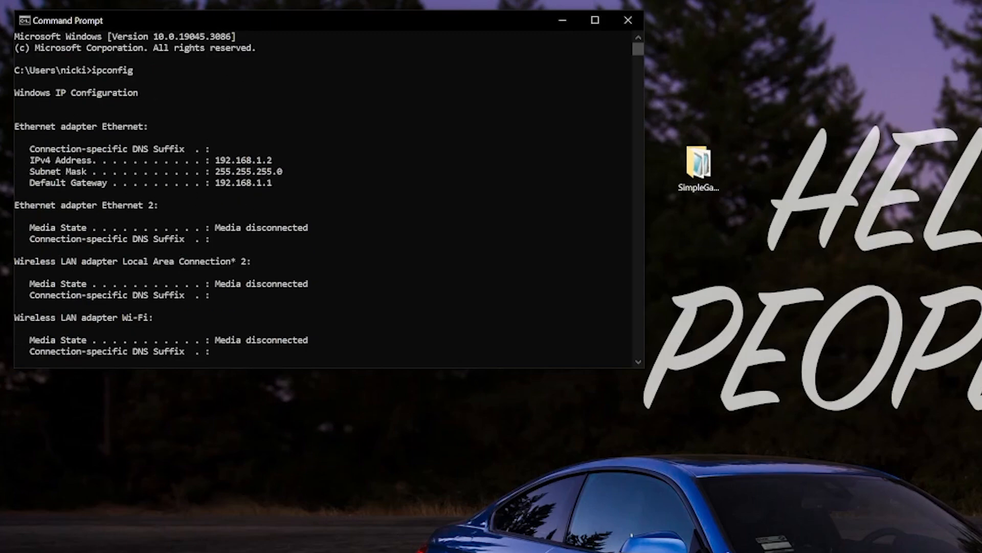
Step: Note the IPv4 address 192.168.1.2 in the Notepad file, check the default gateway entry, and close Command Prompt
left_click(245, 2)
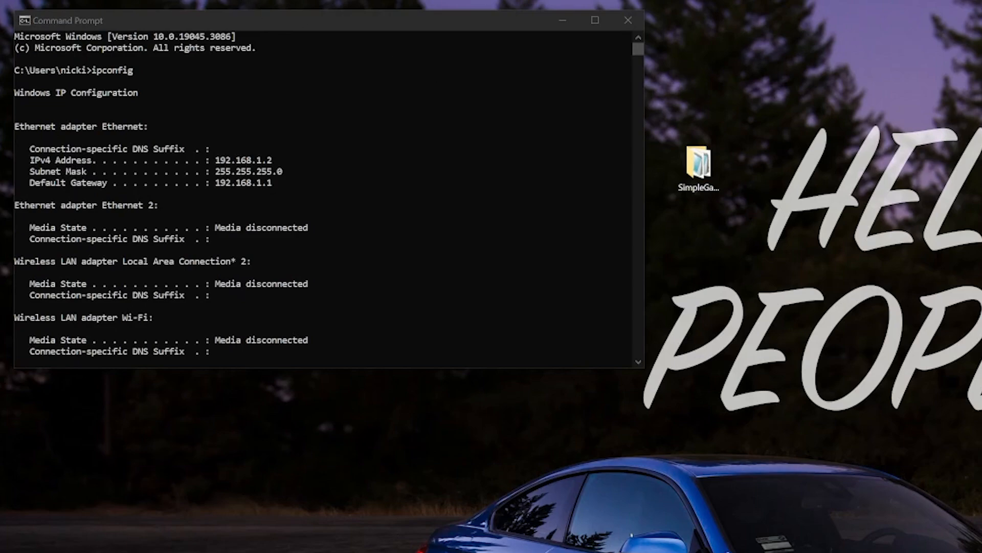
left_click_drag(981, 123, 359, 100)
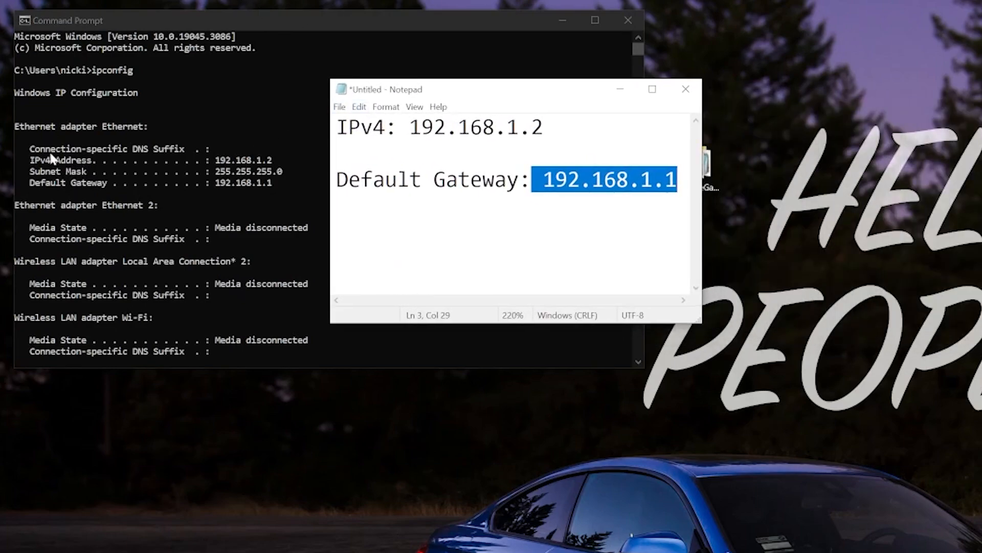
left_click_drag(410, 127, 543, 127)
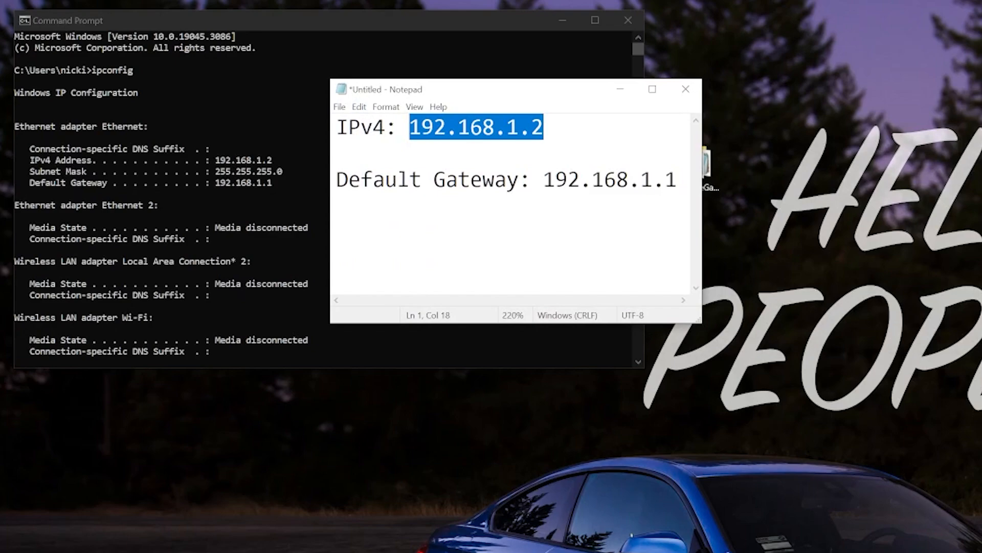
type("192.168.1")
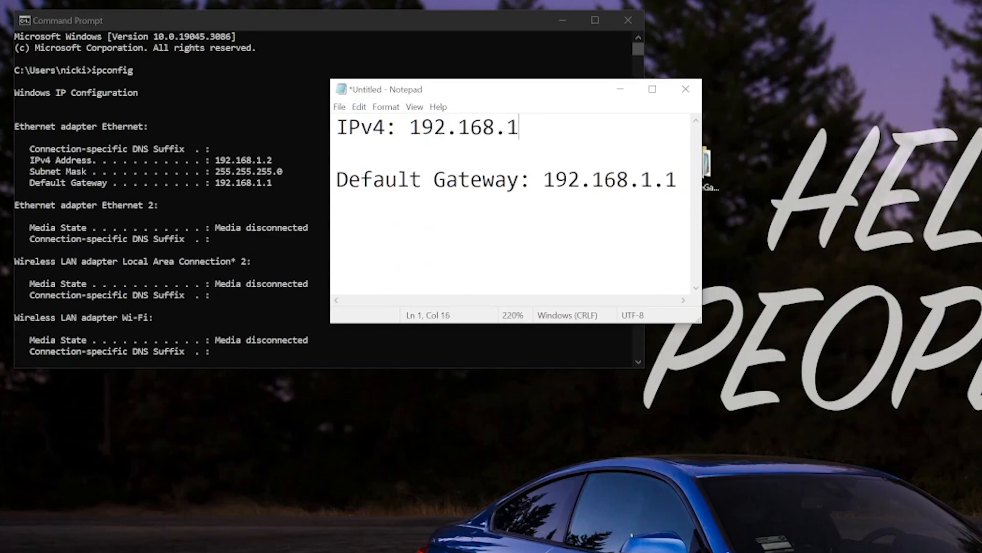
type(".2")
left_click_drag(349, 180, 470, 180)
left_click(471, 180)
left_click_drag(531, 179, 665, 180)
left_click(677, 180)
left_click(200, 128)
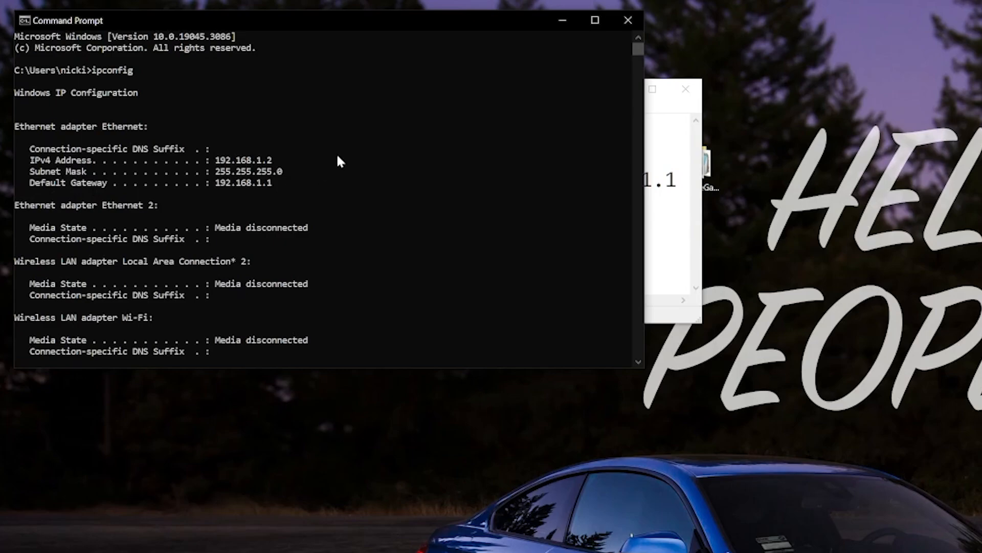
left_click(624, 19)
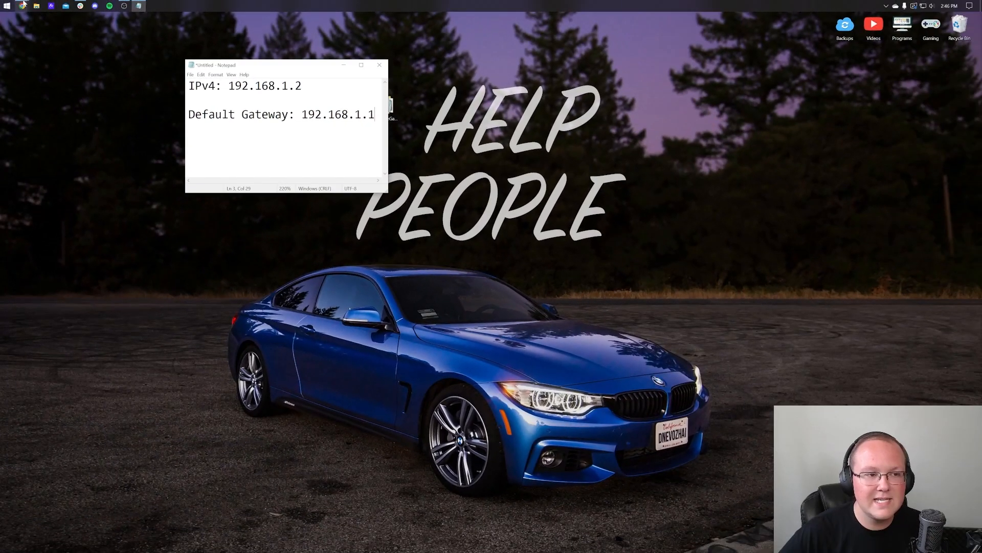
Step: Switch to Chrome, copy the default gateway 192.168.1.1 from the Notepad notes and open it as a web address
mouse_move(23, 5)
left_click(72, 35)
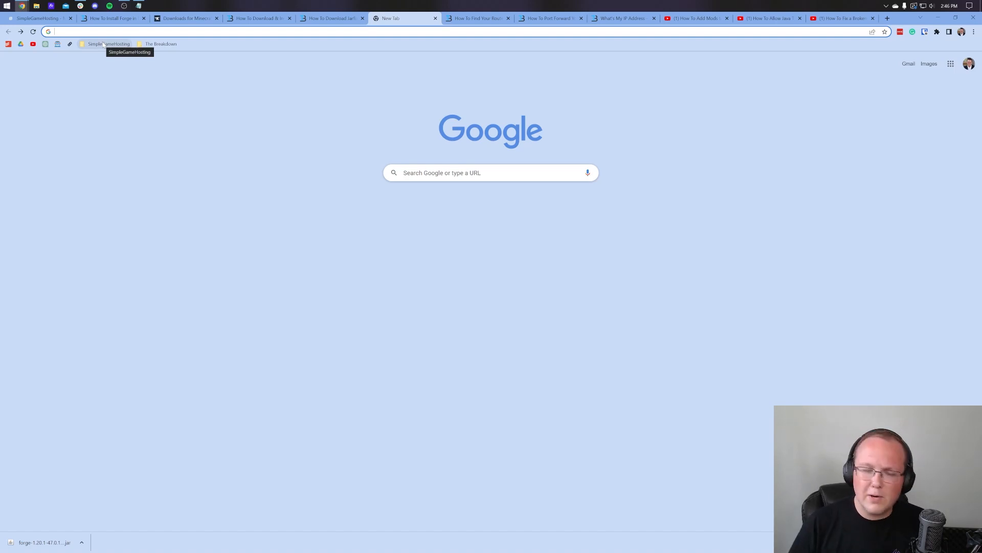
left_click(103, 44)
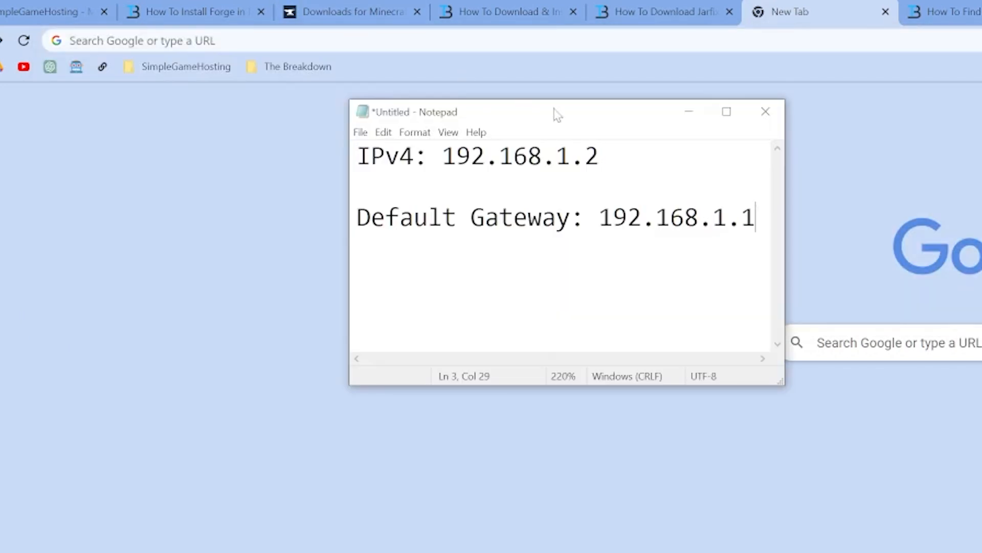
left_click_drag(599, 218, 784, 230)
key("ctrl+c")
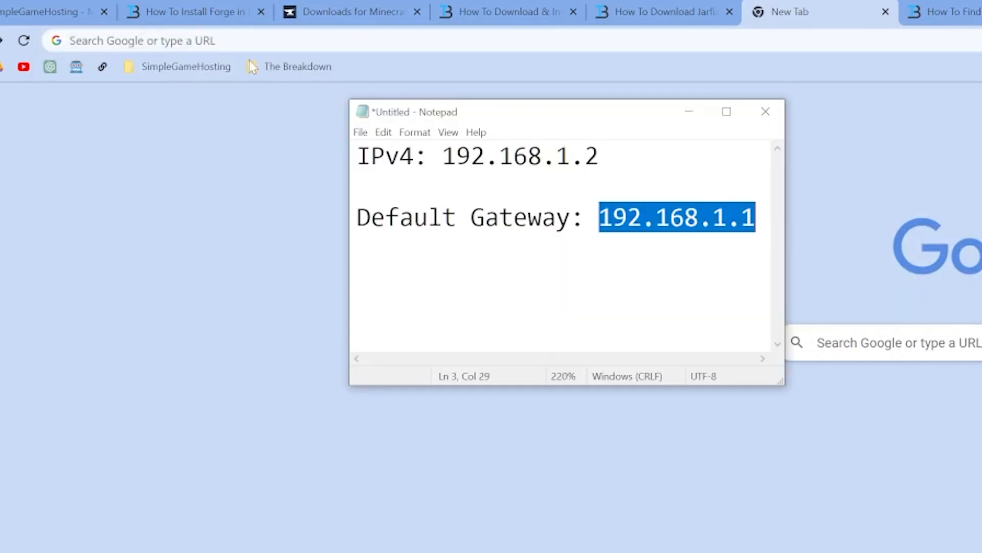
left_click(235, 42)
key("ctrl+v")
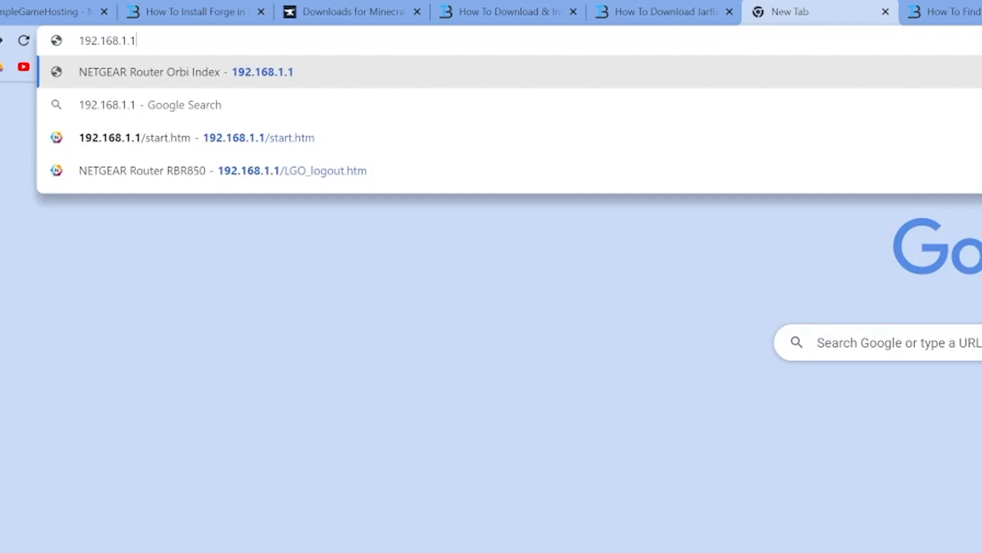
key("Return")
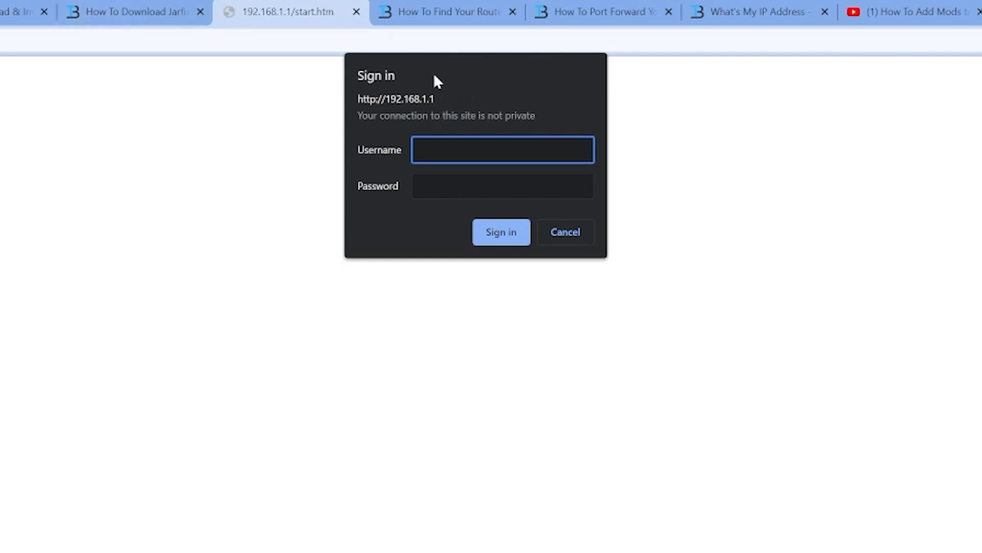
Step: Read through the methods in the How To Find Your Router's Password article, including default logins, resetting the router and contacting the ISP
left_click(424, 18)
scroll(449, 194, "up", 5)
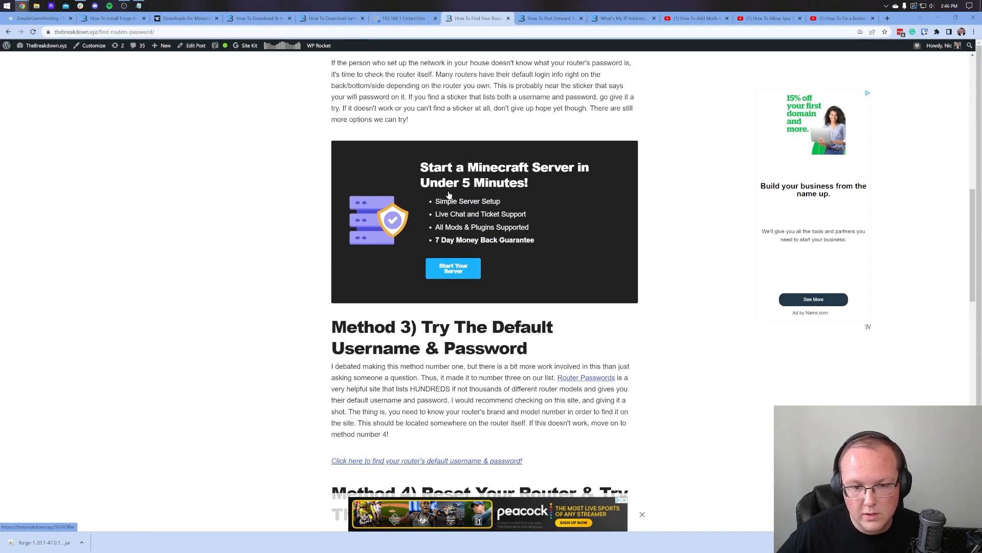
scroll(449, 194, "up", 10)
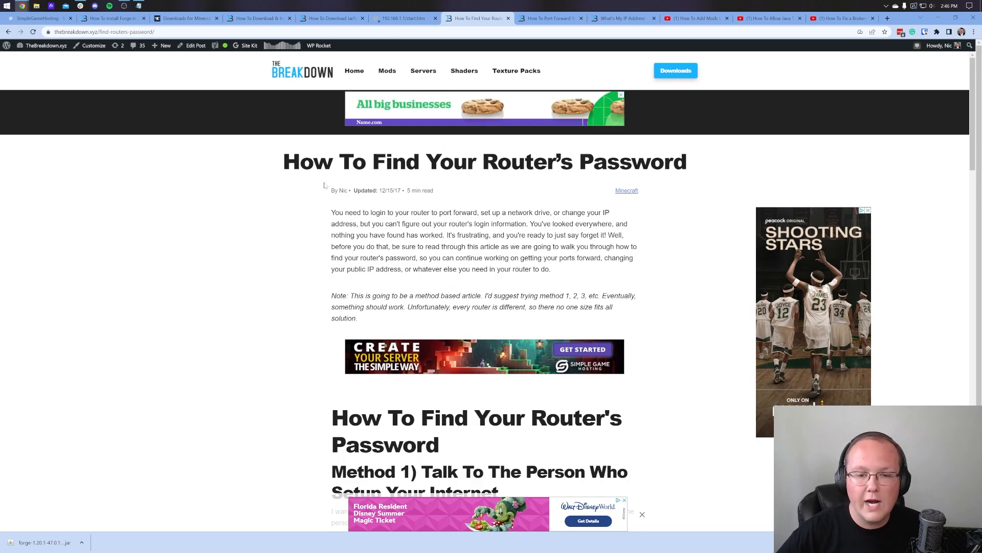
scroll(324, 186, "down", 10)
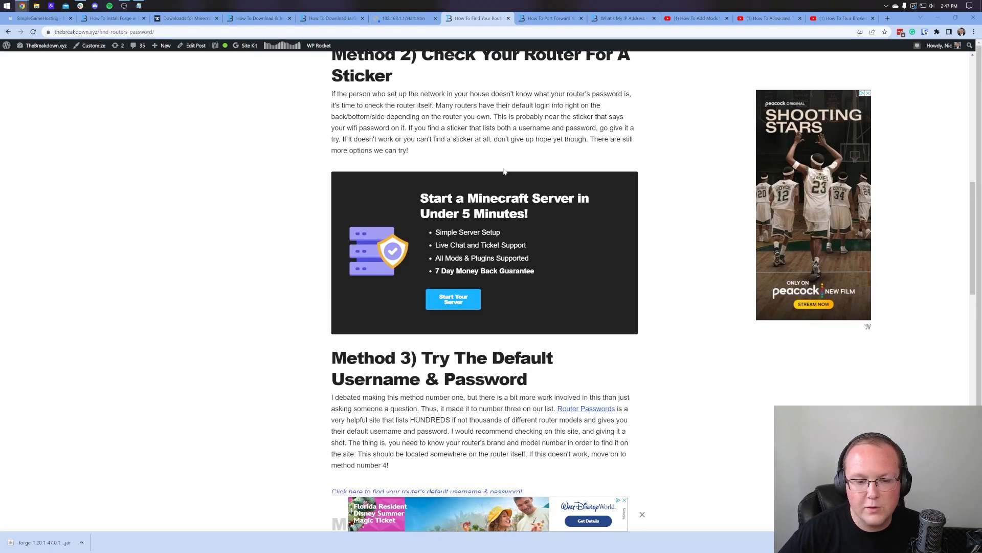
scroll(504, 172, "down", 12)
scroll(566, 220, "up", 3)
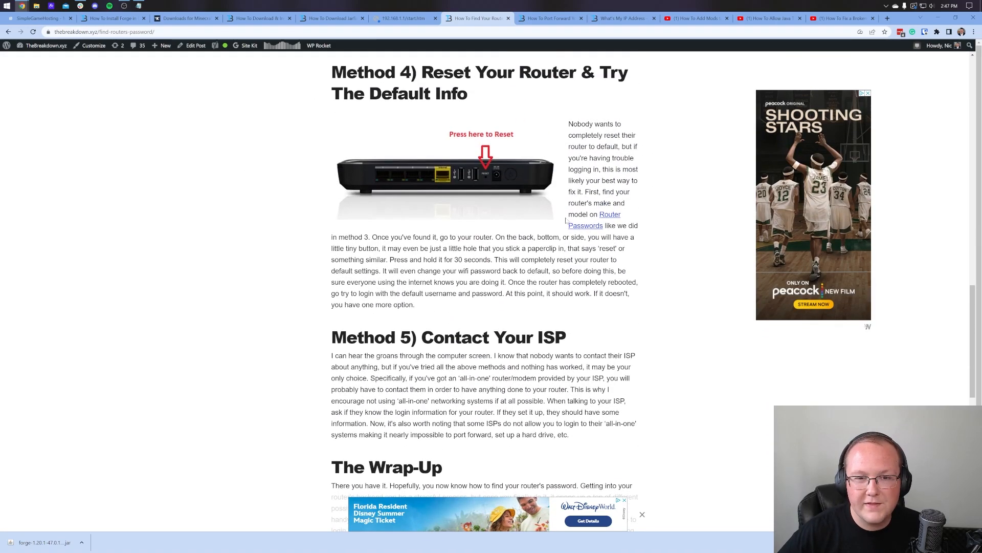
scroll(566, 220, "up", 3)
triple_click(485, 290)
left_click(311, 259)
scroll(312, 259, "down", 6)
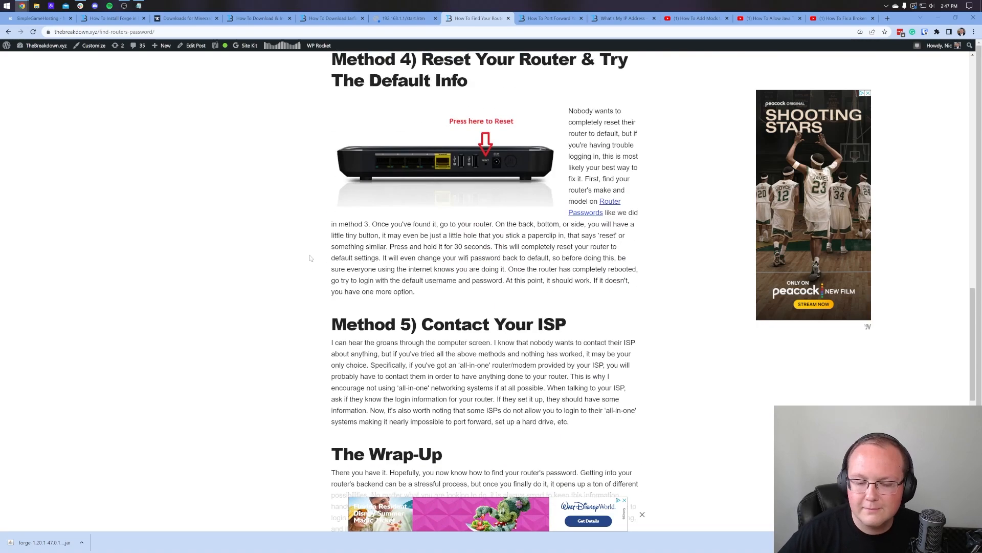
left_click_drag(411, 298, 607, 312)
left_click(607, 309)
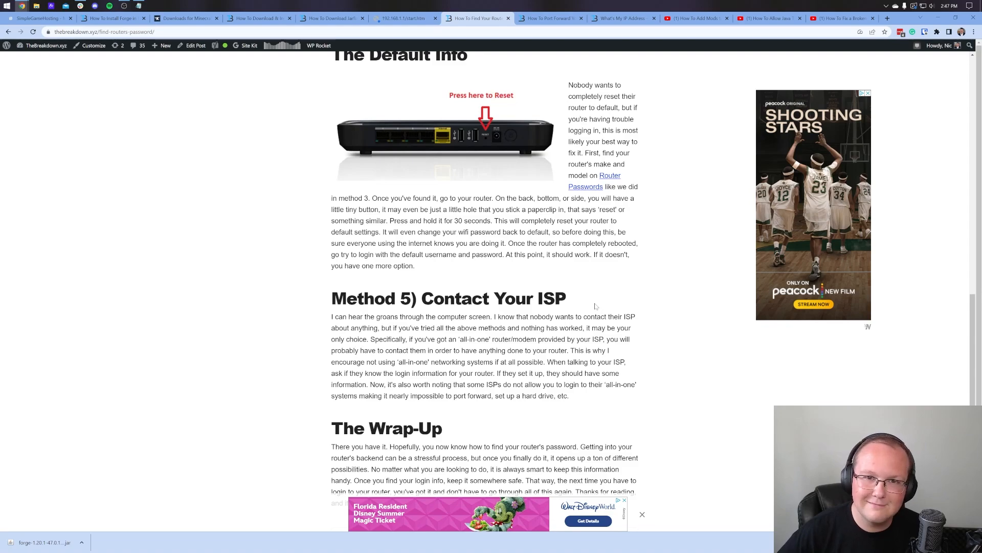
scroll(440, 287, "up", 5)
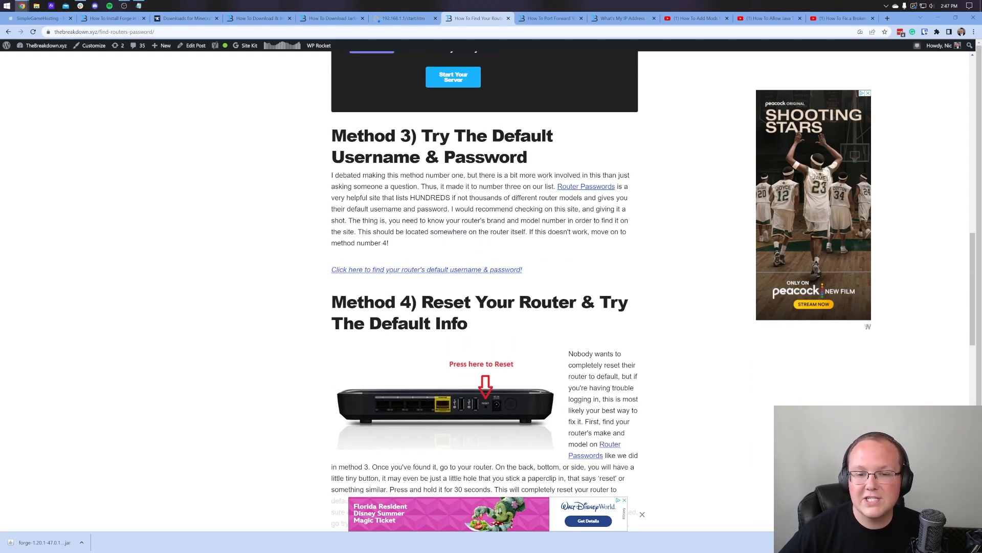
scroll(526, 262, "down", 2)
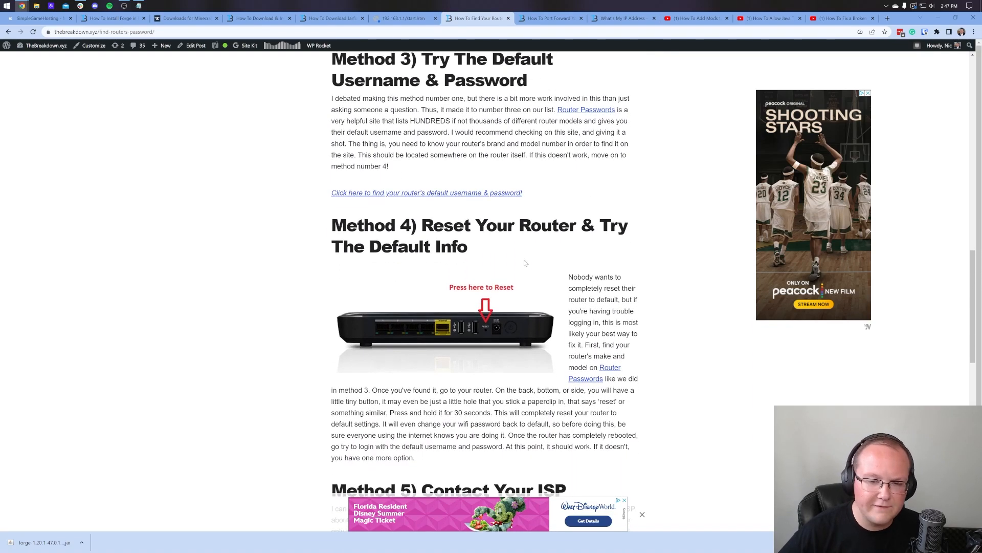
Step: Return to the router's admin page, checking the How To Port Forward Your Router guide along the way
scroll(516, 252, "up", 6)
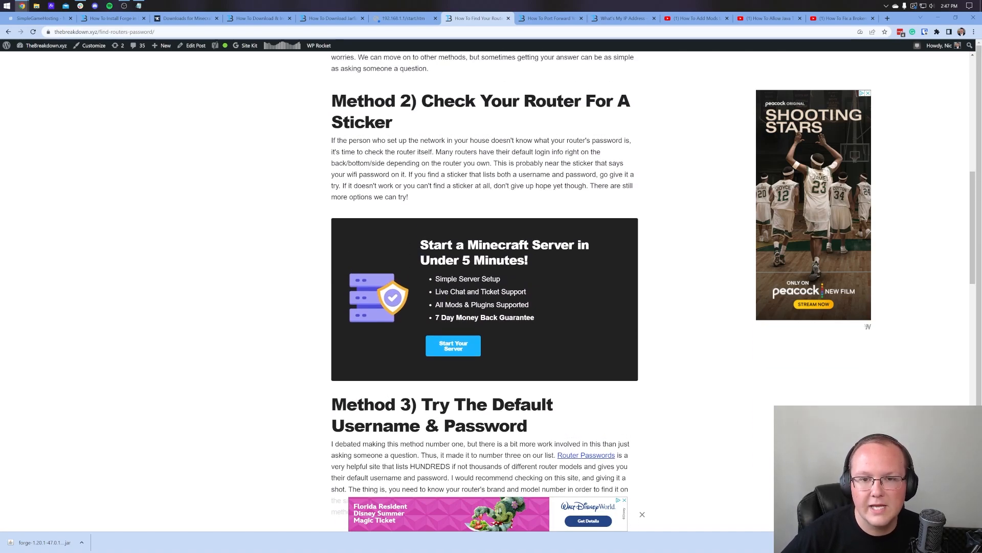
scroll(517, 251, "up", 10)
left_click(404, 19)
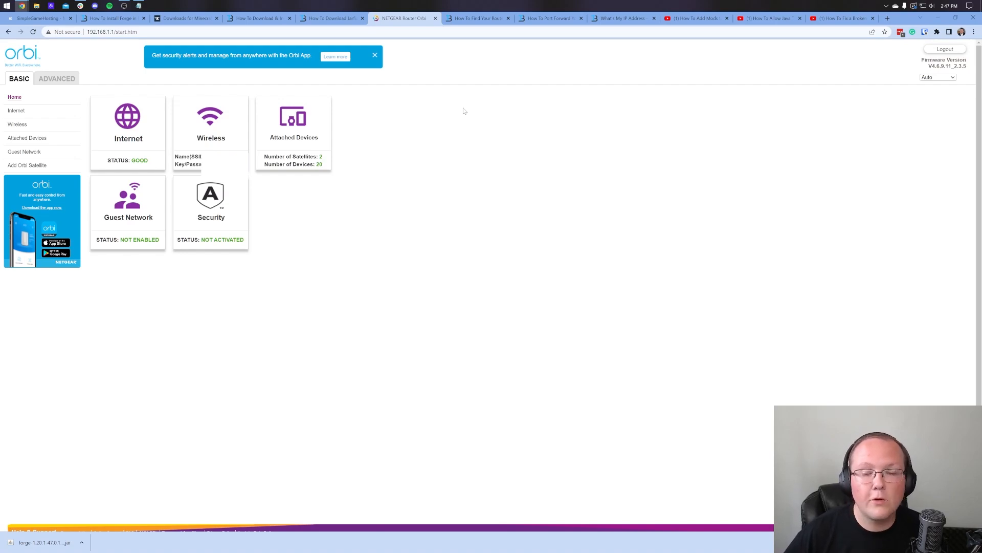
left_click(550, 18)
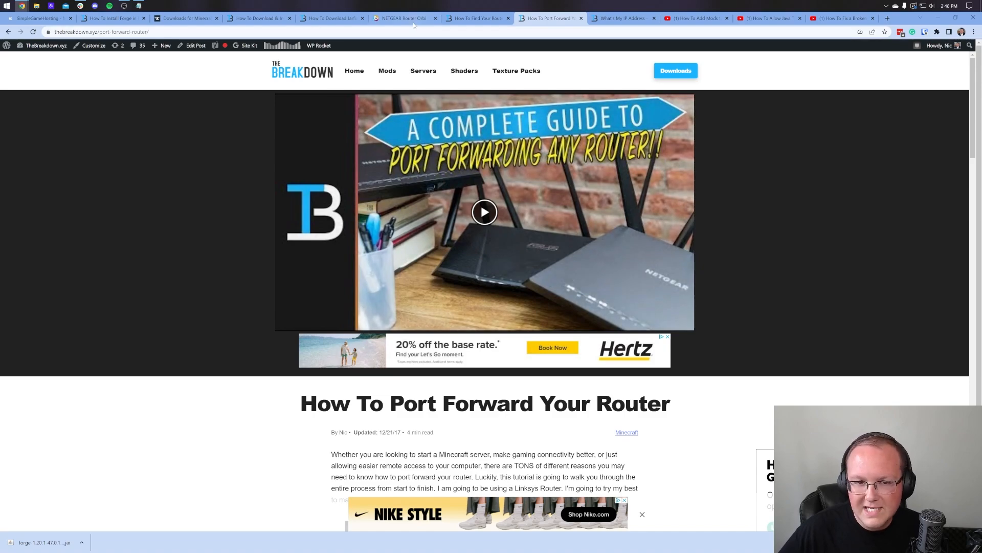
left_click(415, 18)
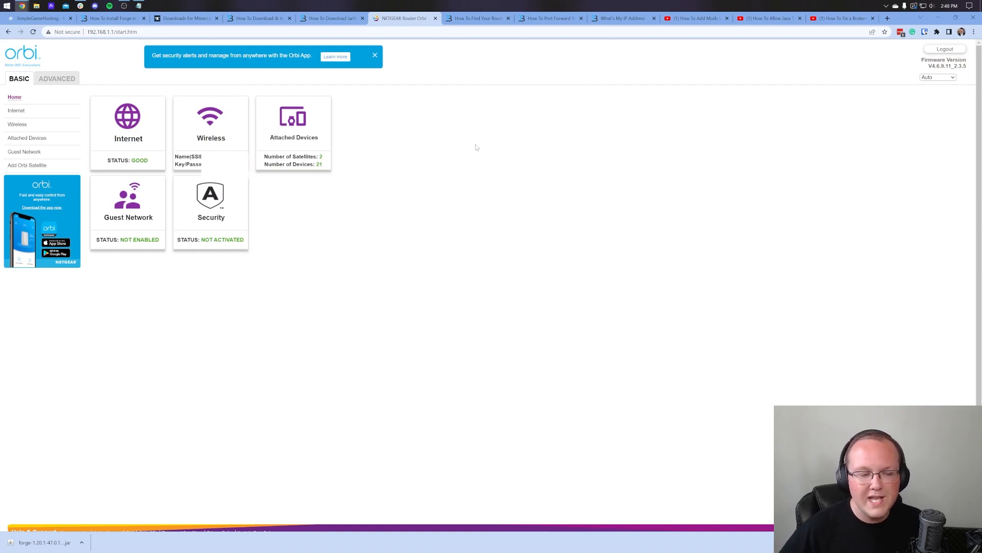
Step: Open the router's advanced Port Forwarding / Port Triggering settings and begin adding a custom service
left_click(58, 78)
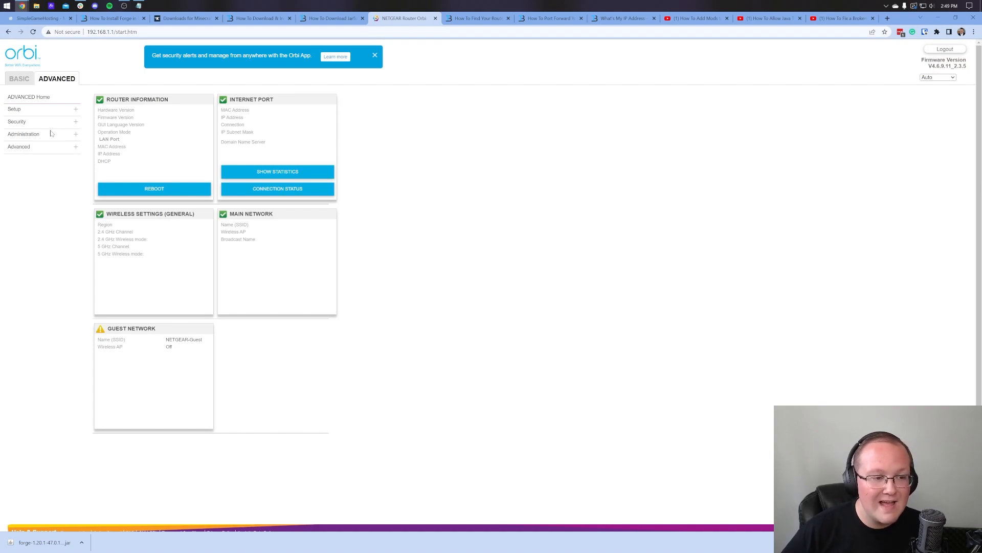
left_click(21, 148)
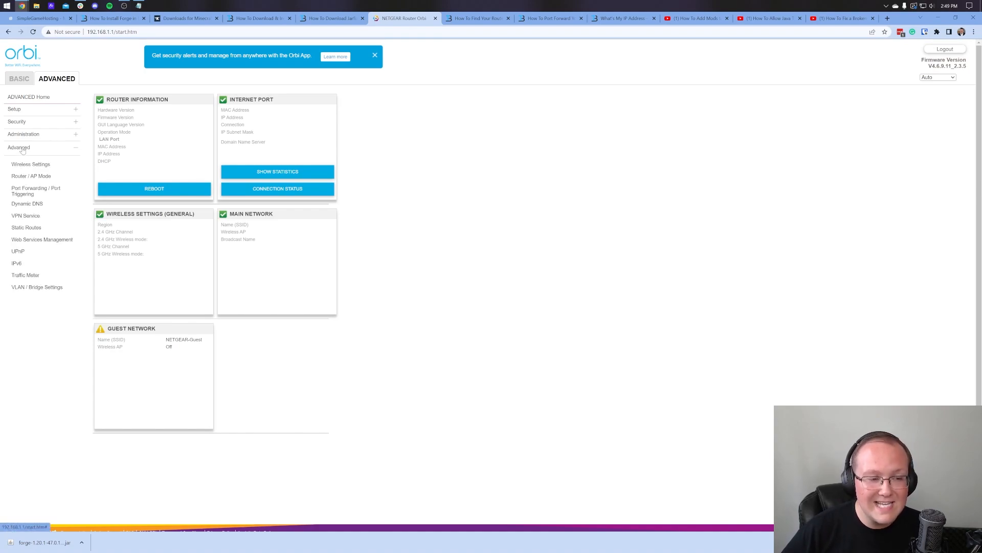
left_click(30, 192)
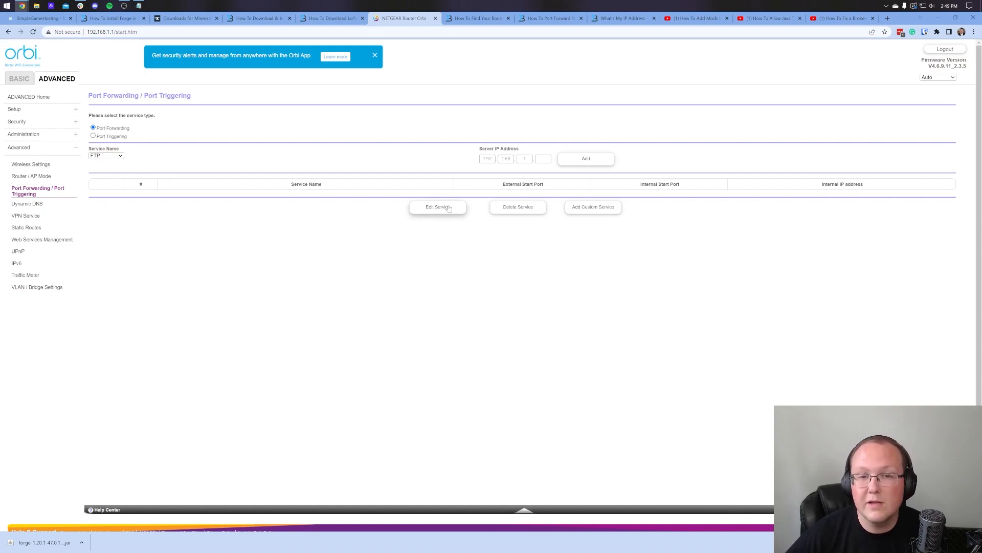
left_click(599, 208)
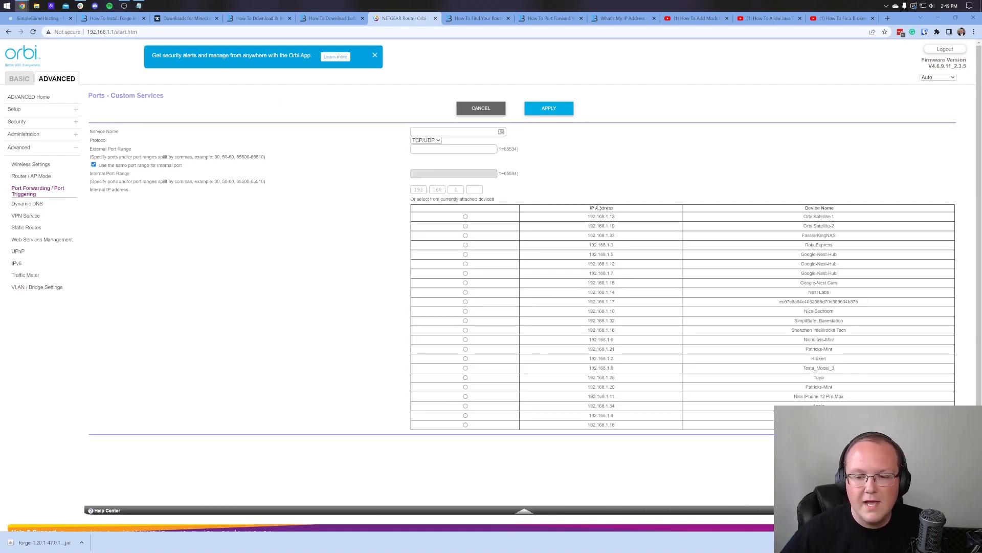
Step: Name the custom service "Minecraft Server Port Forwards" and keep its protocol as TCP/UDP after trying TCP and UDP
left_click(451, 131)
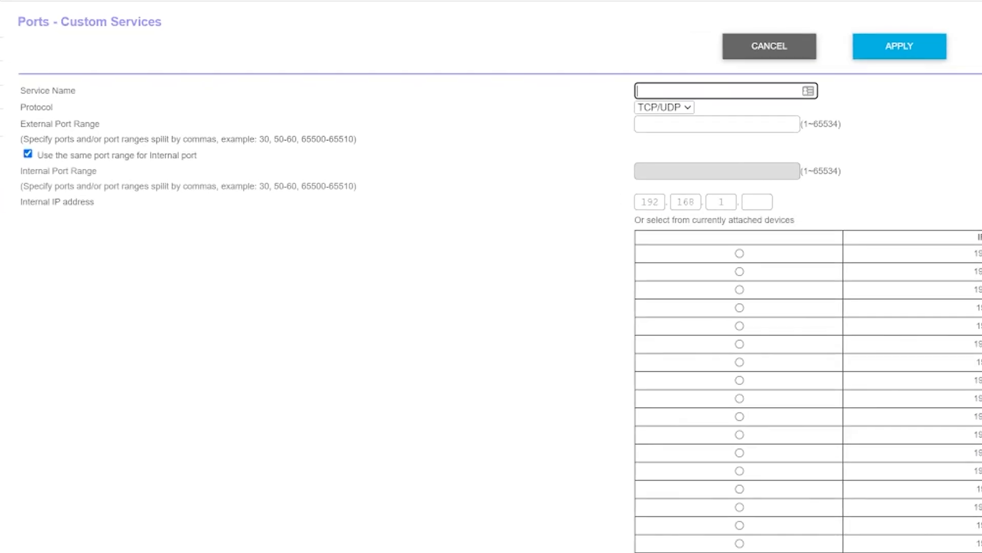
type("Minecraft Server Port Forwar")
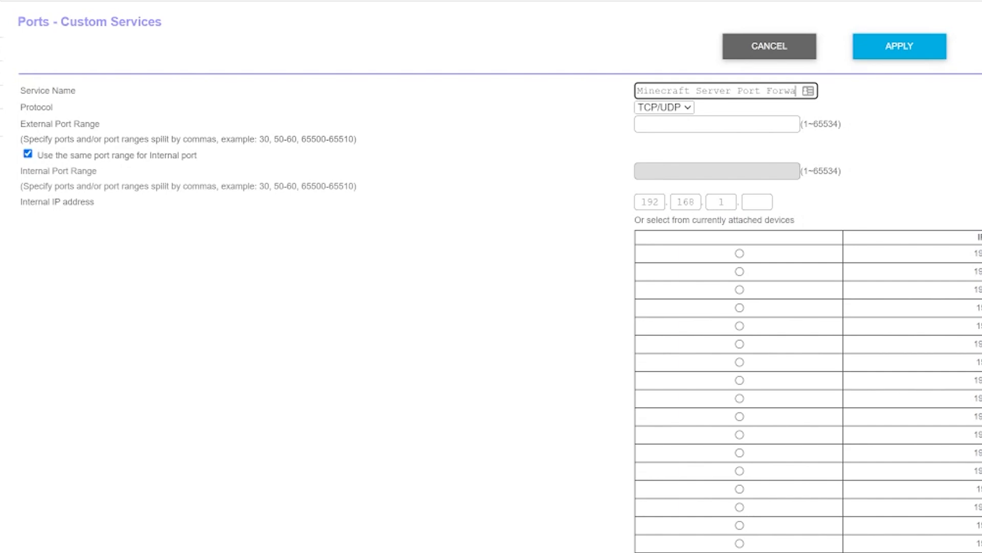
left_click(654, 109)
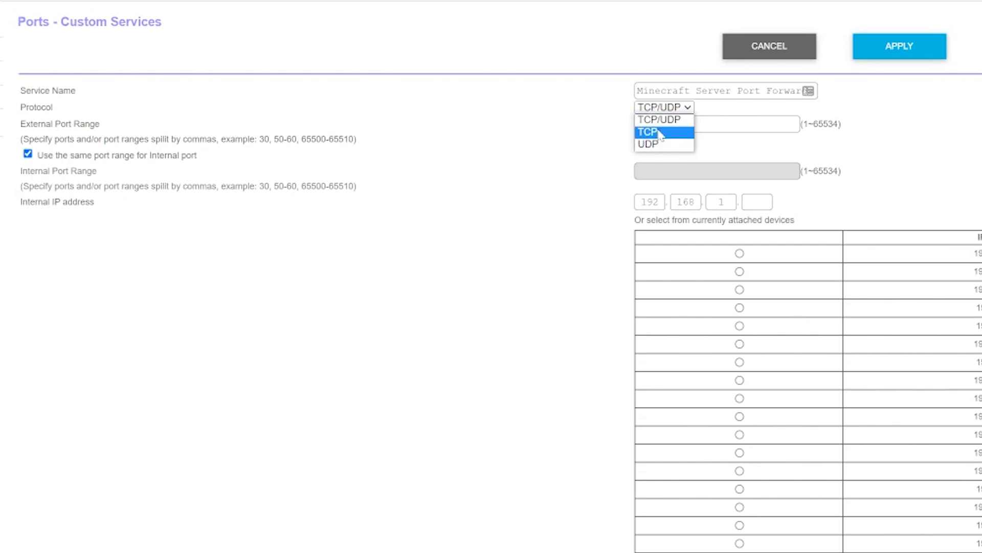
left_click(660, 131)
left_click(665, 108)
left_click(669, 146)
left_click(666, 110)
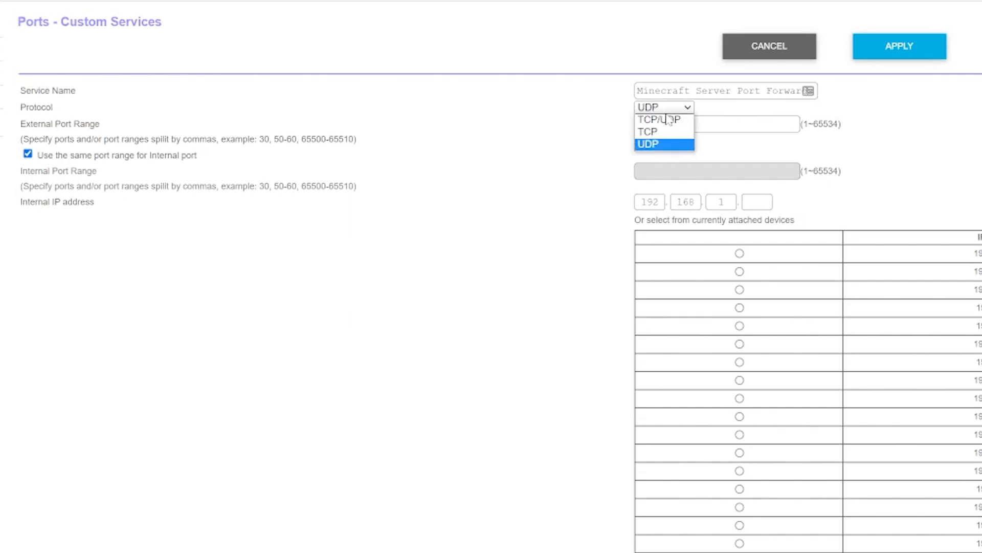
left_click(665, 109)
left_click(665, 109)
left_click(684, 118)
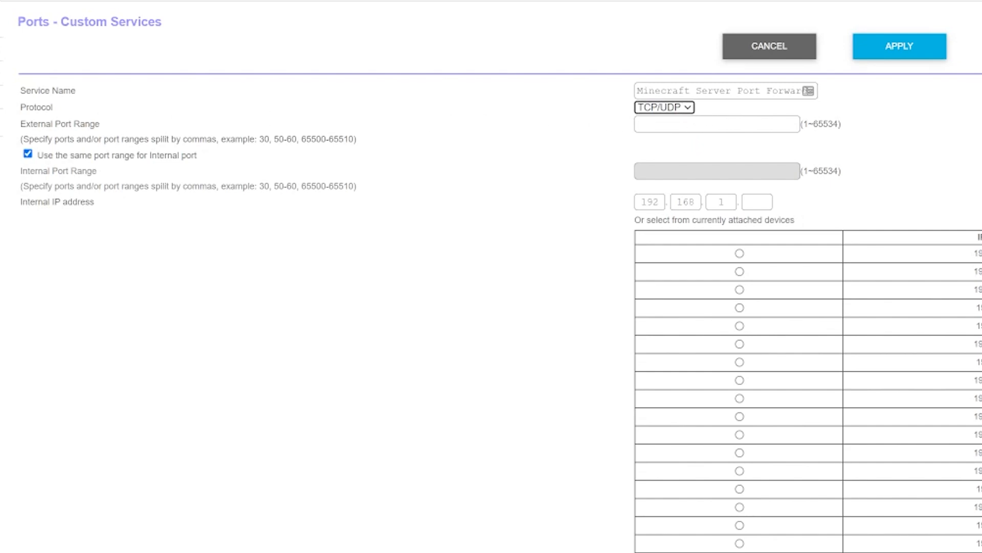
Step: Turn off using the same port range for the internal port and set both the external and internal port ranges to 25565
left_click(34, 159)
left_click(28, 154)
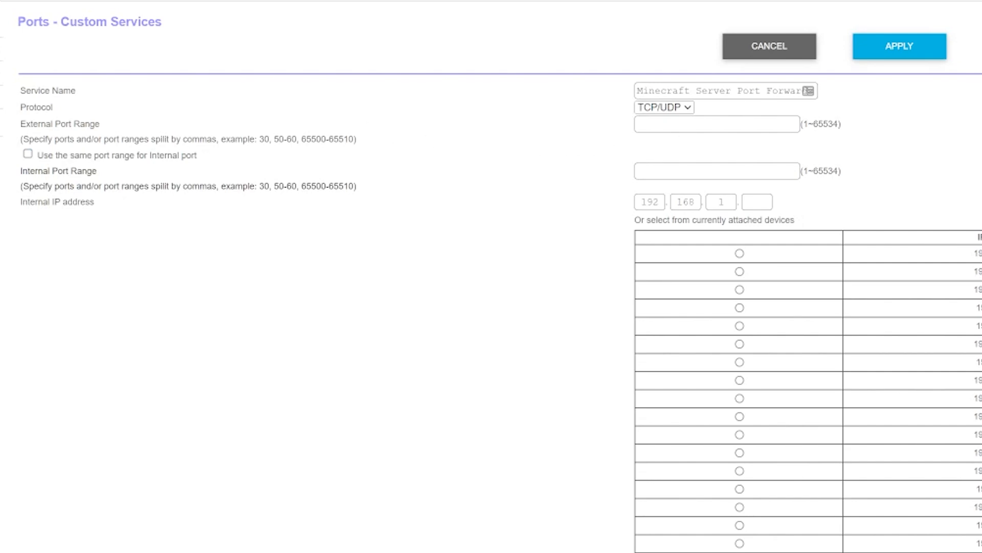
left_click(717, 124)
type("25565")
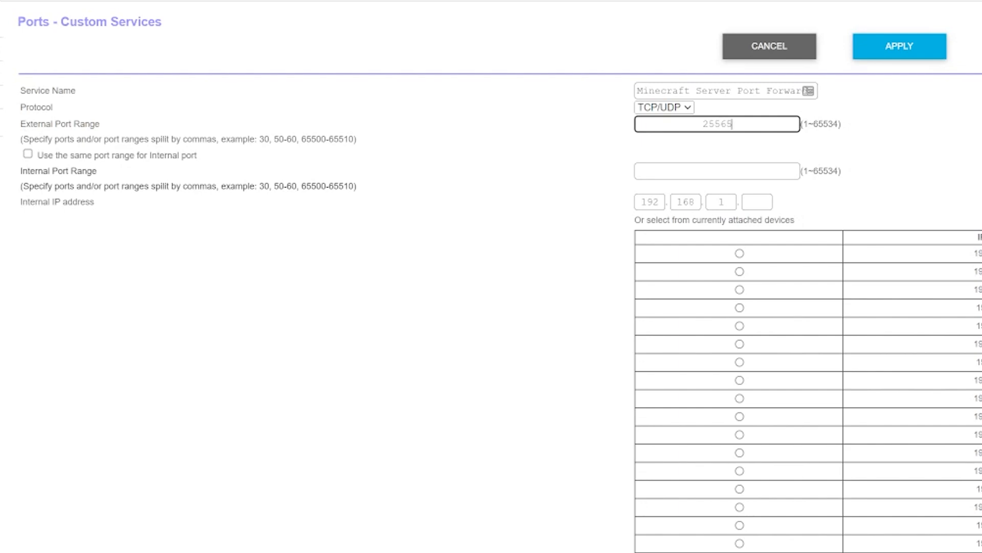
left_click(718, 170)
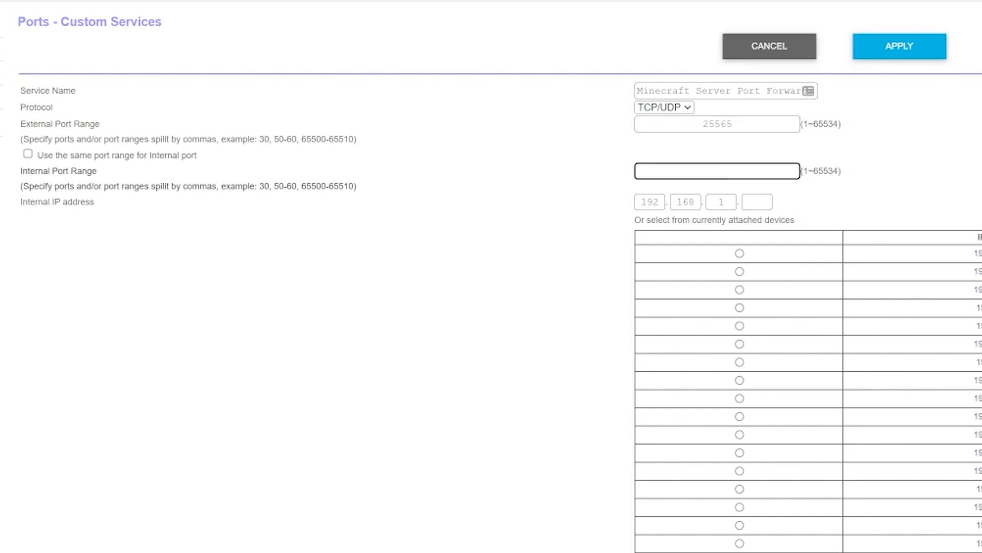
type("25565")
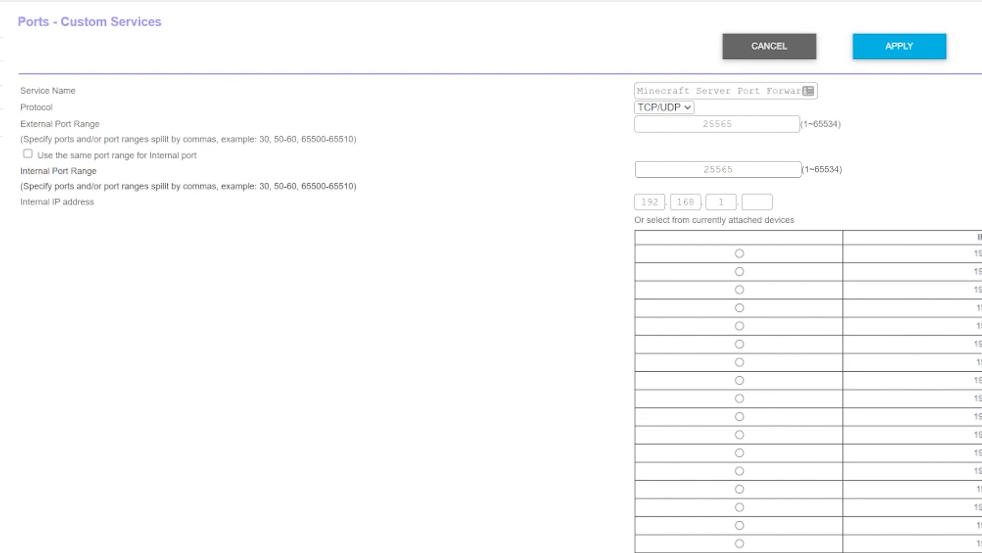
Step: Check the IPv4 address in the Notepad notes and complete the service's internal IP address as 192.168.1.2
left_click_drag(761, 128, 613, 143)
left_click(613, 144)
key("alt+Tab")
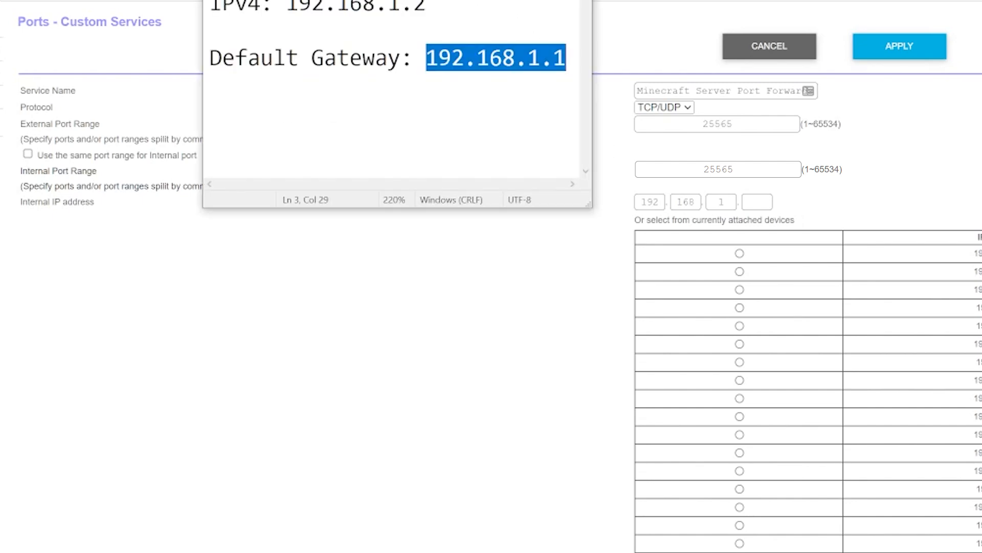
key("alt+Tab")
type("2")
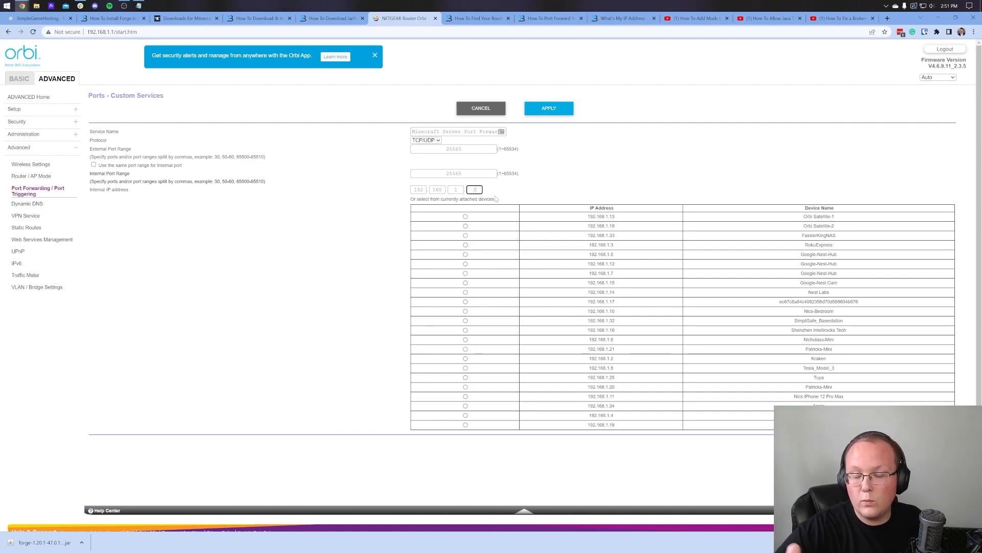
left_click(532, 184)
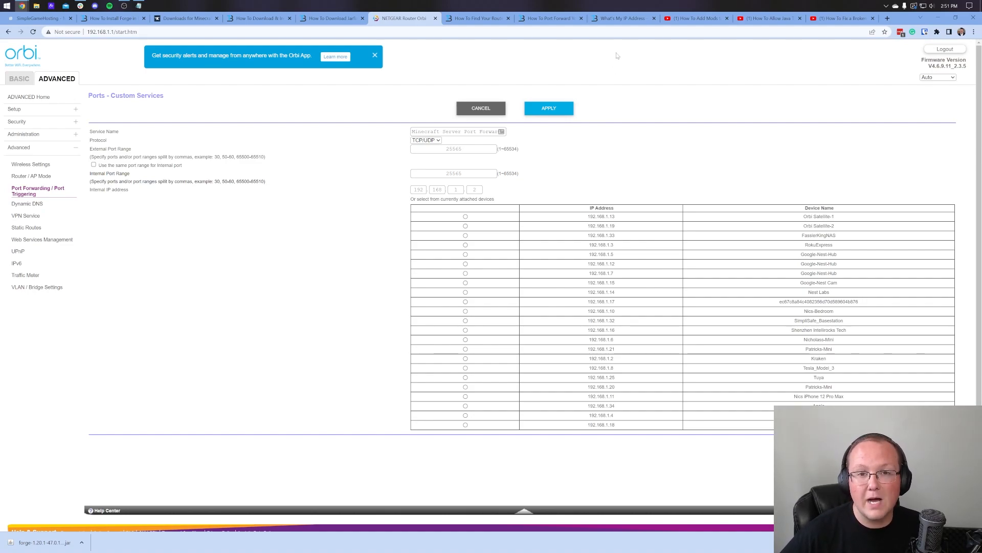
Step: Look up the public IP on the What's My IP Address page and apply the custom service on the router
left_click(618, 21)
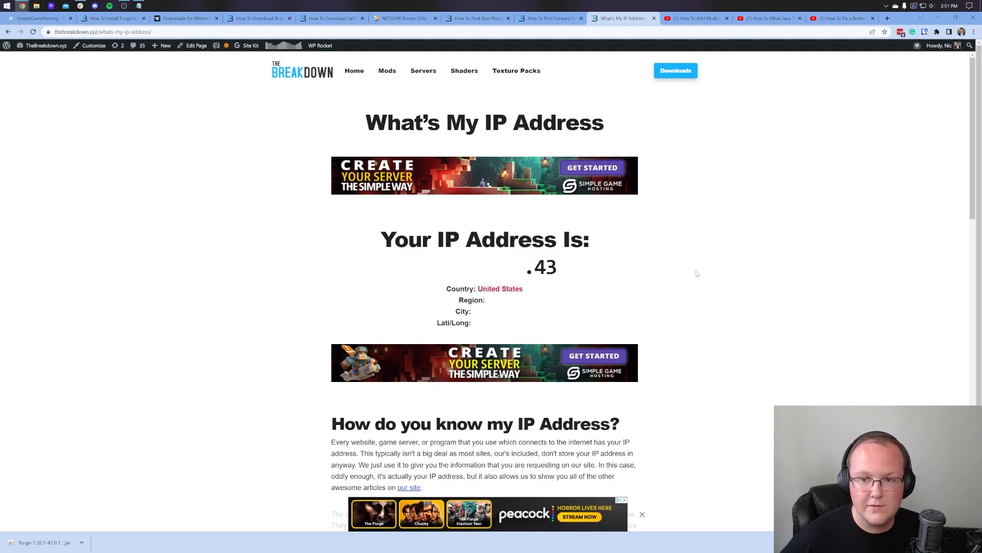
left_click(404, 19)
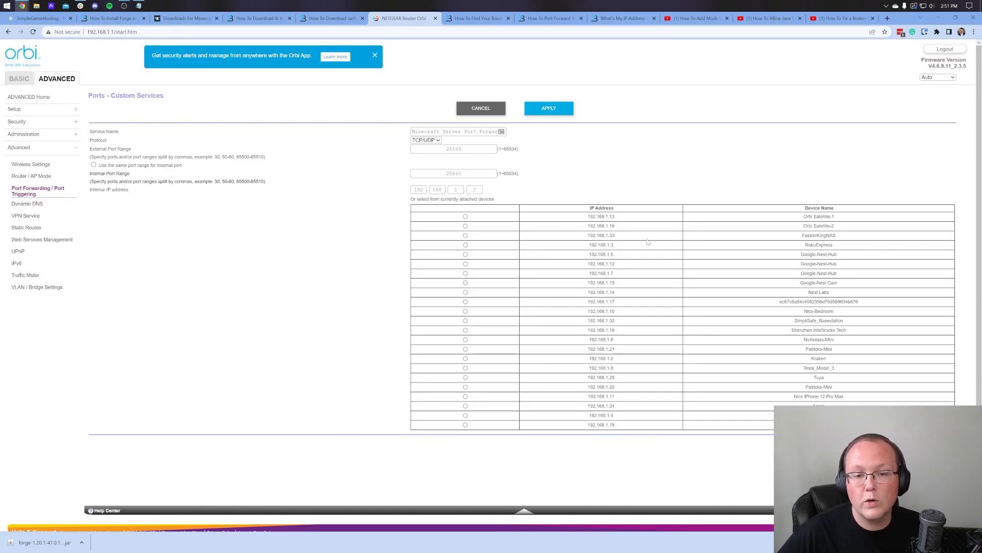
left_click(549, 109)
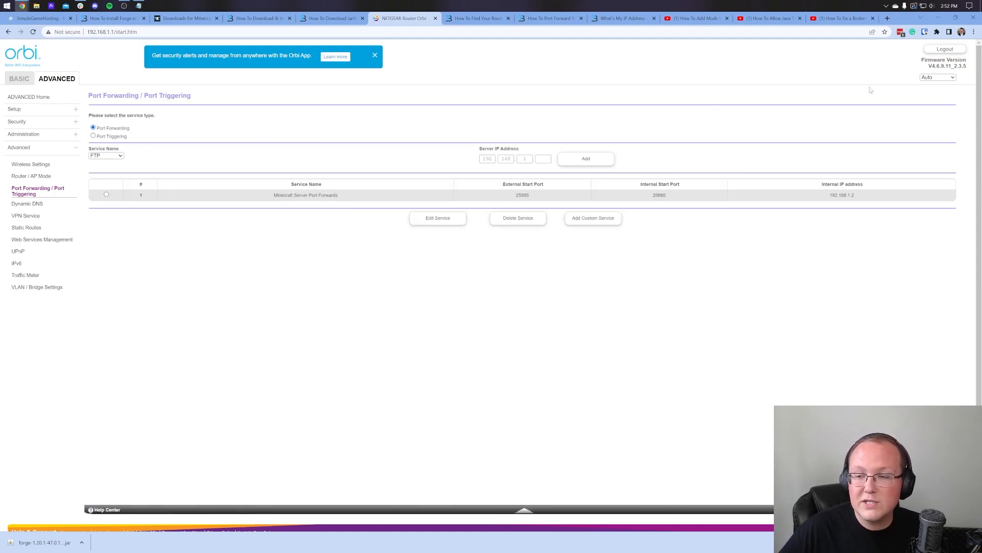
Step: Minimize Chrome and Notepad, start the server with run.bat from the SimpleGameHosting.com folder, and close the folder window
left_click(938, 18)
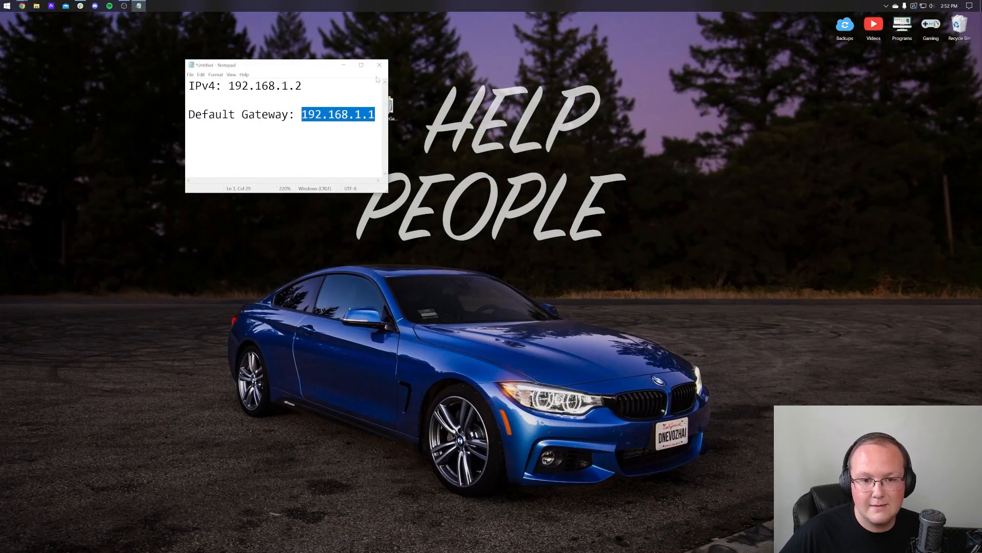
left_click(344, 65)
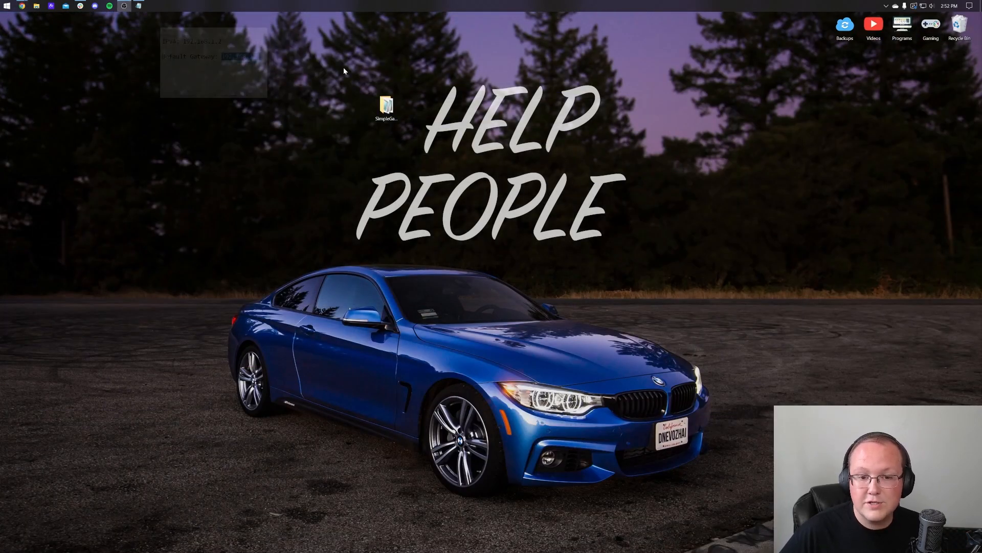
double_click(387, 107)
double_click(398, 270)
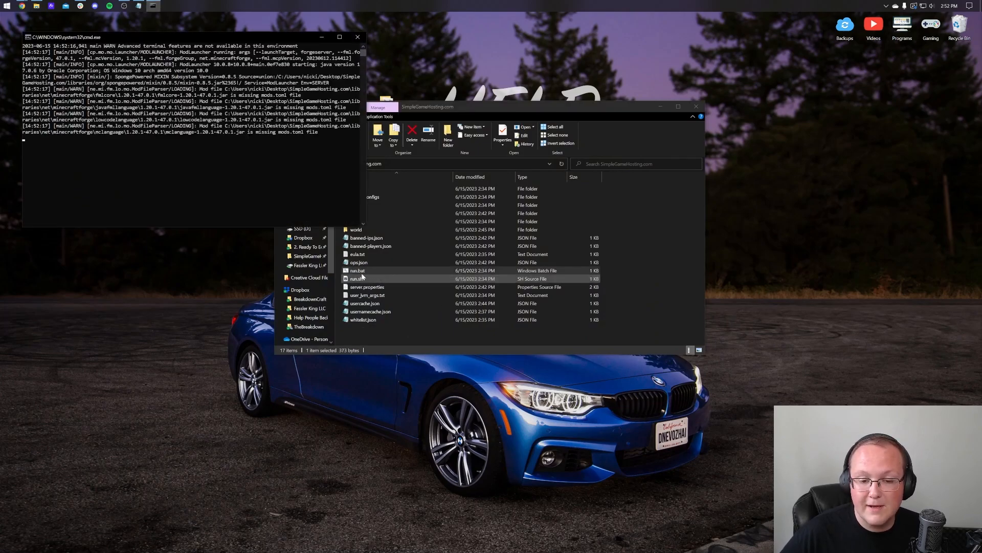
left_click(696, 106)
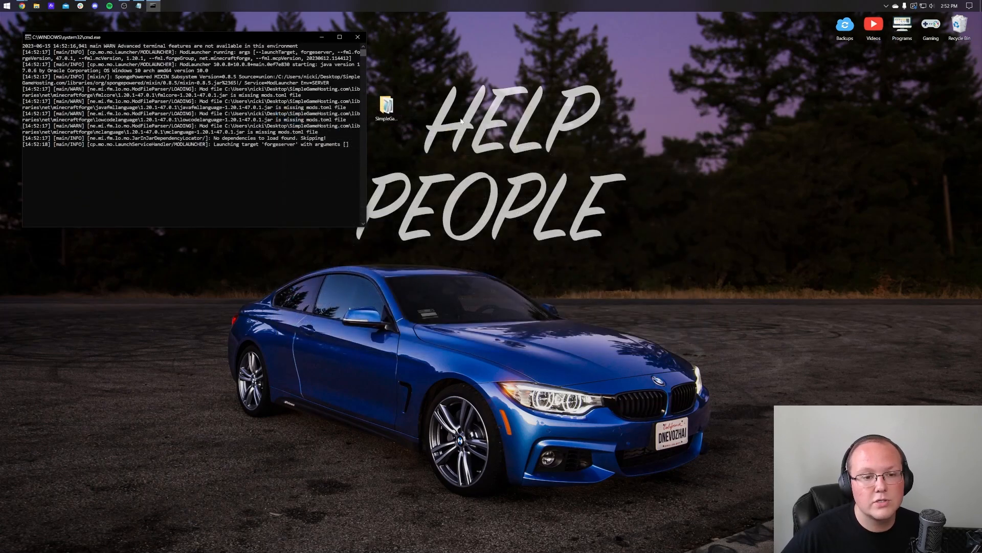
Step: Open the Minecraft Launcher and start the game with the forge 1.20.1-forge-47.0.1 profile
left_click(6, 6)
left_click(137, 71)
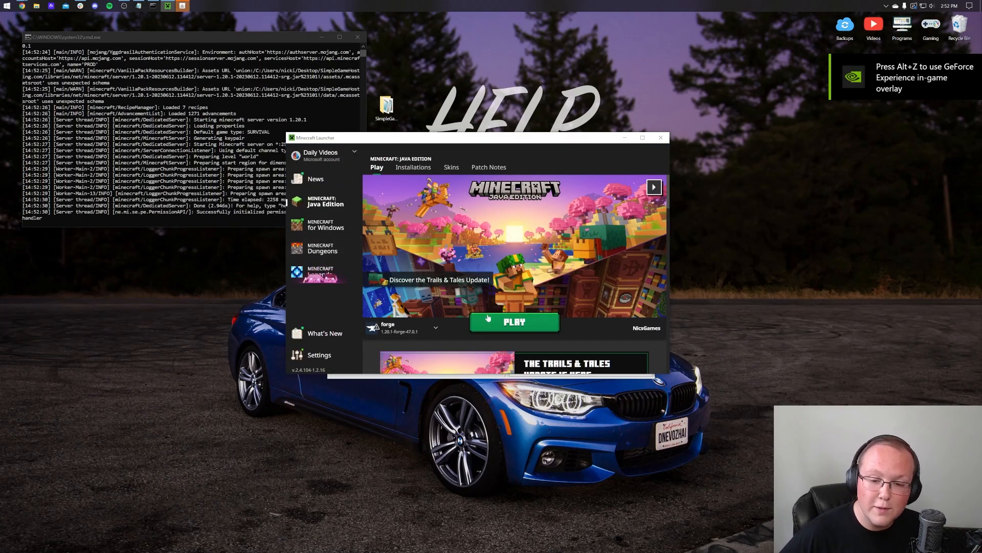
left_click(511, 322)
left_click(567, 297)
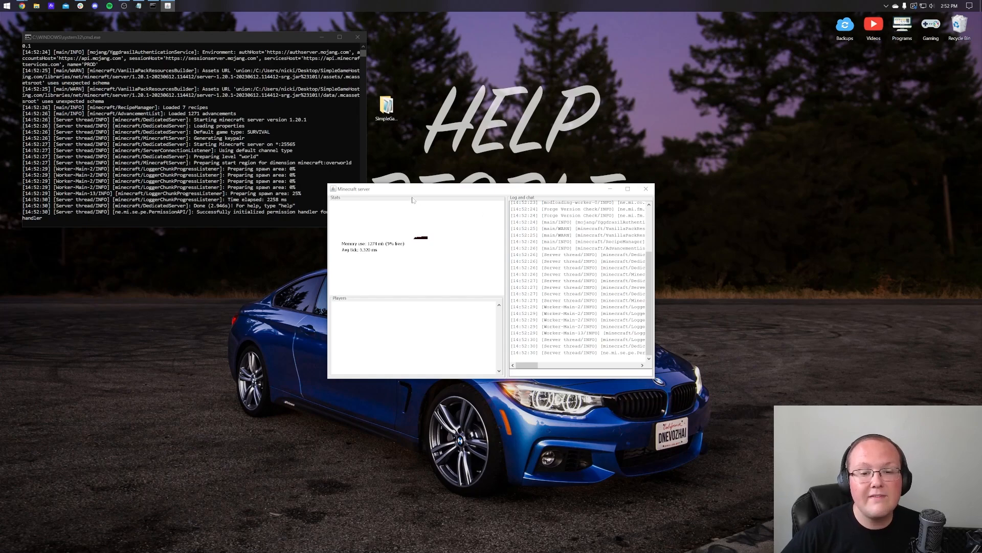
Step: Arrange the Minecraft server window below the console and the game window beside them
left_click_drag(402, 189, 109, 236)
left_click(362, 139)
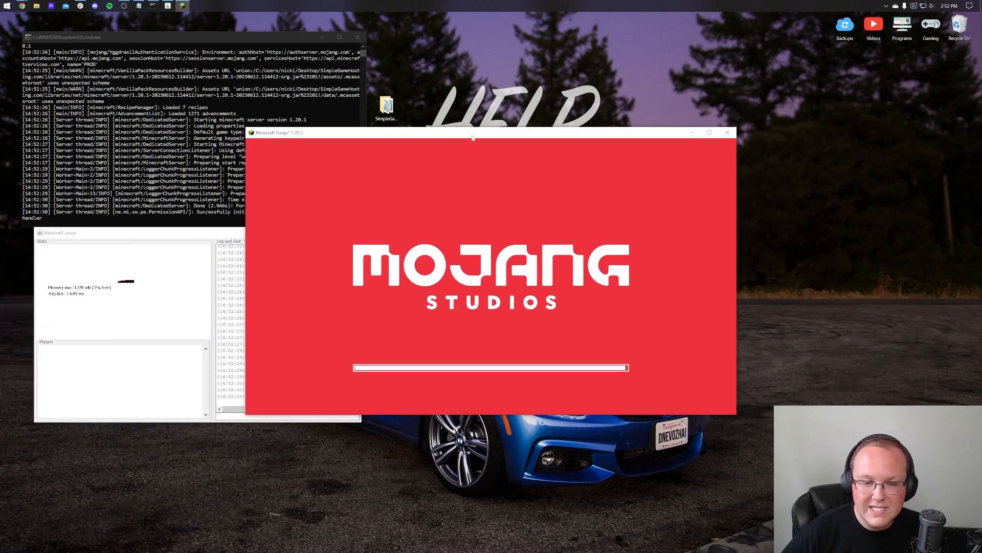
left_click_drag(472, 137, 513, 42)
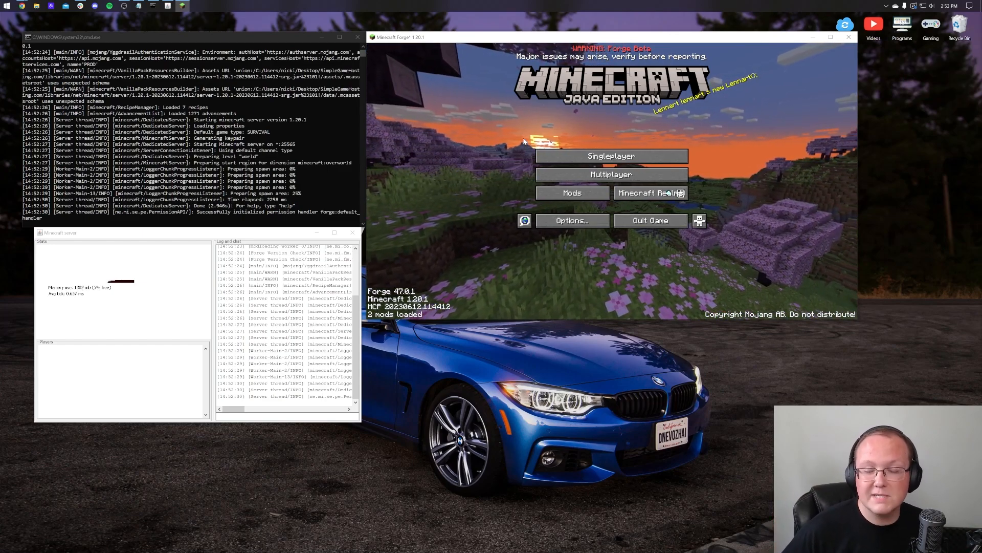
Step: Try to join the server in multiplayer through Direct Connection, replacing localhost with the public IP address
left_click(559, 174)
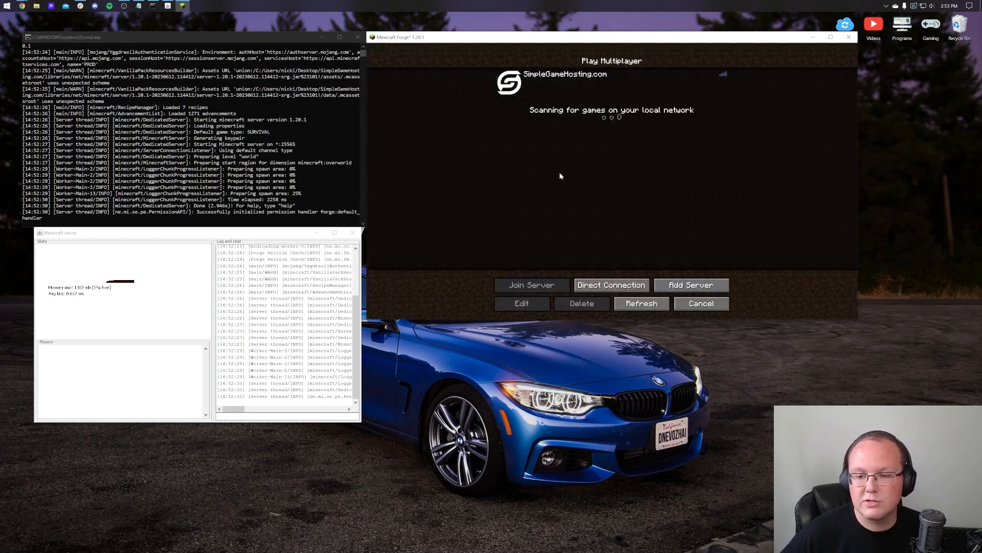
left_click(616, 284)
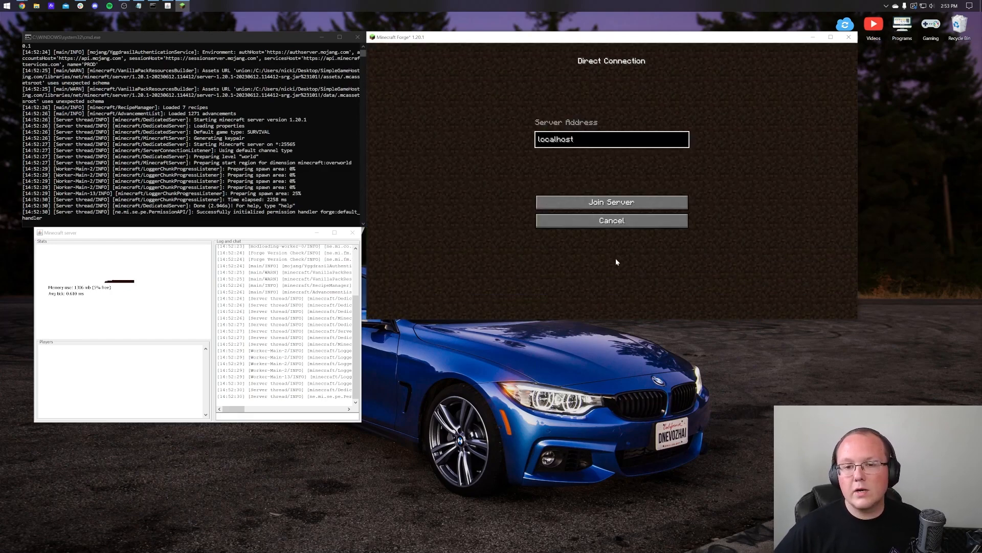
left_click(611, 220)
left_click(612, 286)
key("ctrl+a")
key("ctrl+v")
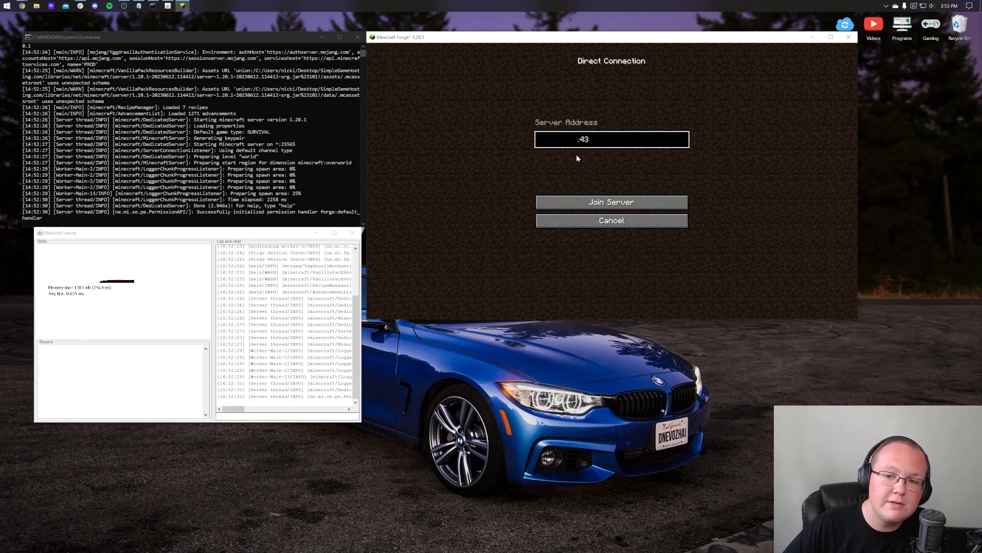
left_click(615, 194)
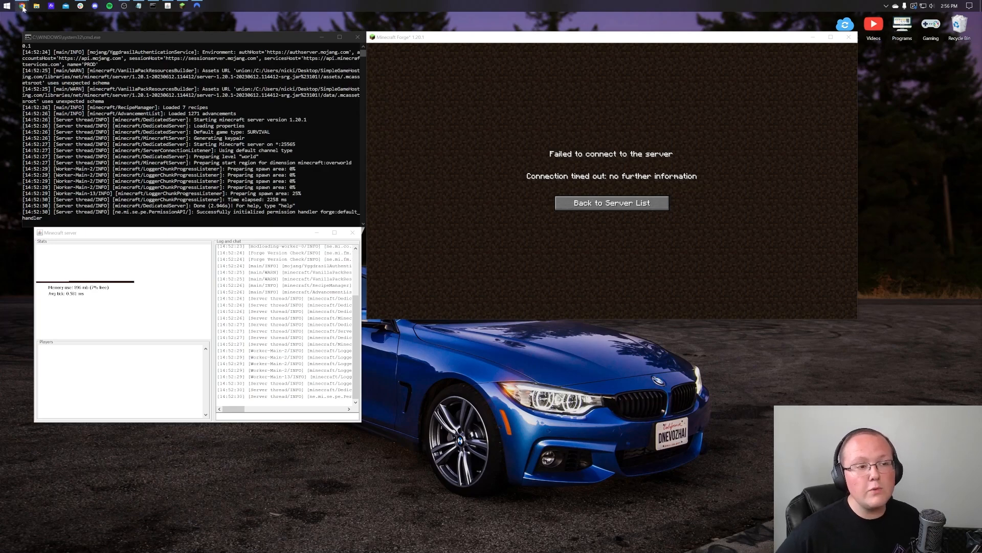
Step: Switch to the router page in Chrome, set the Minecraft port forwarding rule's internal port range to 25565, and apply the change
mouse_move(22, 6)
left_click(37, 32)
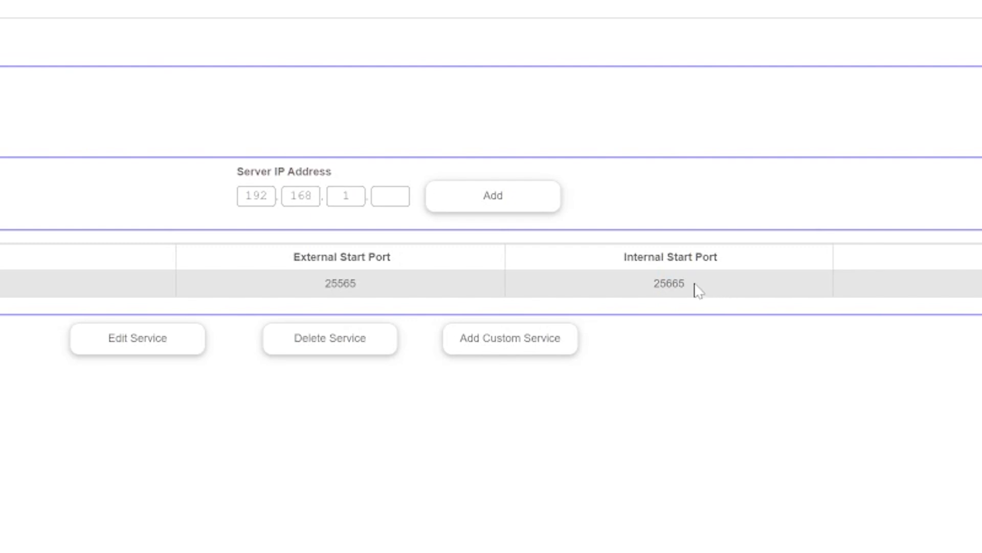
left_click_drag(688, 280, 630, 299)
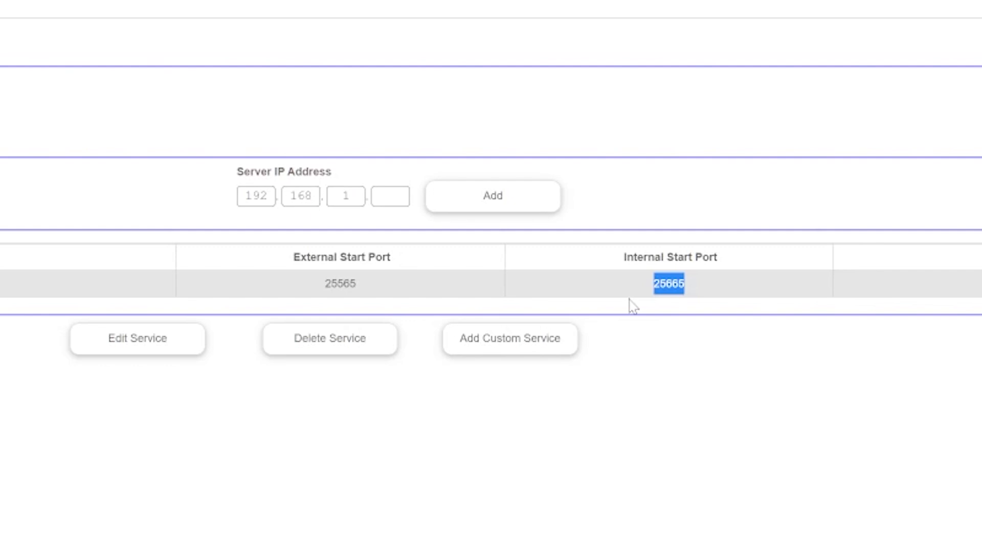
left_click(630, 300)
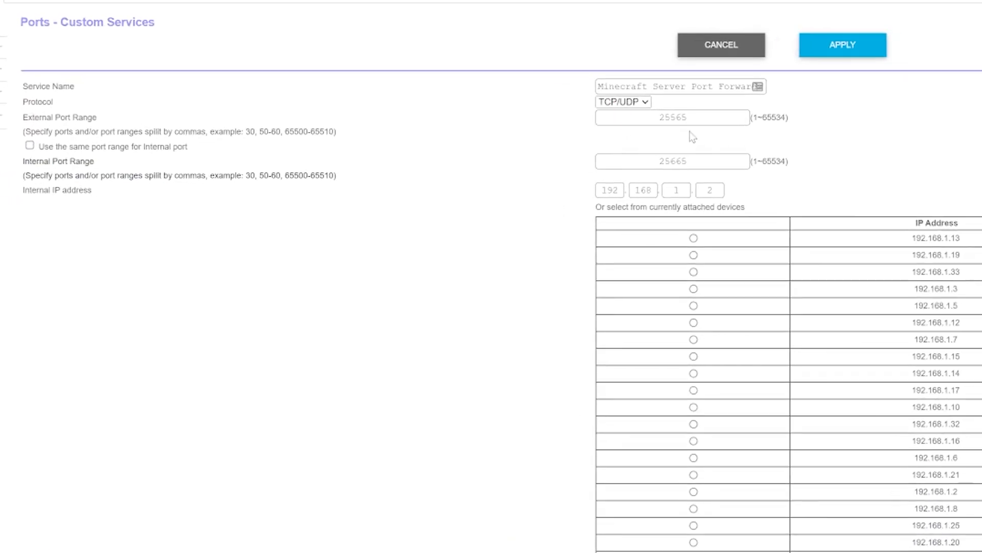
double_click(717, 159)
left_click(718, 159)
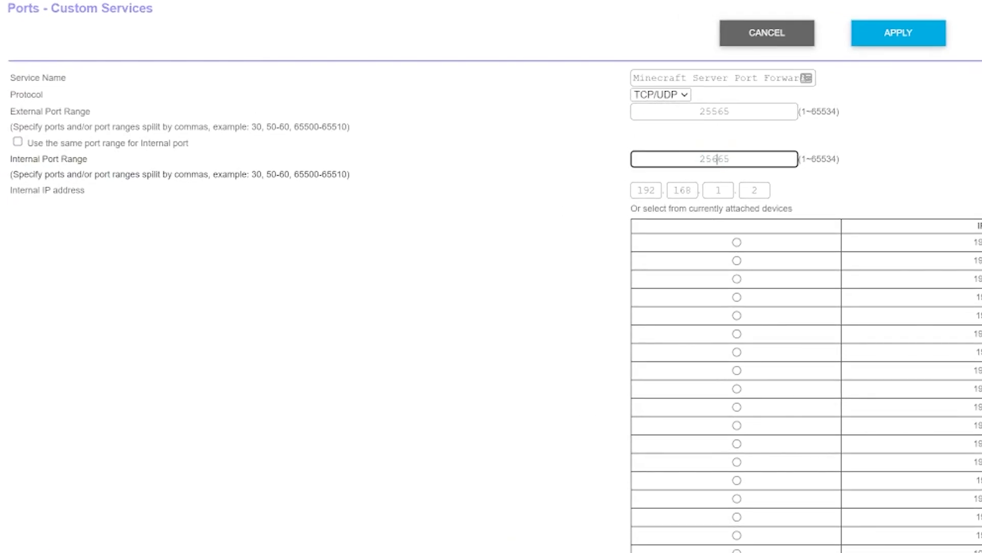
type("5")
left_click(933, 37)
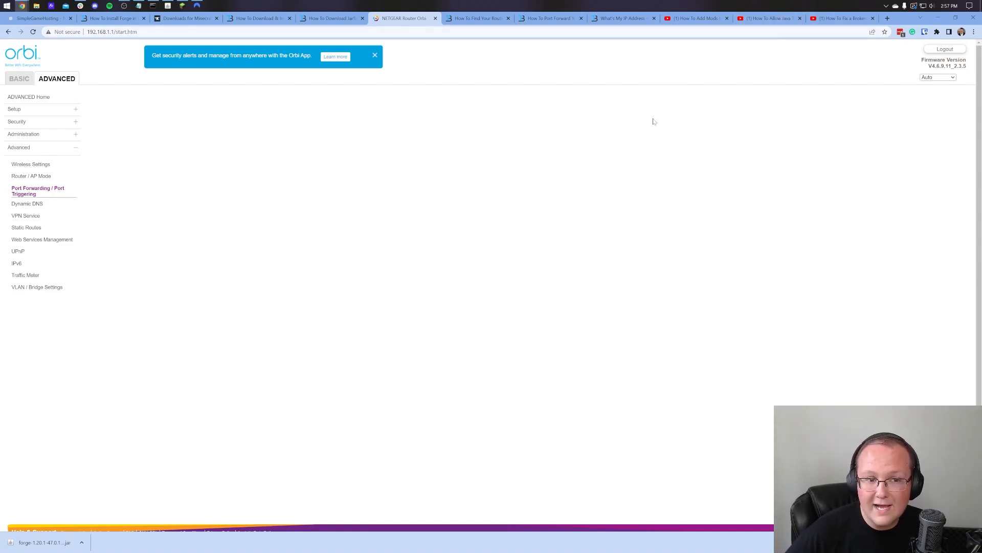
Step: Minimize Chrome, return to the multiplayer server list, and join the server through Direct Connection with the public IP address
left_click(936, 19)
left_click(631, 199)
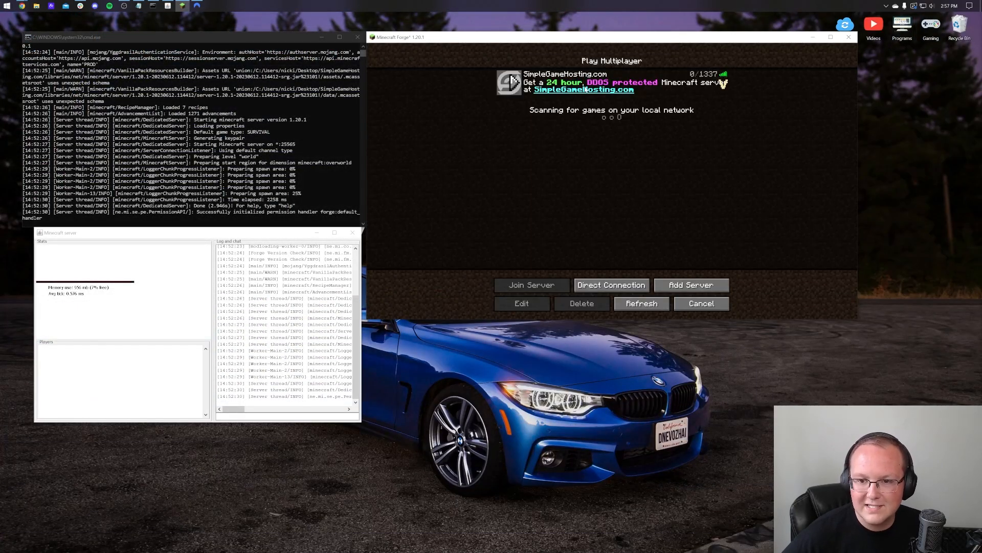
left_click(610, 286)
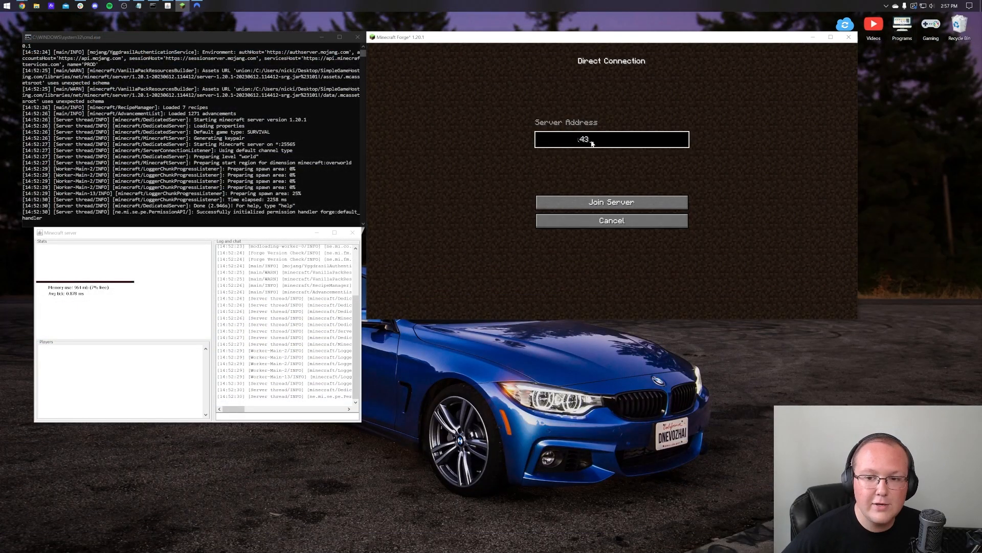
left_click(606, 204)
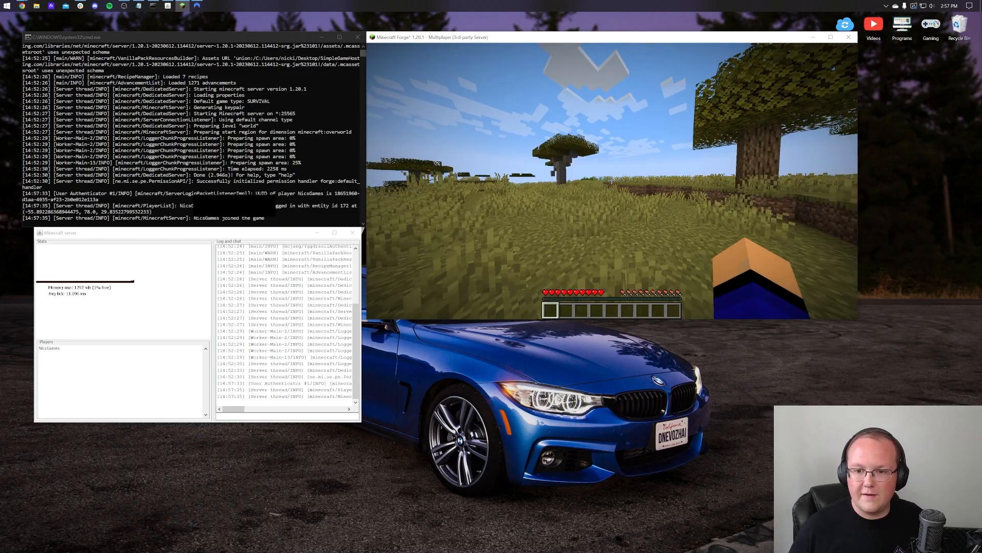
Step: Walk around the server world to test the connection, and open the game menu
key("w")
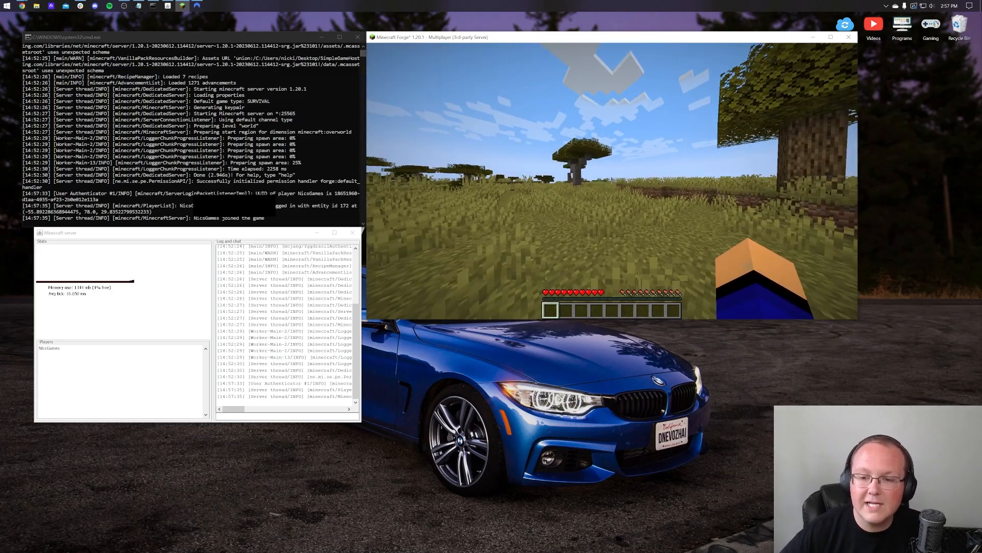
key("w")
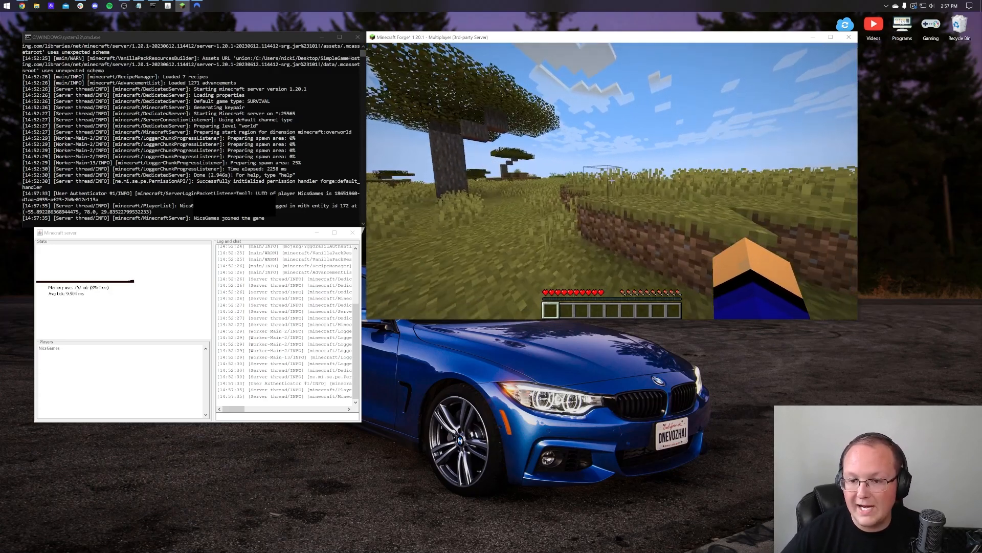
key("w")
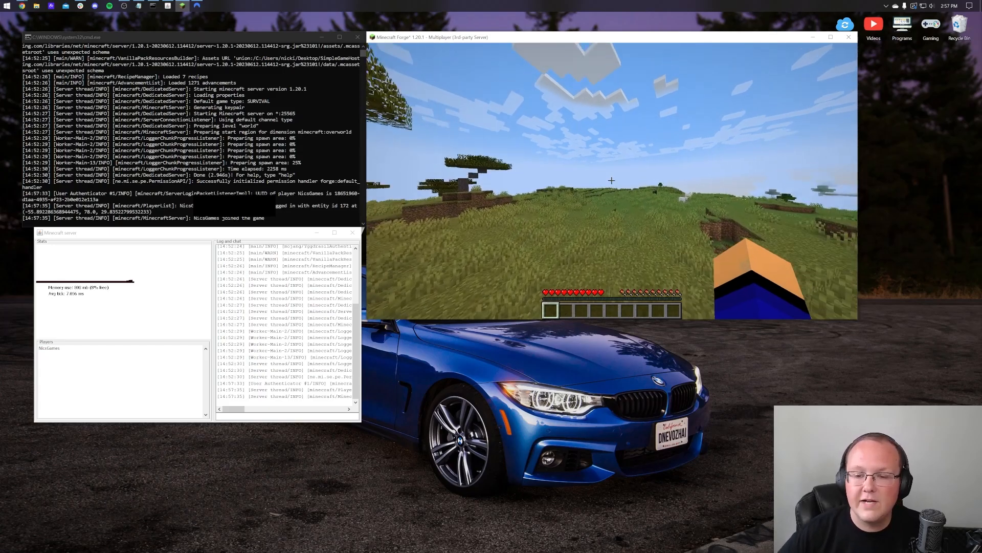
key("w")
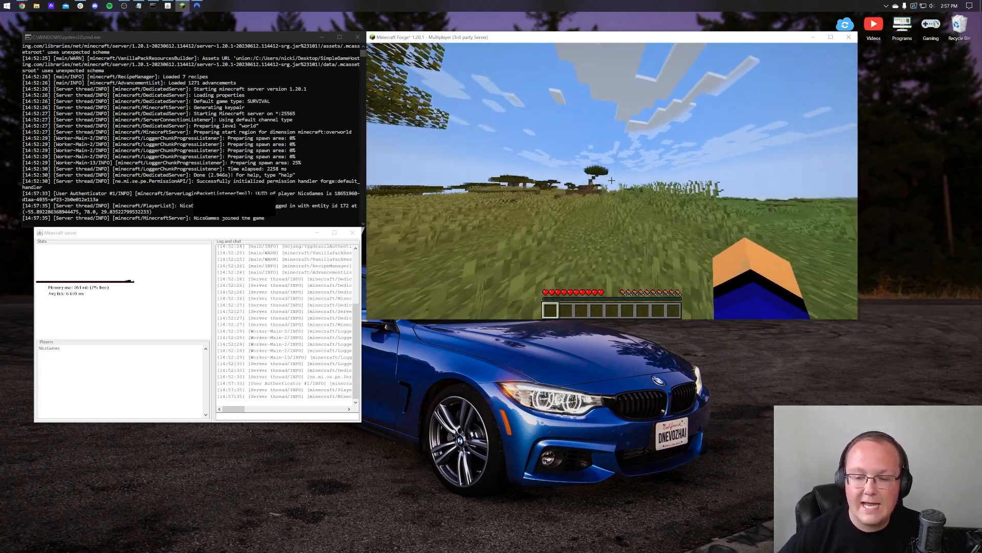
key("w")
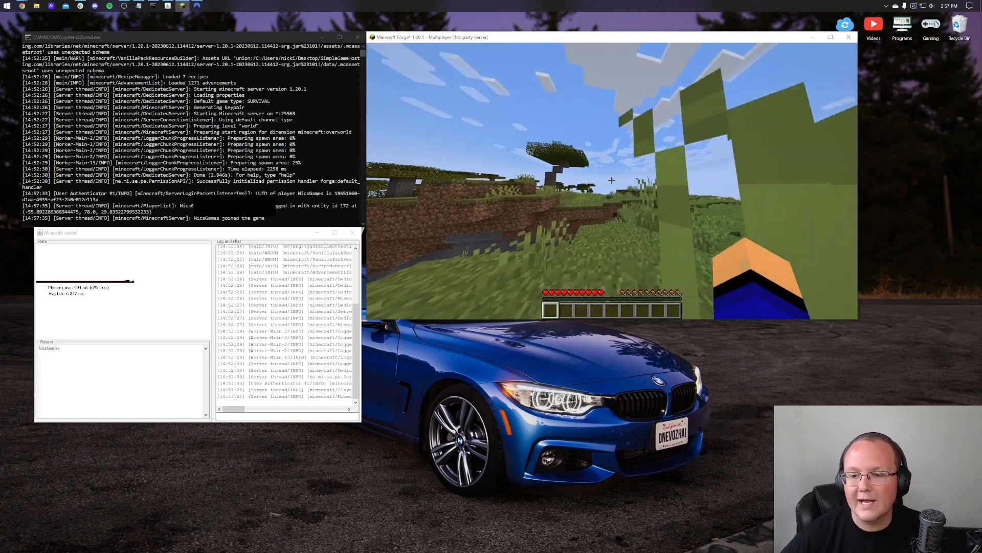
key("w")
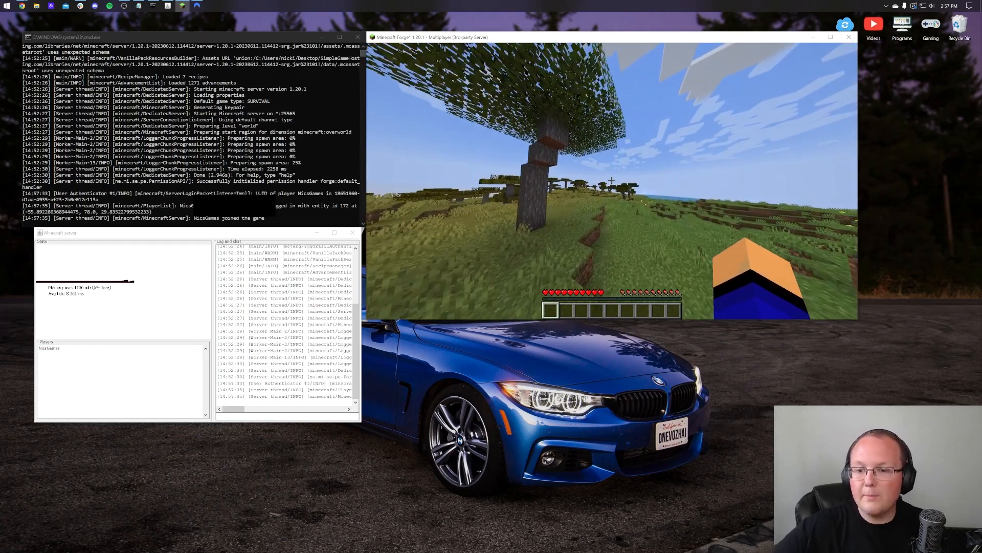
key("w")
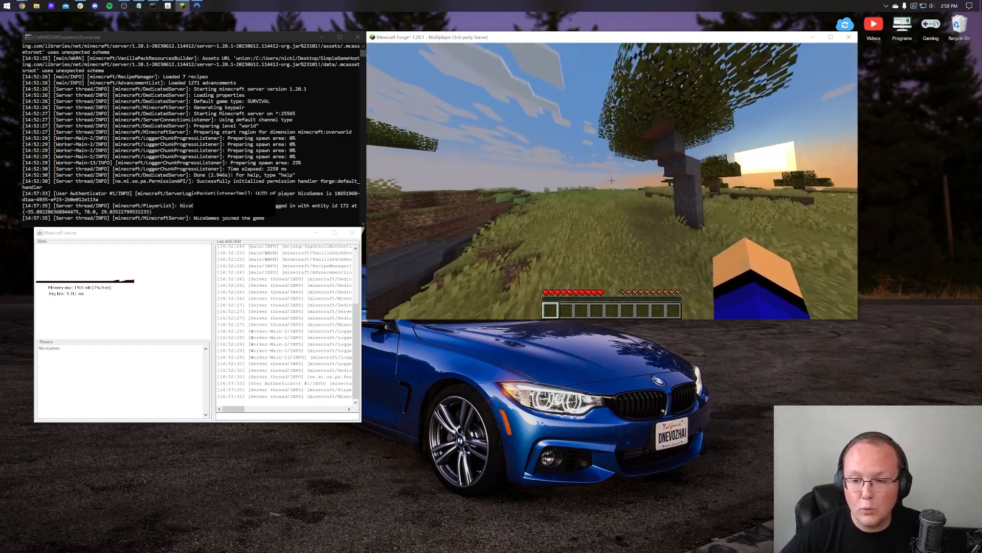
key("w")
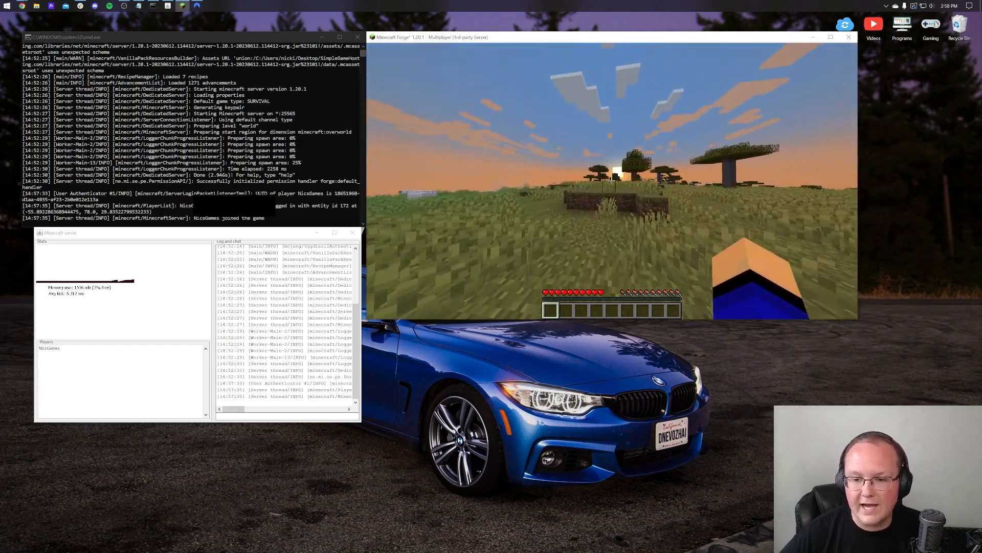
key("w")
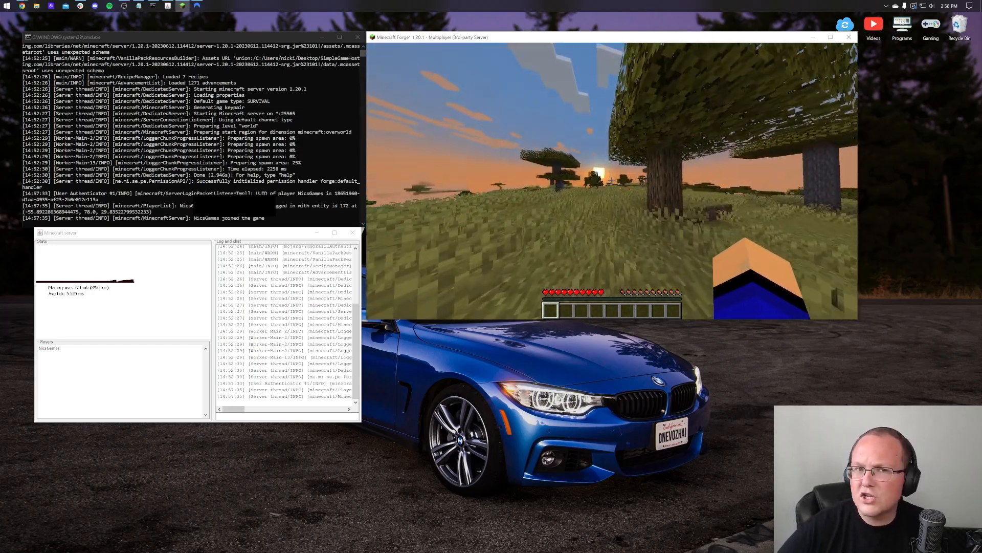
key("w")
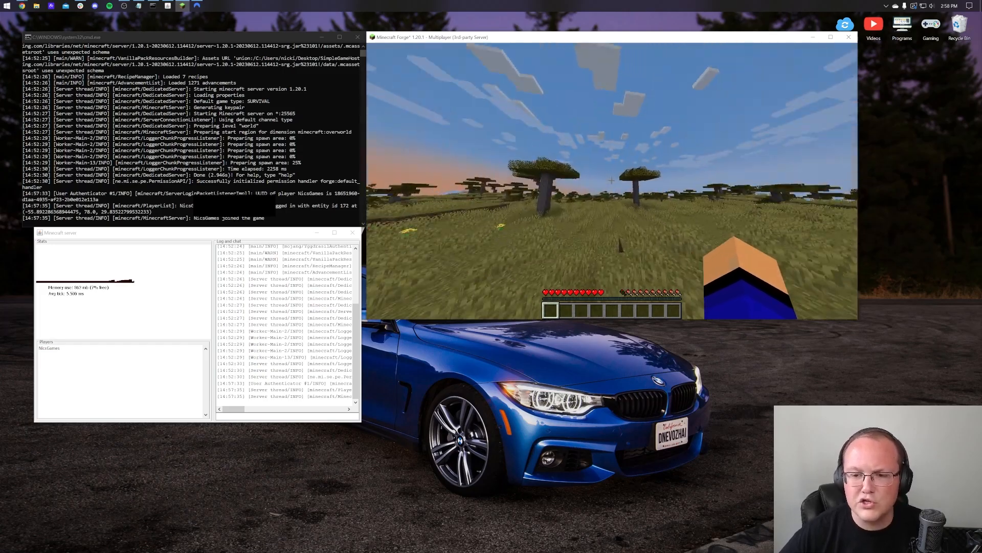
key("w")
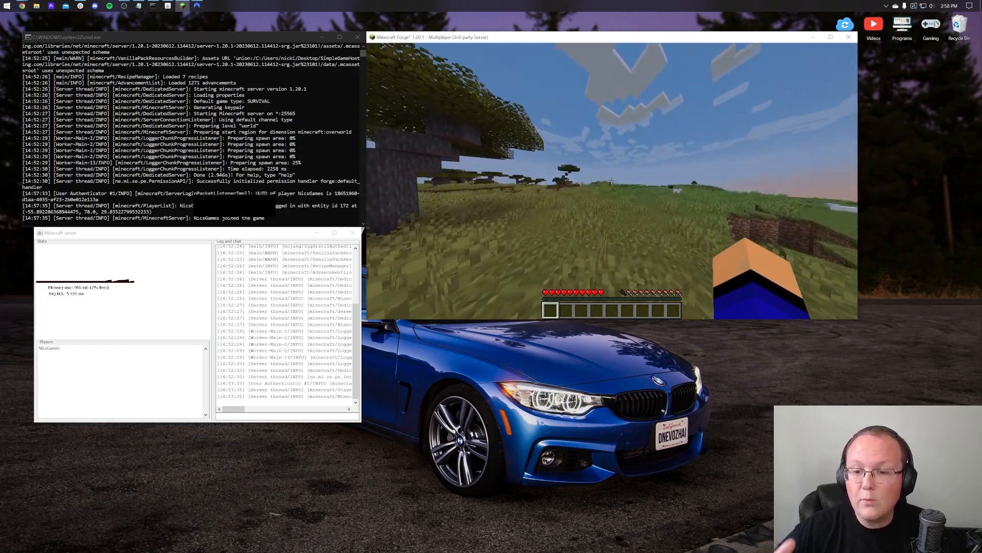
key("w")
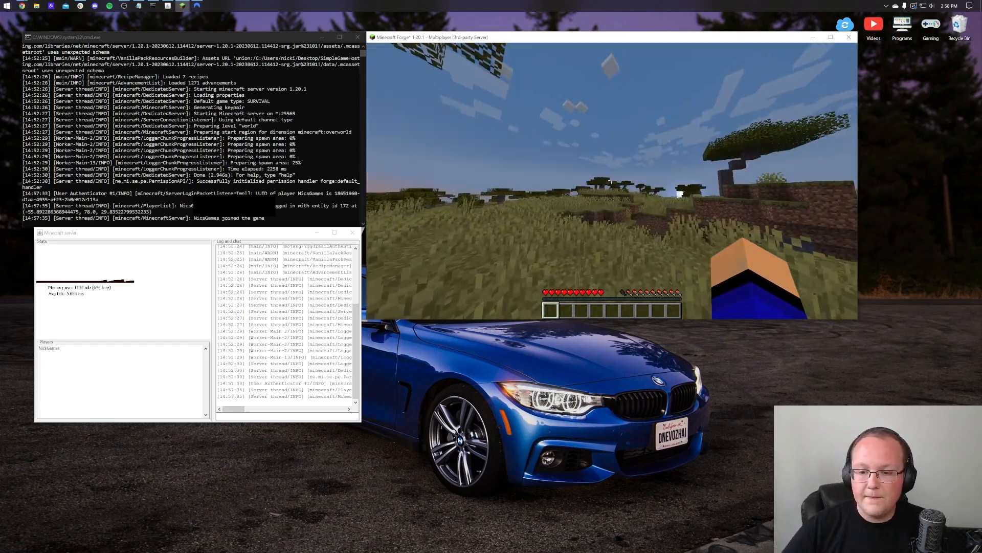
key("w")
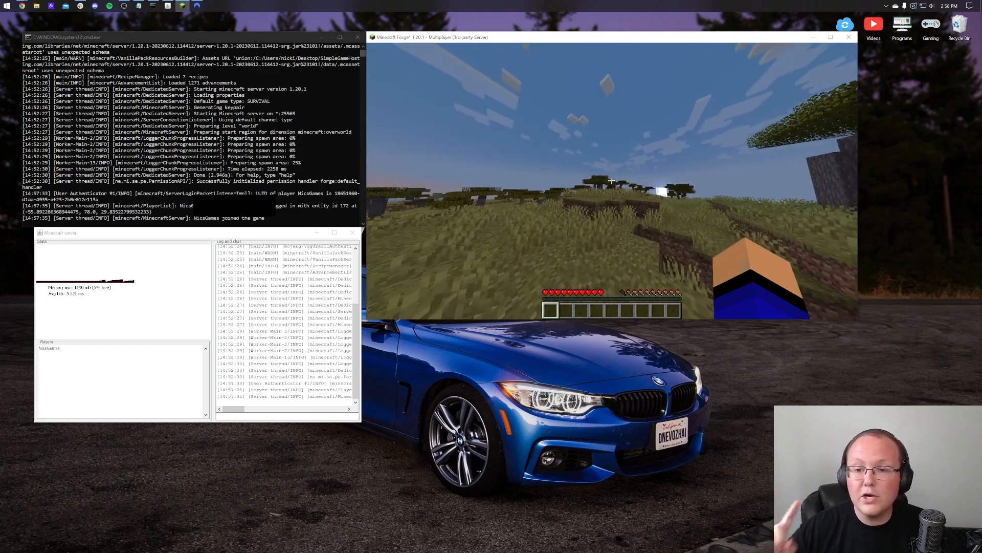
key("w")
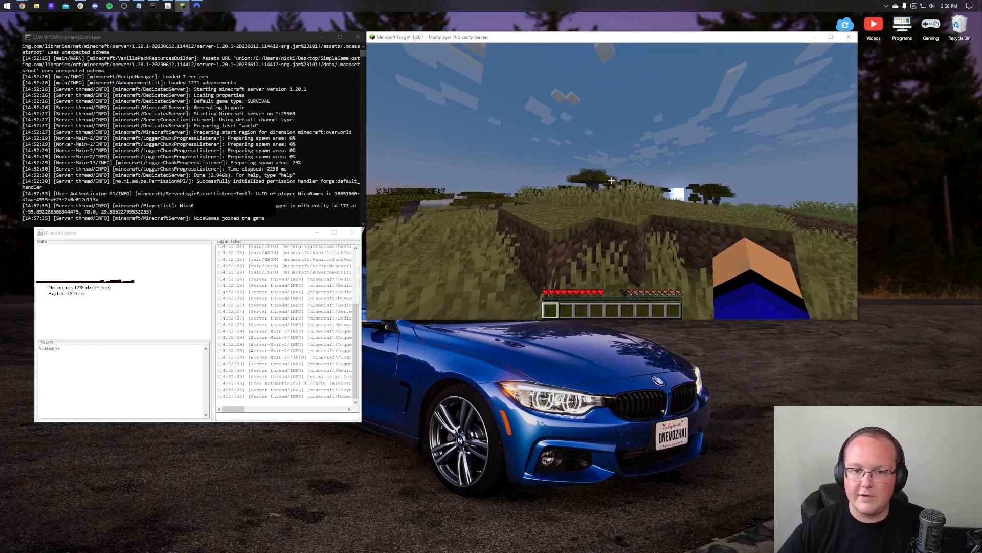
key("Escape")
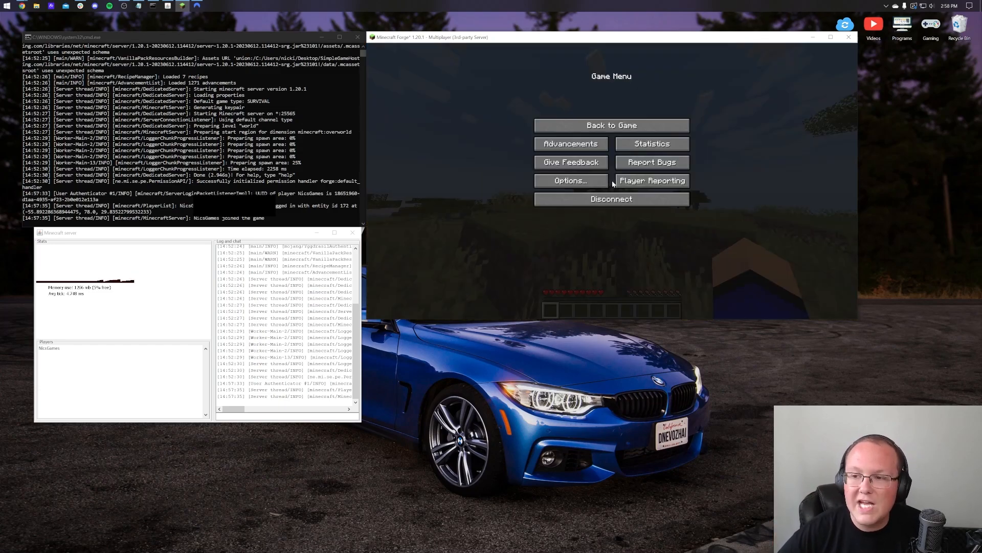
left_click(812, 37)
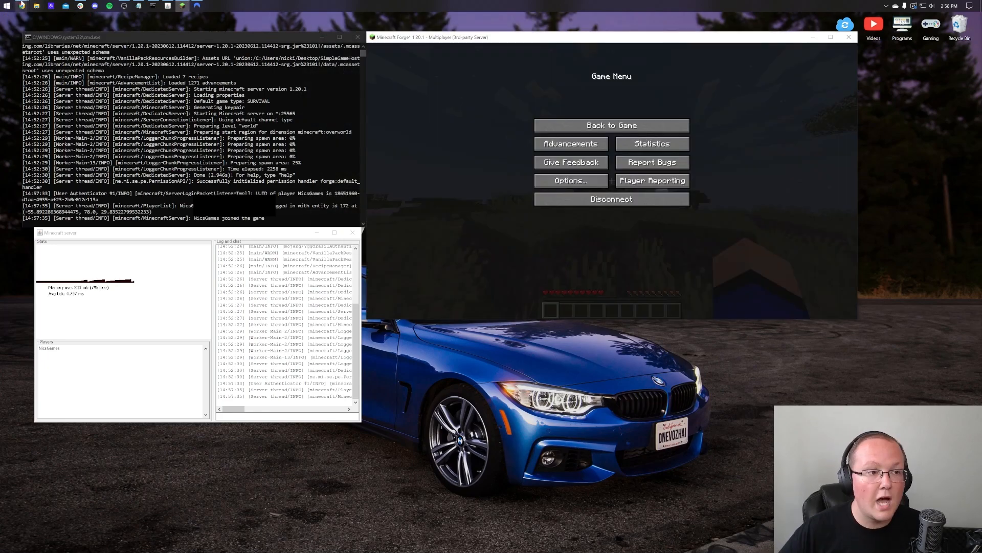
Step: Switch to the CurseForge Minecraft mods page in Chrome and filter the mods by the Forge loader and game version 1.20.1
mouse_move(22, 7)
left_click(71, 27)
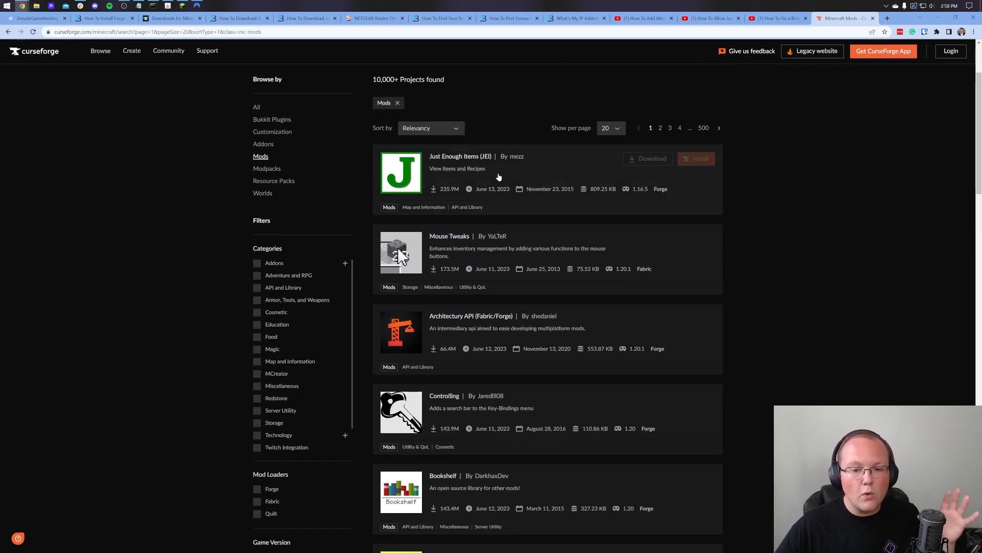
scroll(434, 158, "down", 5)
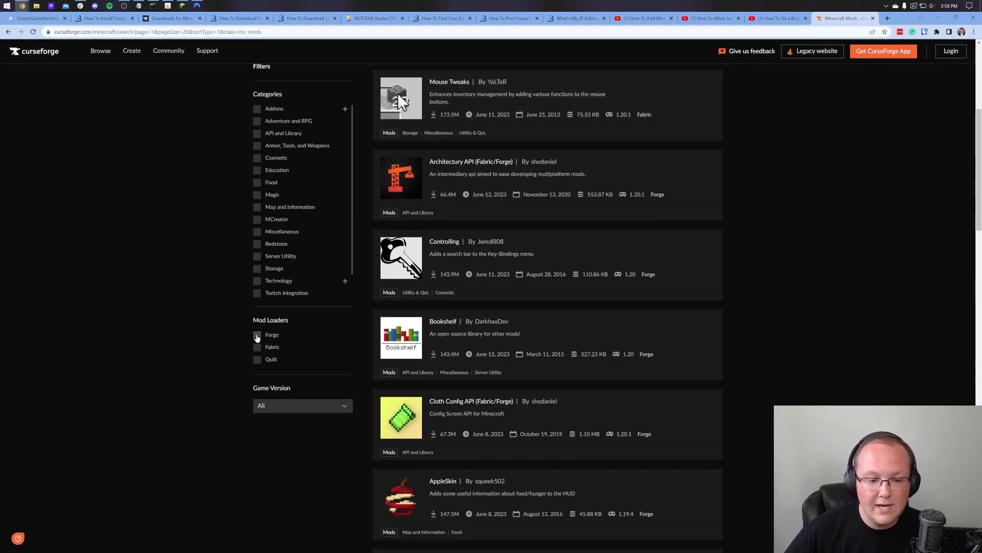
left_click(257, 336)
left_click(318, 405)
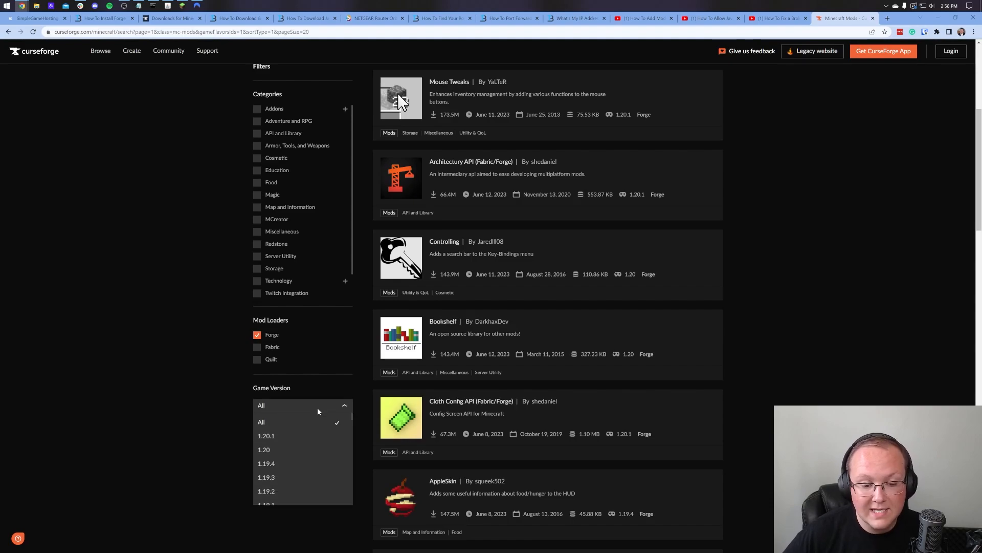
left_click(286, 436)
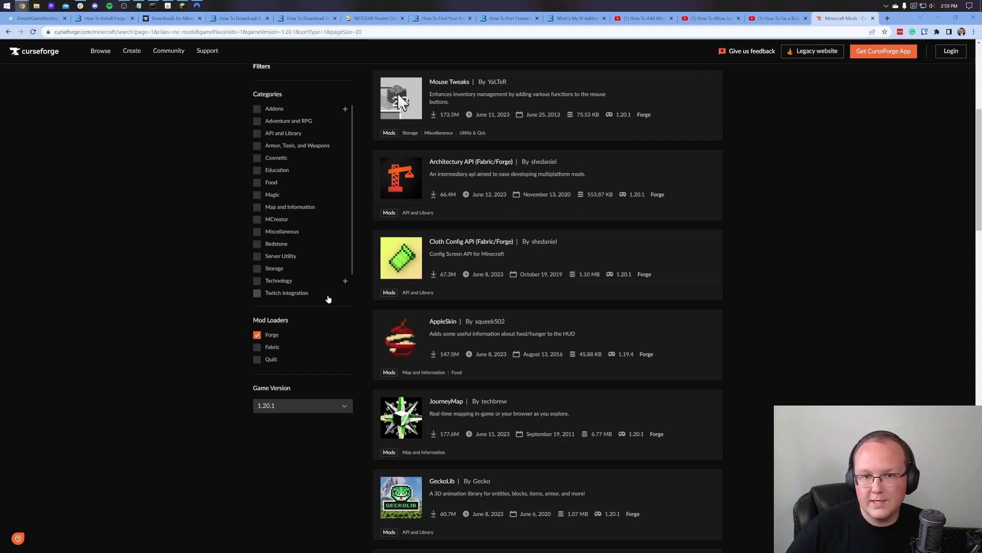
Step: Open the Just Enough Items (JEI) mod's files and show the download options for jei-1.20.1-forge-15.0.0.12.jar
scroll(542, 291, "up", 3)
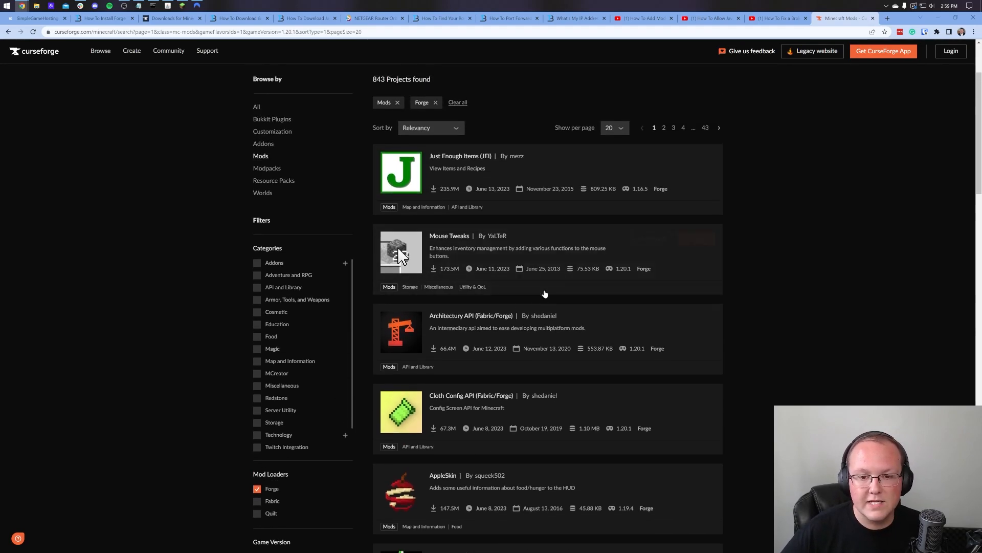
scroll(552, 302, "down", 2)
scroll(573, 306, "up", 5)
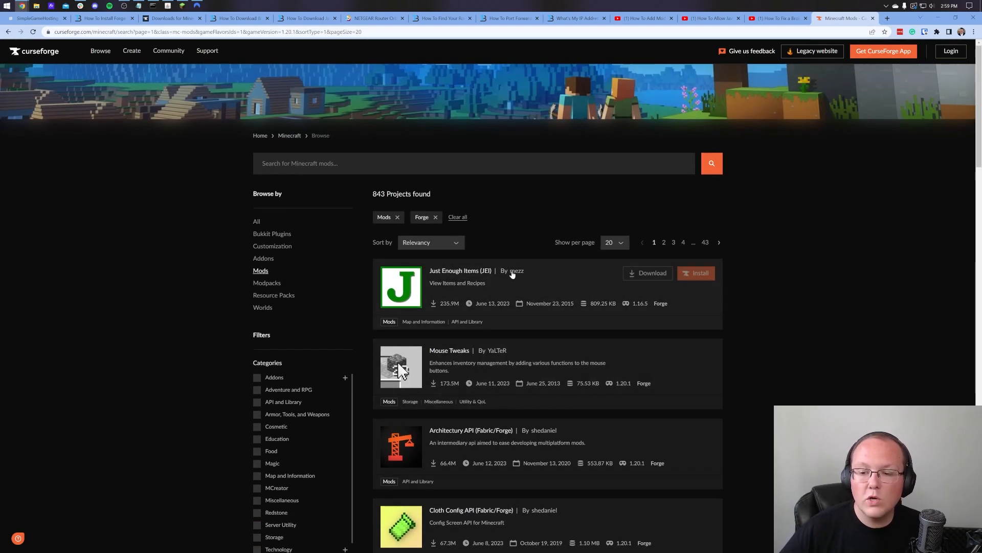
left_click(484, 270)
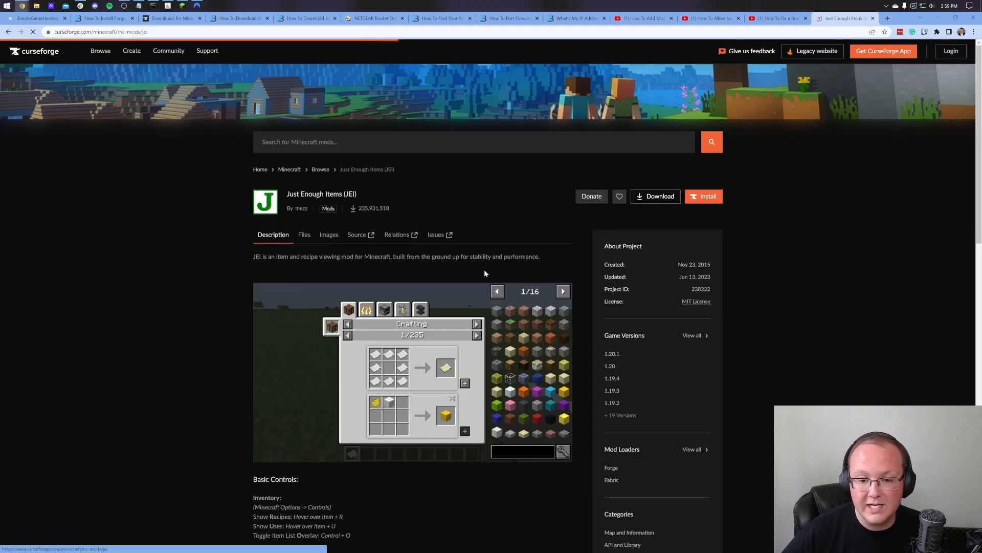
left_click(310, 236)
scroll(324, 294, "down", 1)
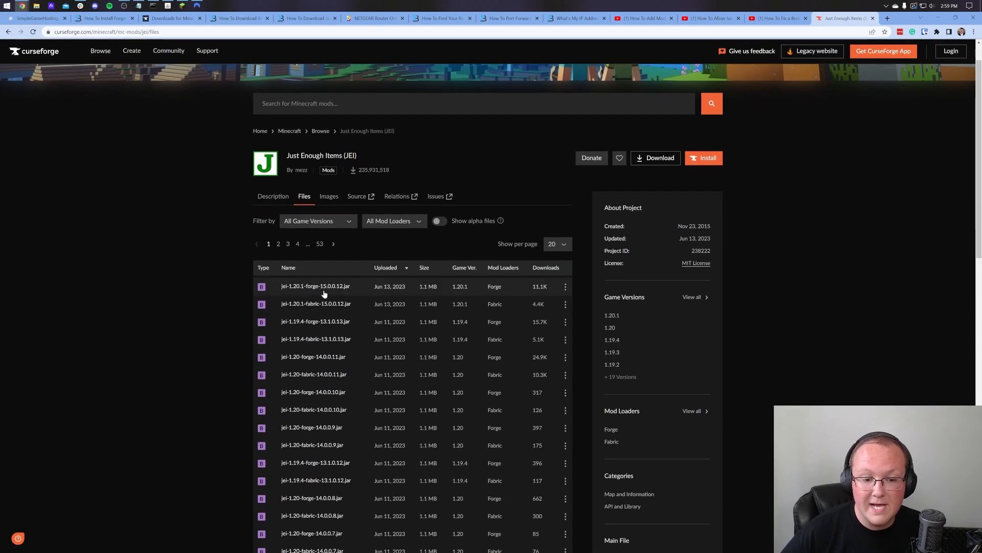
left_click(563, 287)
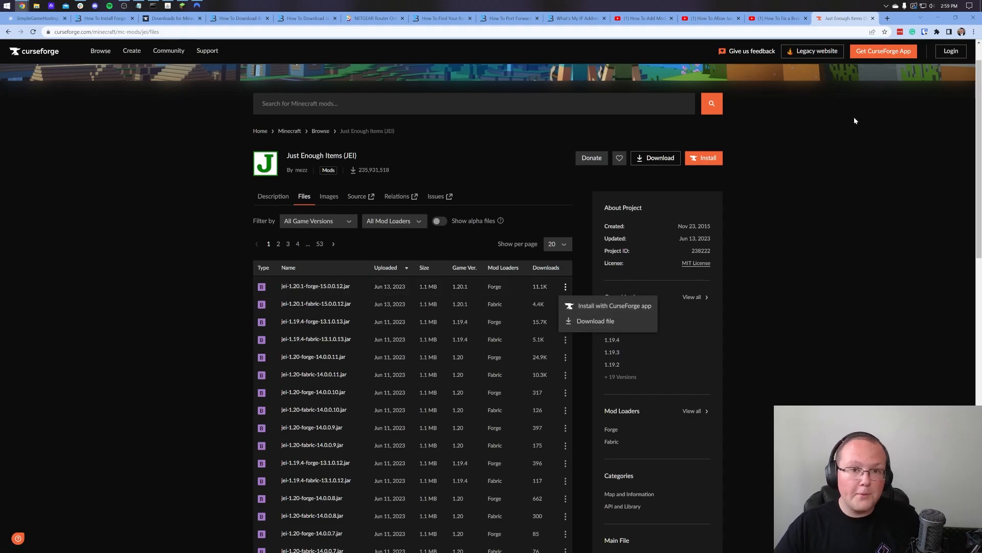
Step: Minimize Chrome and the game window, and open the SimpleGameHosting.com server folder on the desktop
left_click(938, 18)
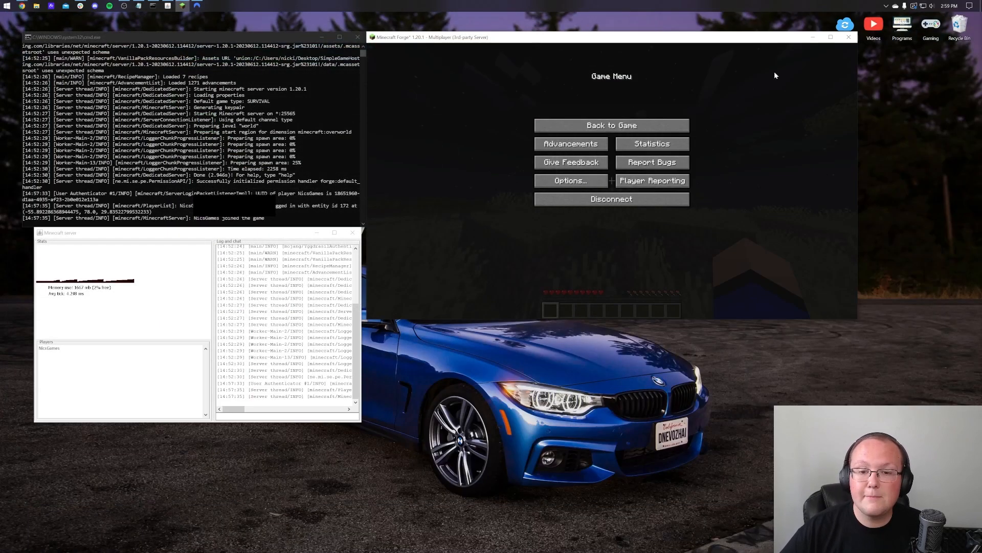
left_click(808, 38)
double_click(387, 106)
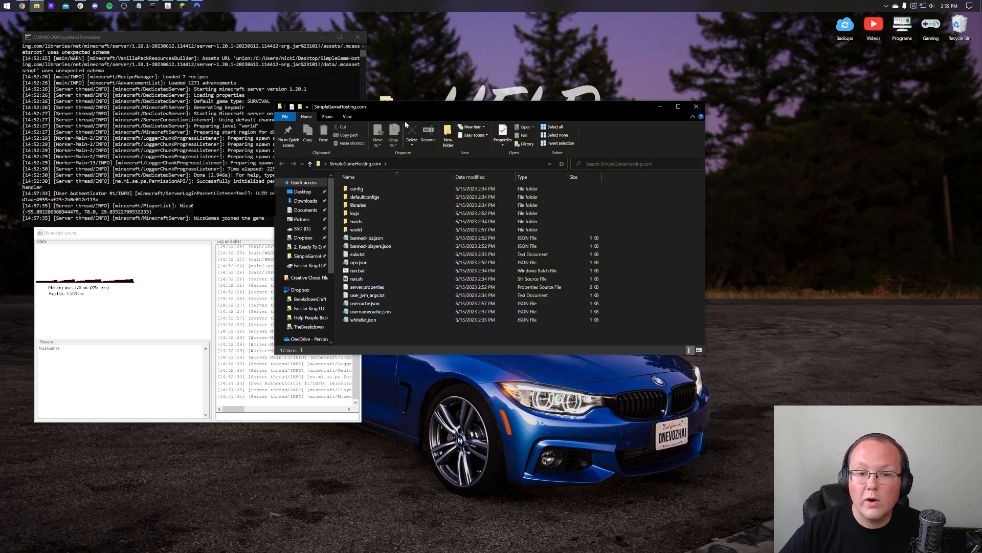
Step: Copy jei-1.20.1-forge-15.0.0.12.jar from Downloads into the server's mods folder, and close the folder window
double_click(371, 220)
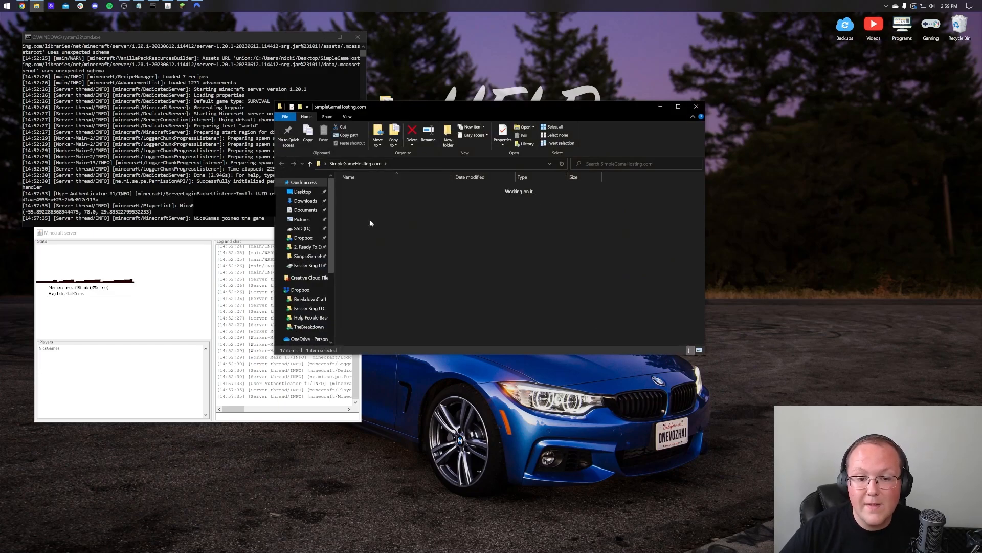
left_click(307, 201)
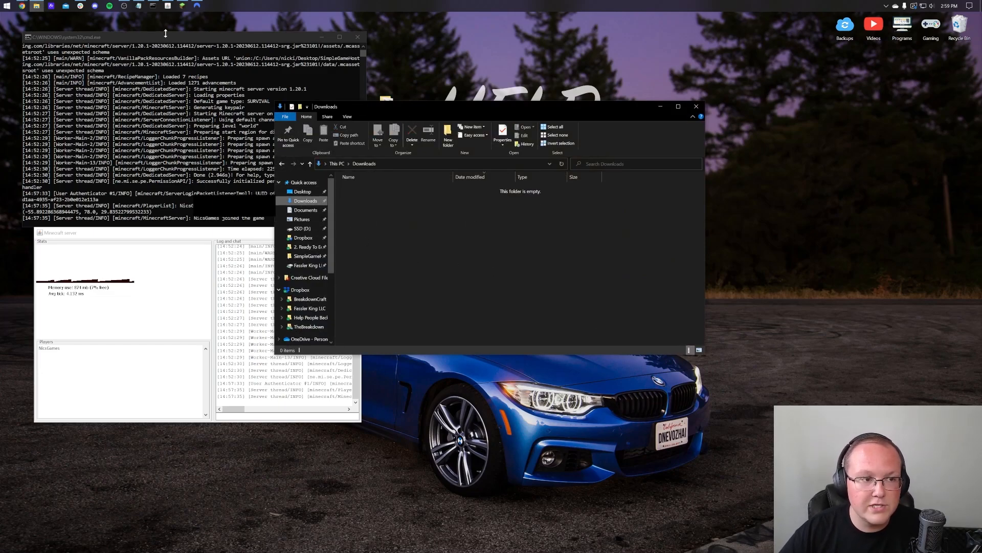
right_click(367, 200)
left_click(386, 322)
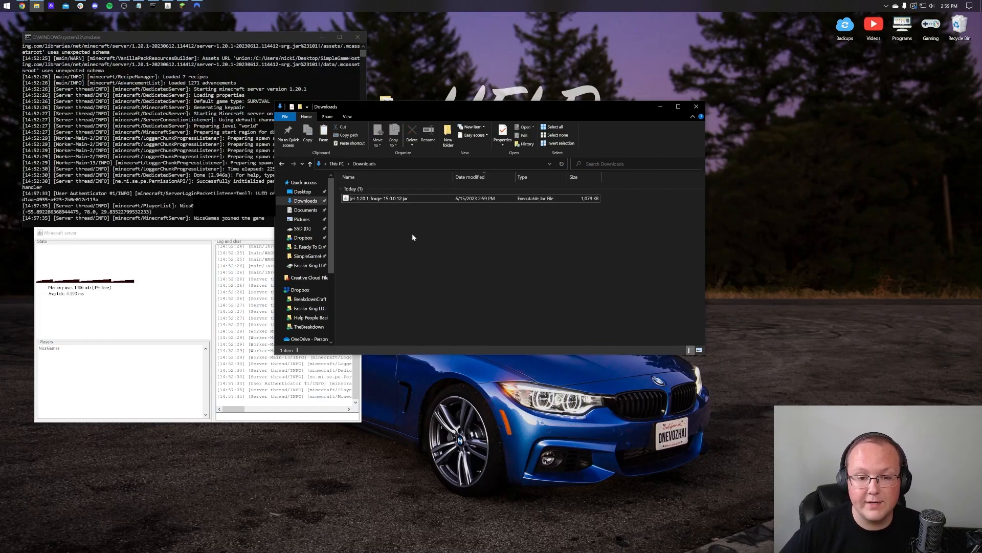
left_click(281, 163)
left_click(364, 163)
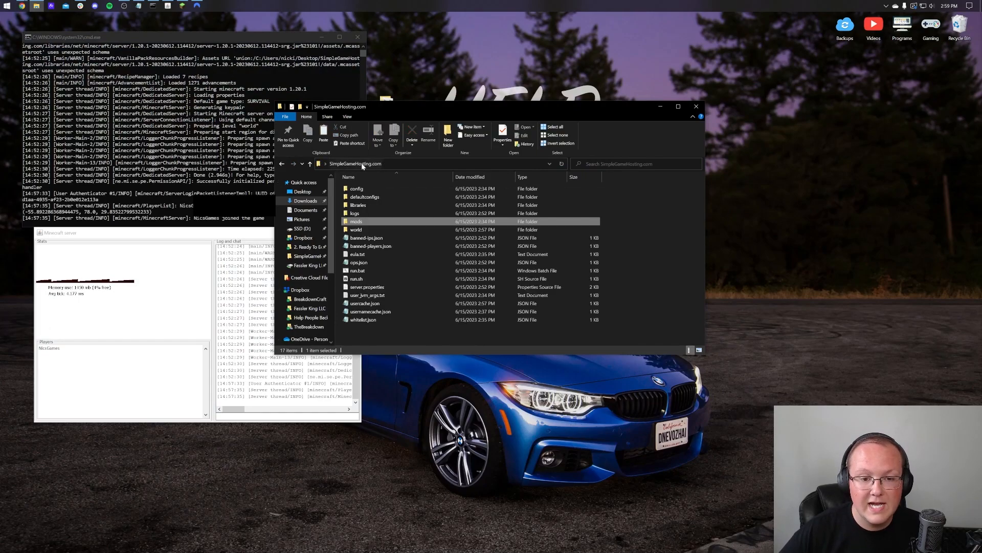
double_click(376, 221)
right_click(398, 233)
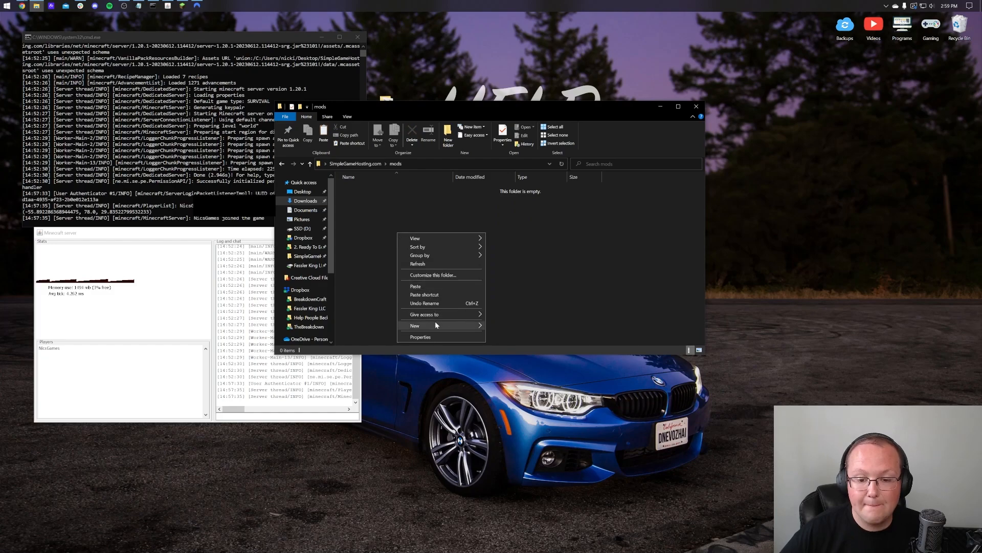
left_click(437, 287)
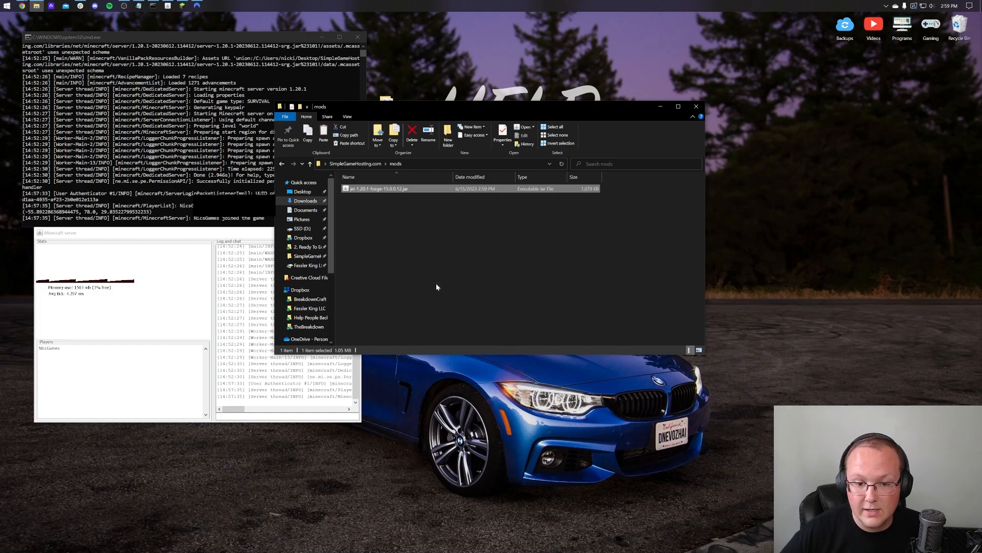
left_click(696, 107)
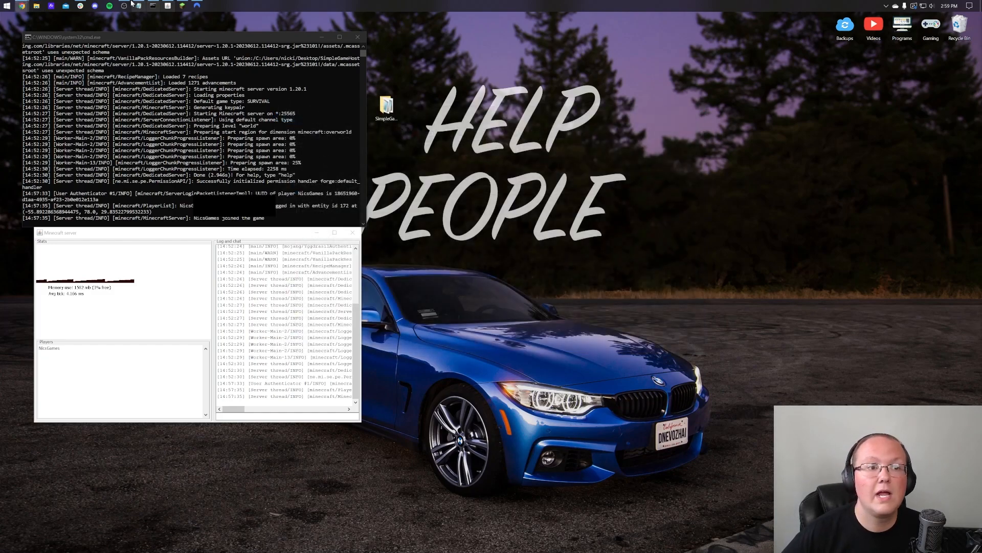
Step: Switch to Minecraft, disconnect from the server and return to the title screen
left_click(188, 6)
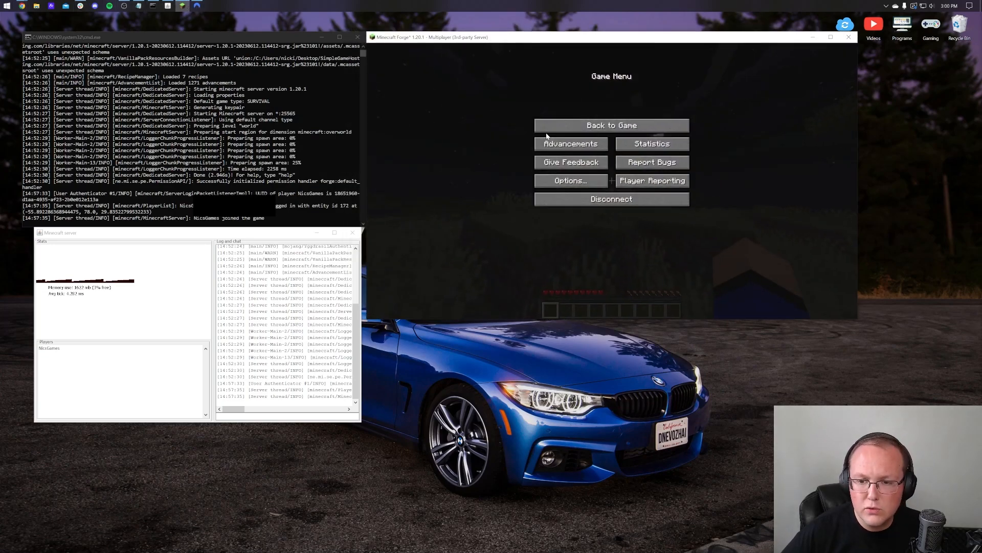
left_click(628, 204)
left_click(701, 303)
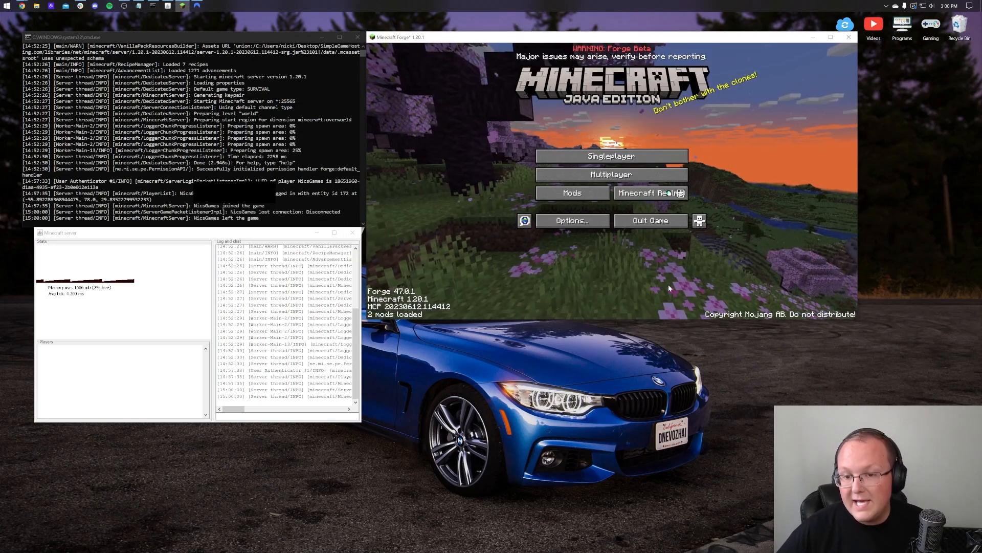
Step: Open the game's own mods folder from the mod list, paste the JEI jar into it, and return to the title screen
left_click(571, 199)
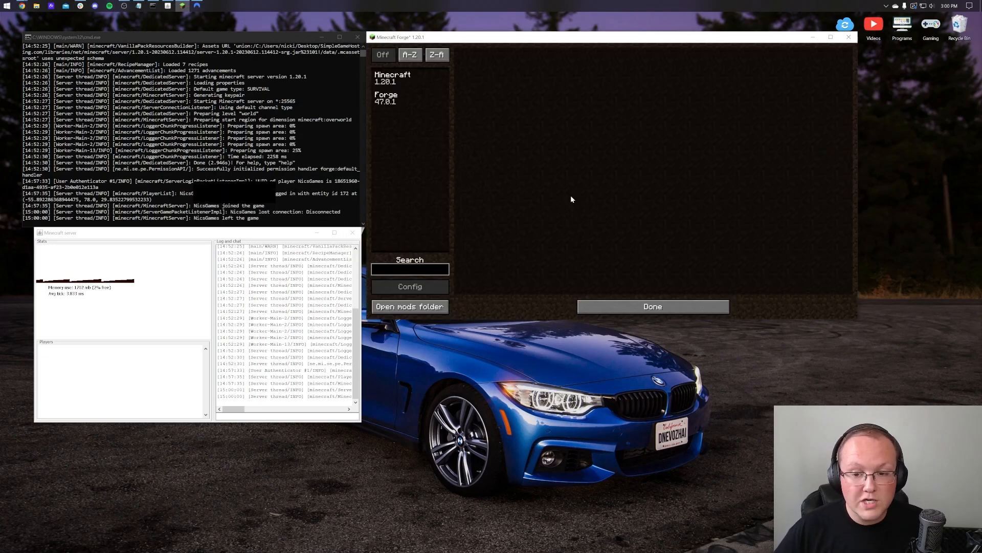
left_click(636, 310)
left_click(532, 197)
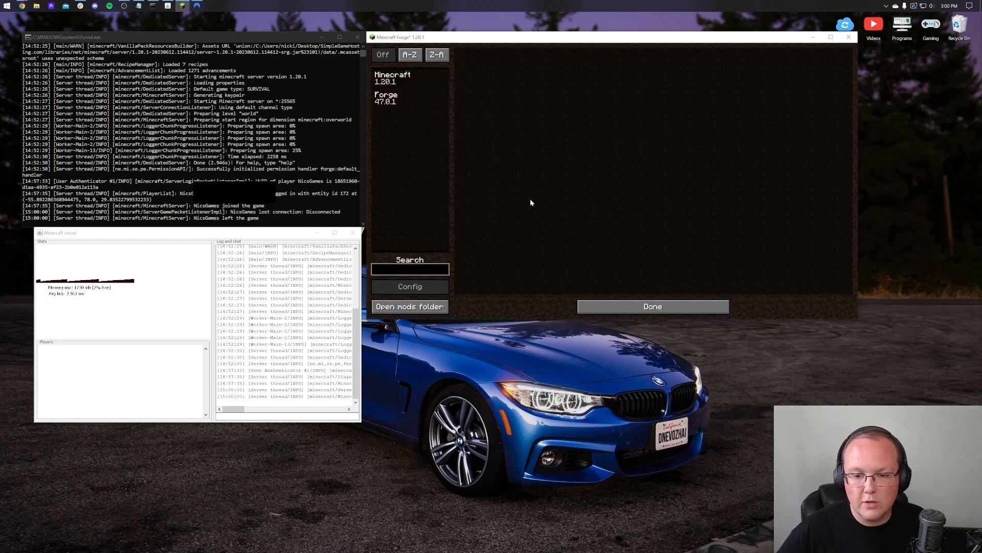
left_click(427, 306)
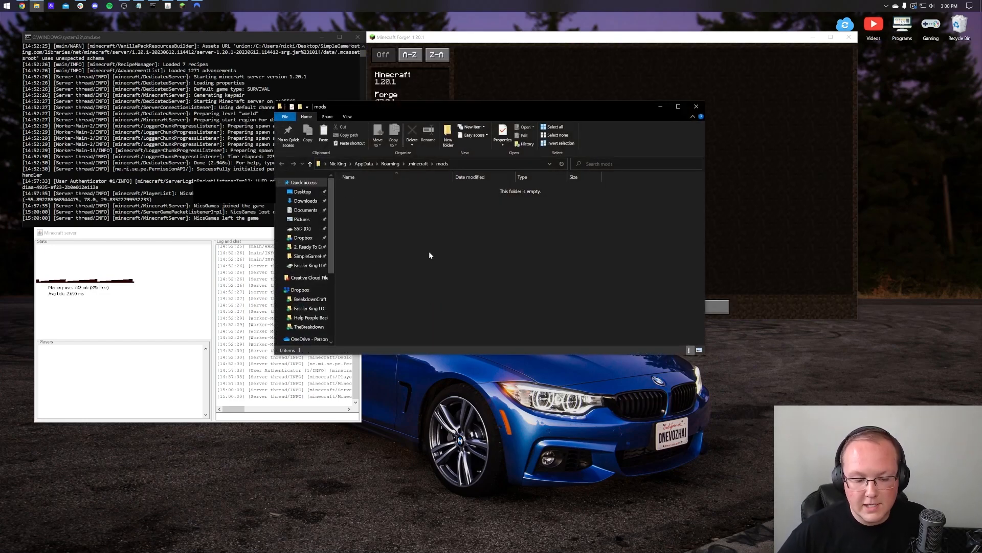
key("ctrl+v")
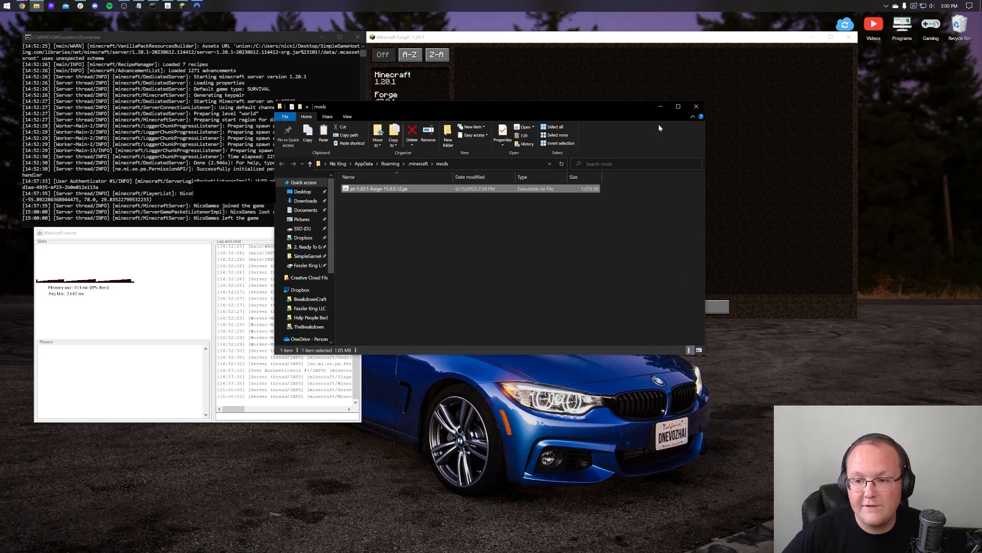
left_click(697, 107)
left_click(667, 302)
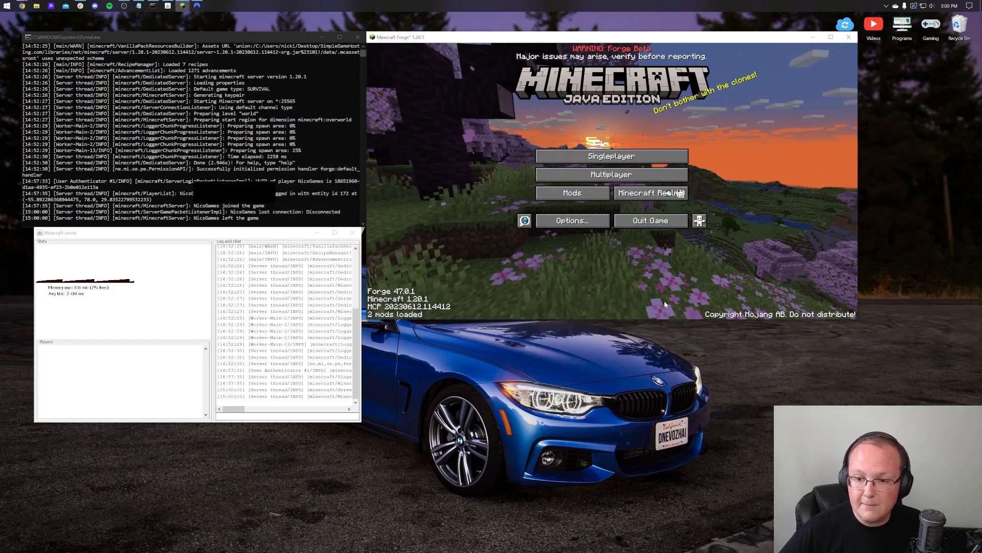
Step: Quit the game and shut down the server with the stop command in its console
left_click(635, 224)
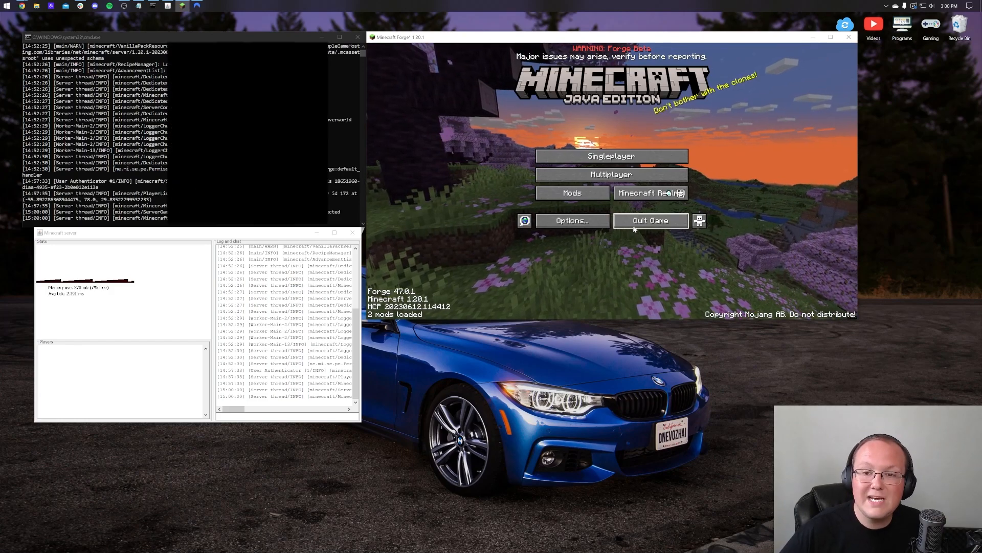
left_click(189, 227)
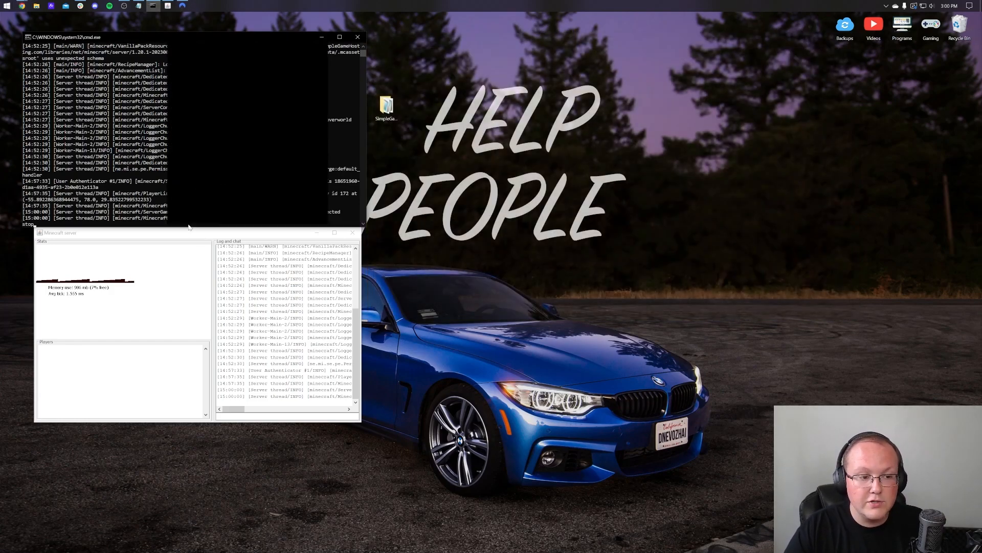
type("stop")
key("Return")
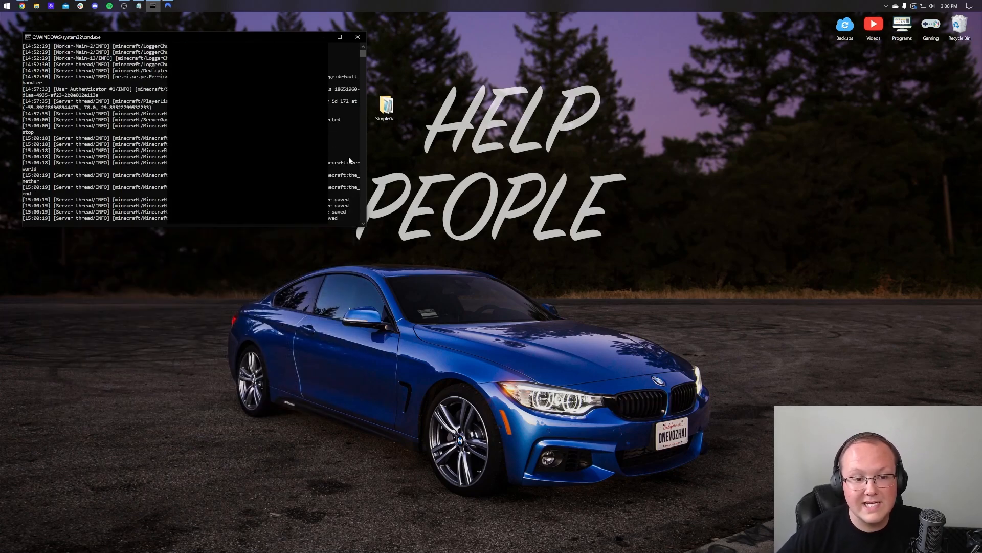
Step: Open the Minecraft Launcher, restart the server with run.bat from the SimpleGameHosting.com folder, and close the folder window
left_click(5, 5)
left_click(152, 55)
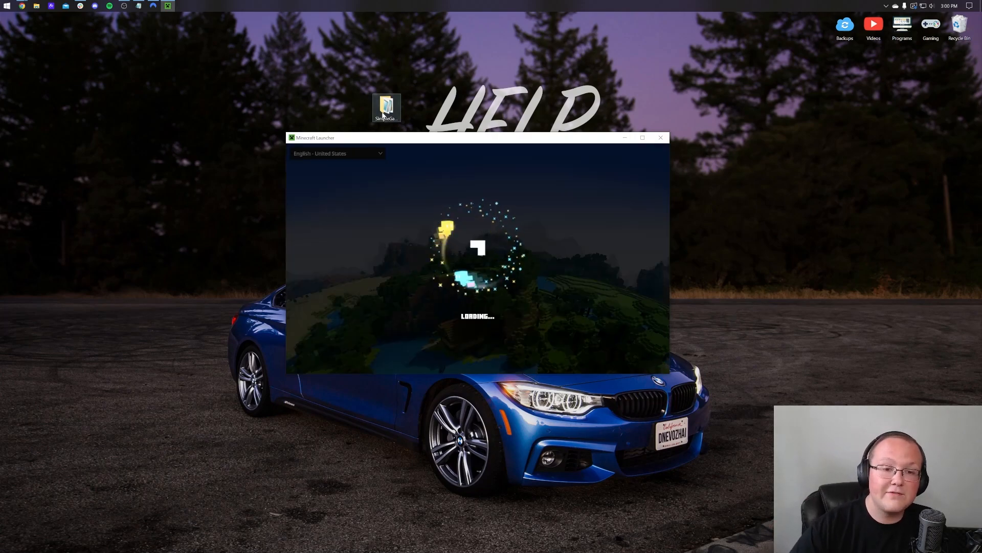
double_click(383, 114)
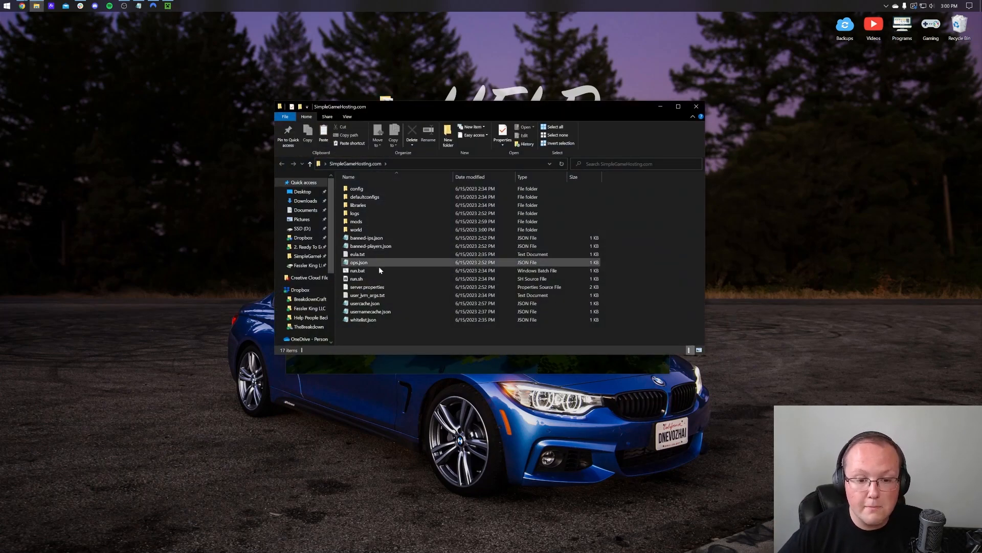
double_click(372, 270)
left_click(696, 106)
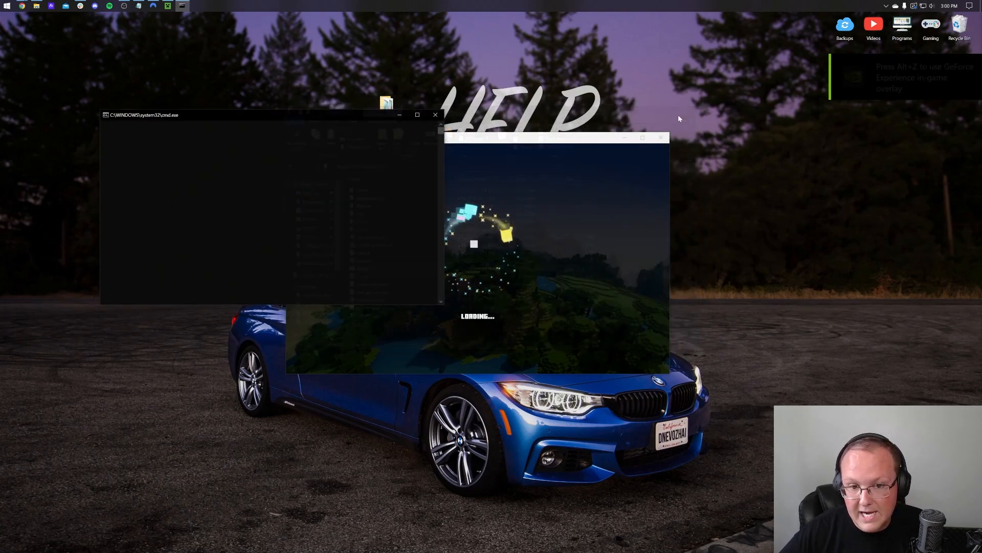
Step: Launch the forge 1.20.1 installation despite the modification warning, and arrange the console, server and game windows without overlap
left_click(594, 312)
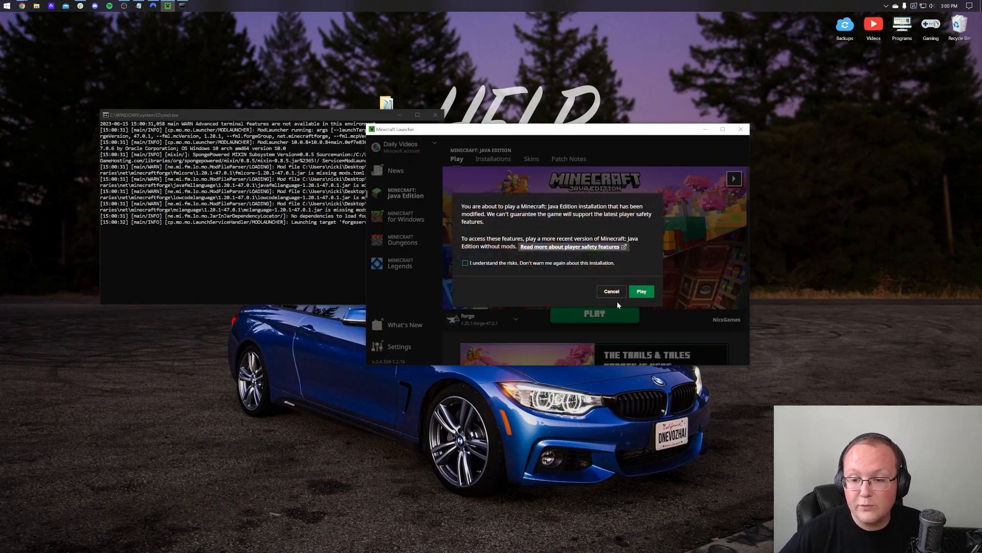
left_click(639, 291)
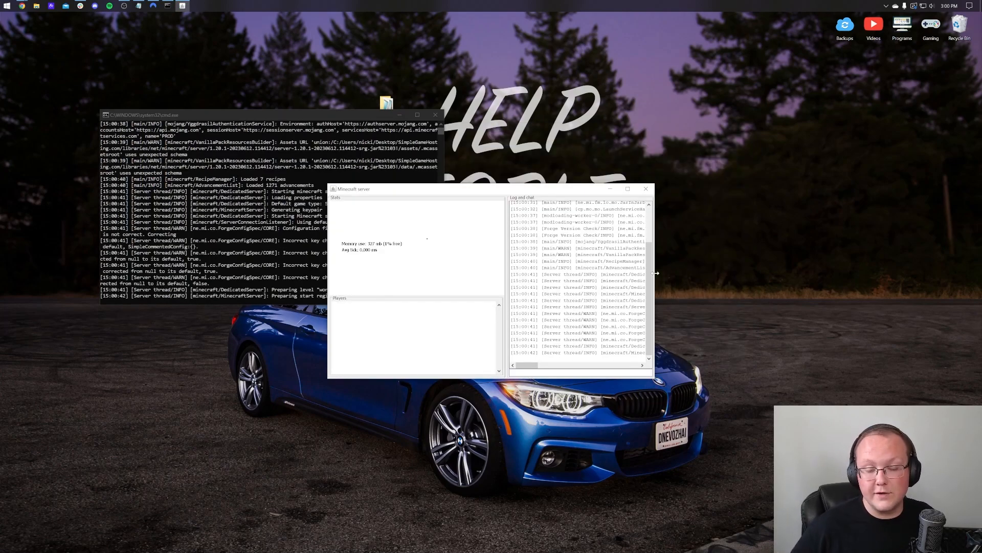
left_click_drag(310, 114, 222, 22)
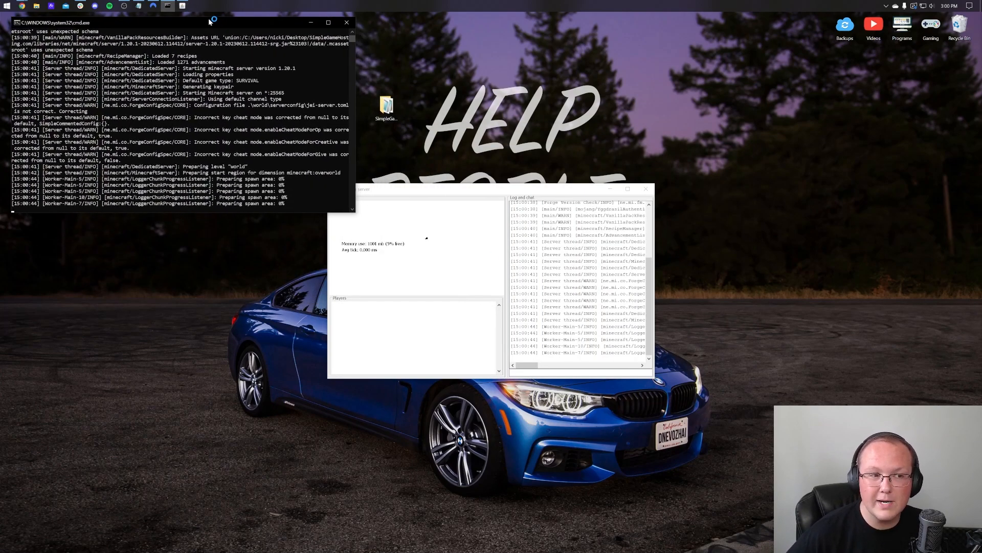
left_click_drag(502, 183, 269, 181)
left_click_drag(432, 192, 132, 223)
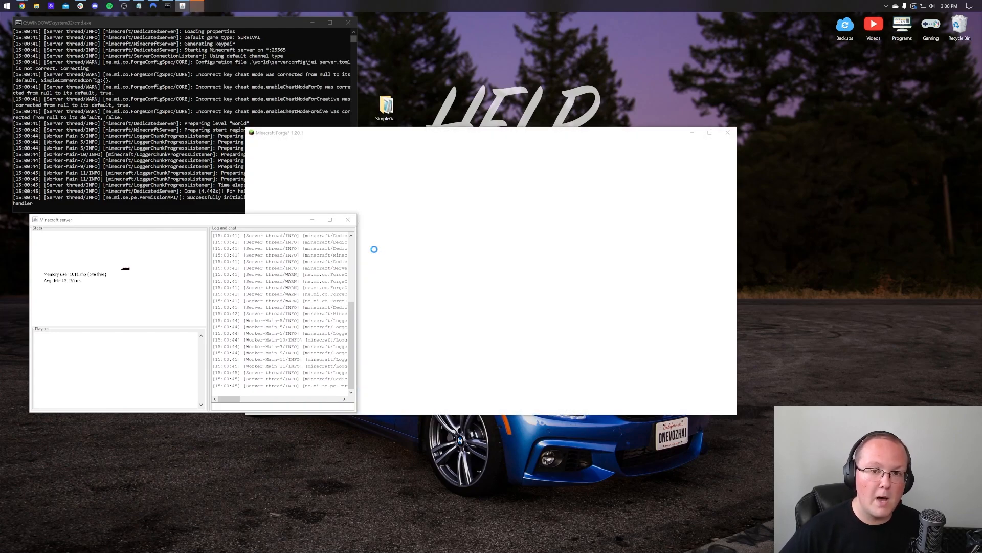
left_click_drag(393, 133, 502, 28)
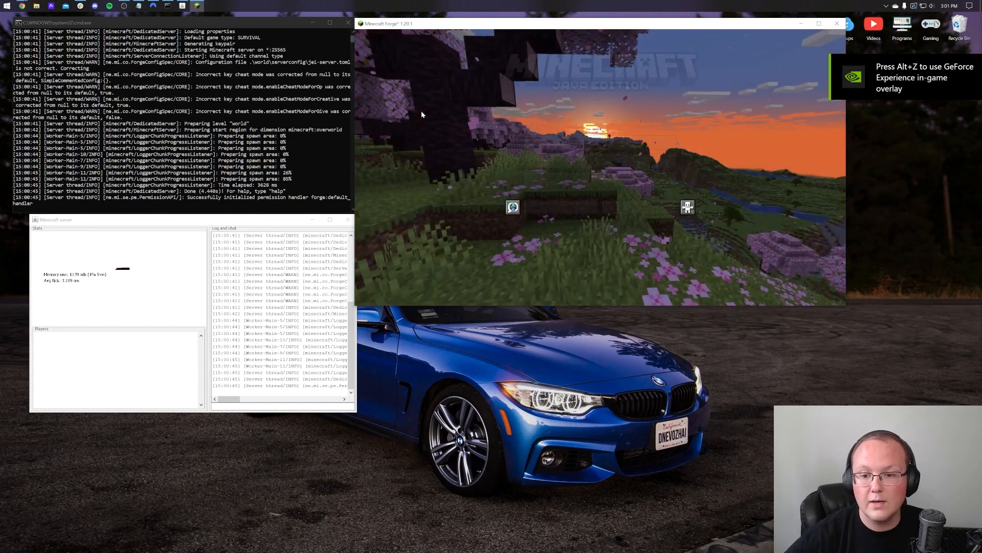
Step: Check the Just Enough Items entry in the game's mod list, and return to the title screen
left_click(558, 174)
left_click(396, 109)
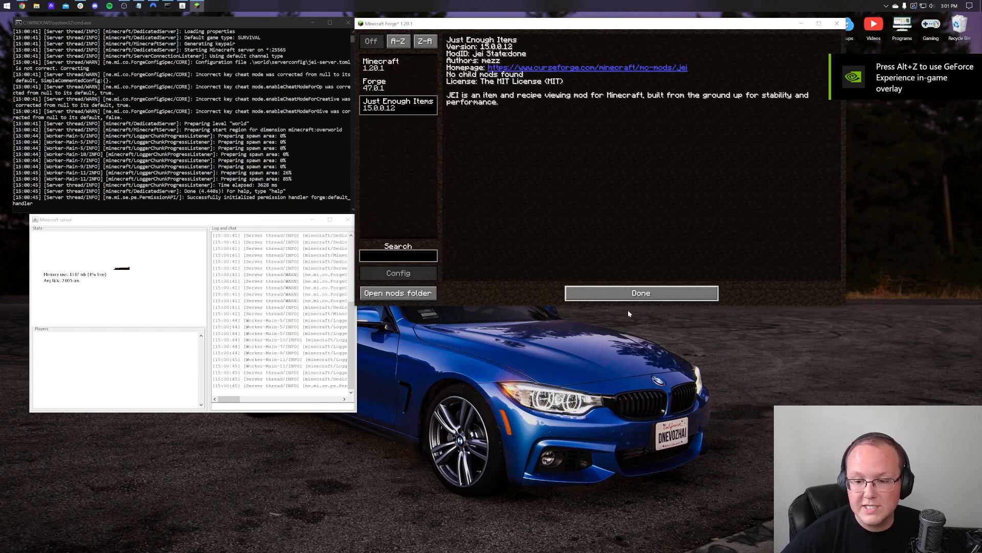
left_click(635, 295)
Step: Join the server in multiplayer, open the inventory, and page forward and back through the JEI item list
left_click(588, 161)
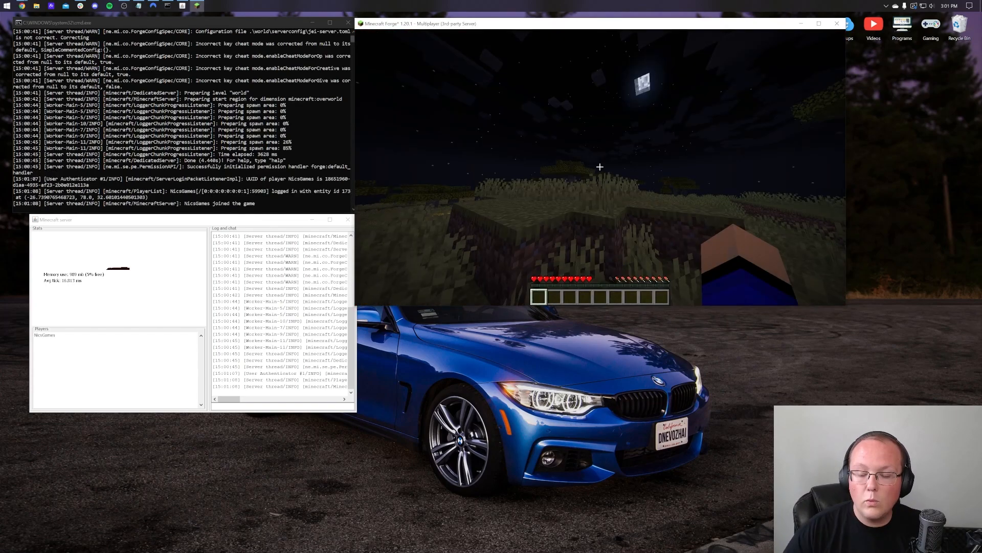
key("e")
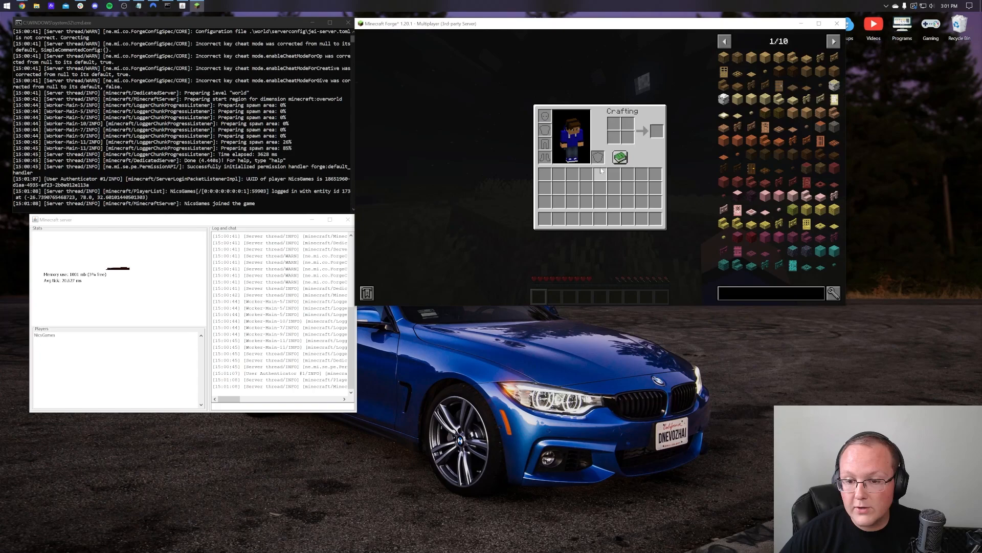
left_click(838, 44)
left_click(838, 44)
left_click(838, 44)
left_click(839, 44)
left_click(730, 45)
left_click(730, 45)
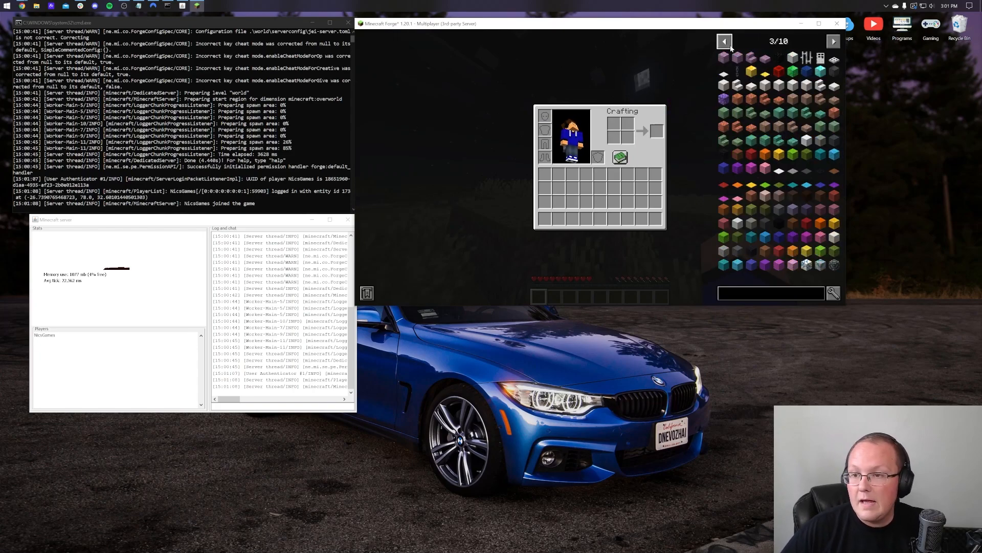
left_click(729, 46)
left_click(724, 46)
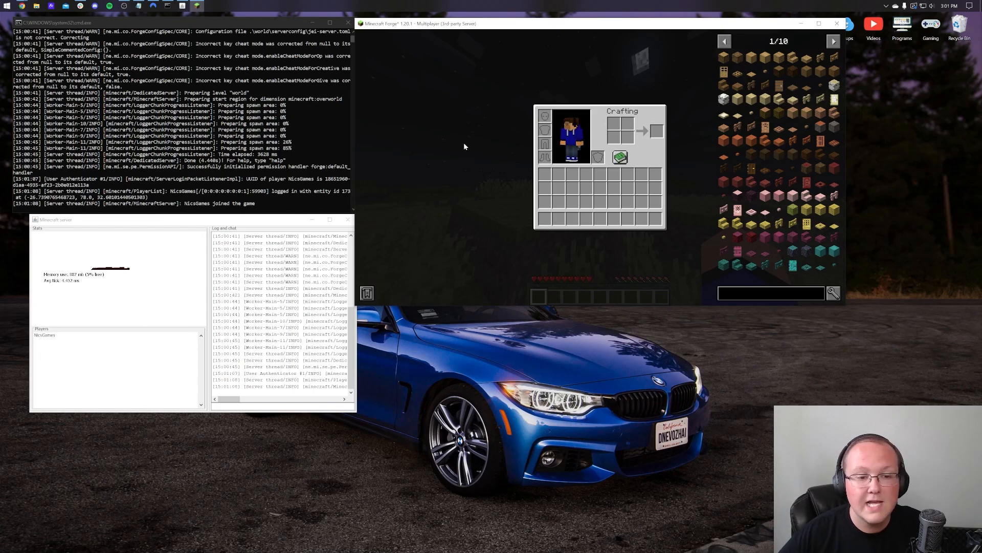
Step: Shut down the running modded server by entering the stop command in its console
left_click(279, 152)
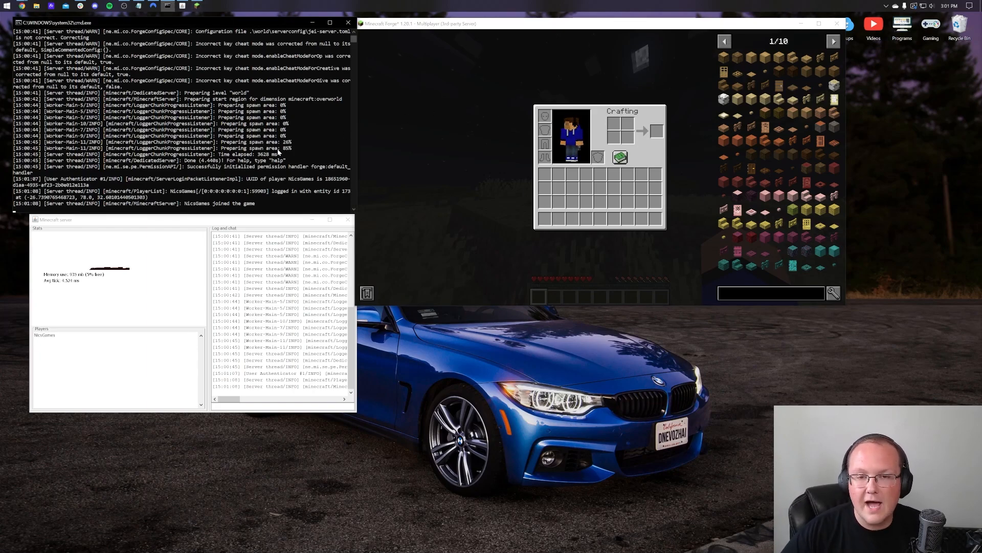
key("Return")
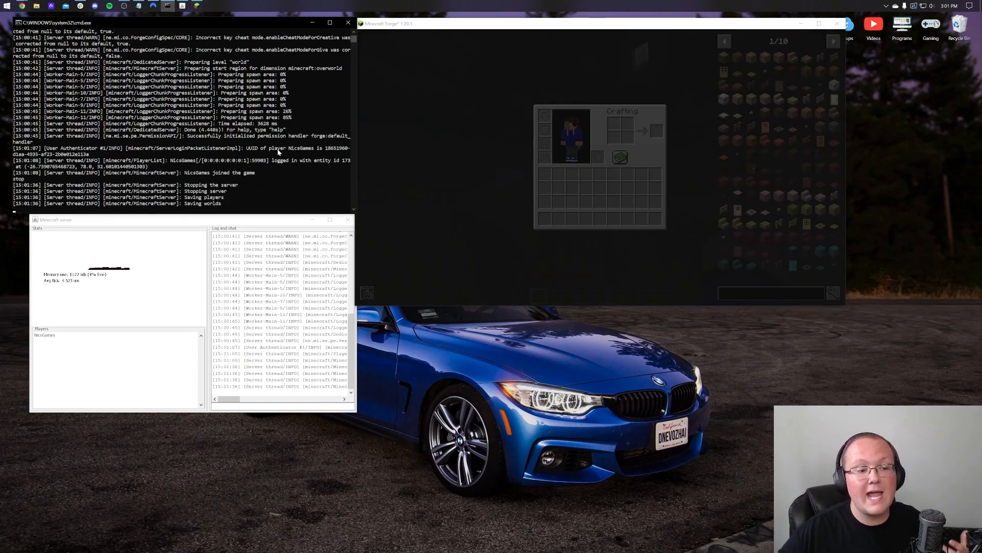